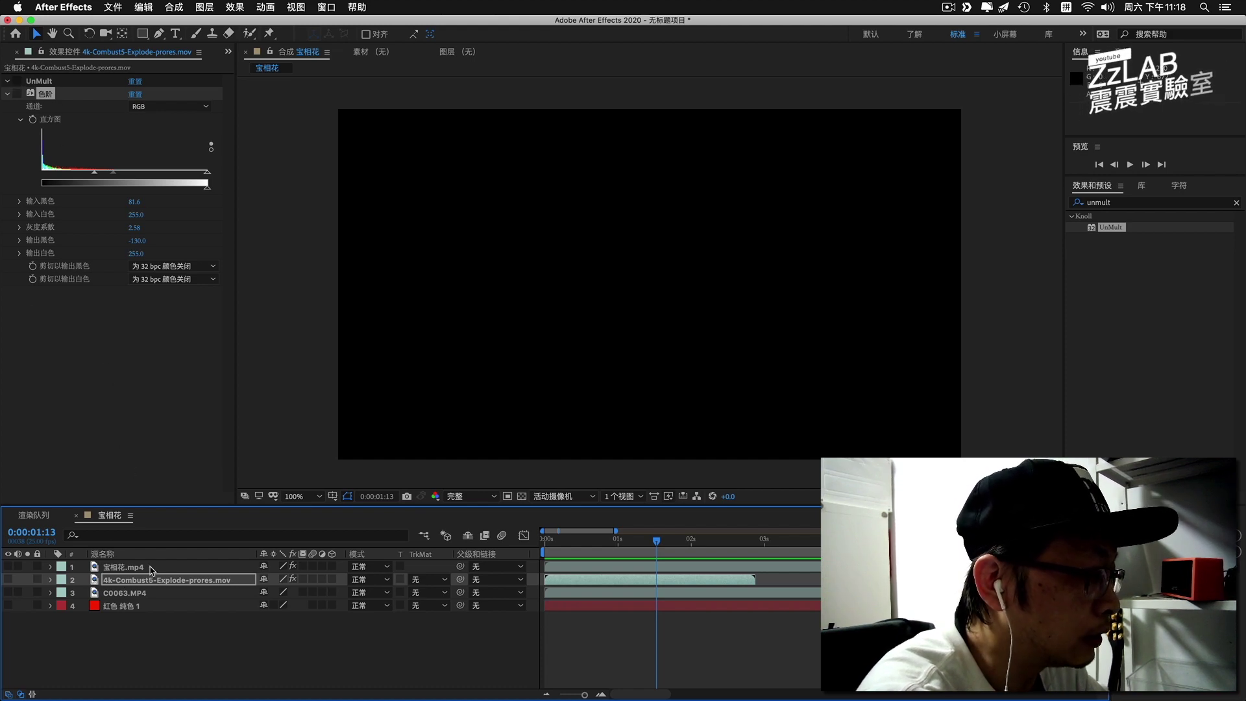
- Select the explosion footage layer and turn on its visibility in the composition
{"action": "left_click", "coordinate": [123, 570]}
{"action": "left_click", "coordinate": [125, 581]}
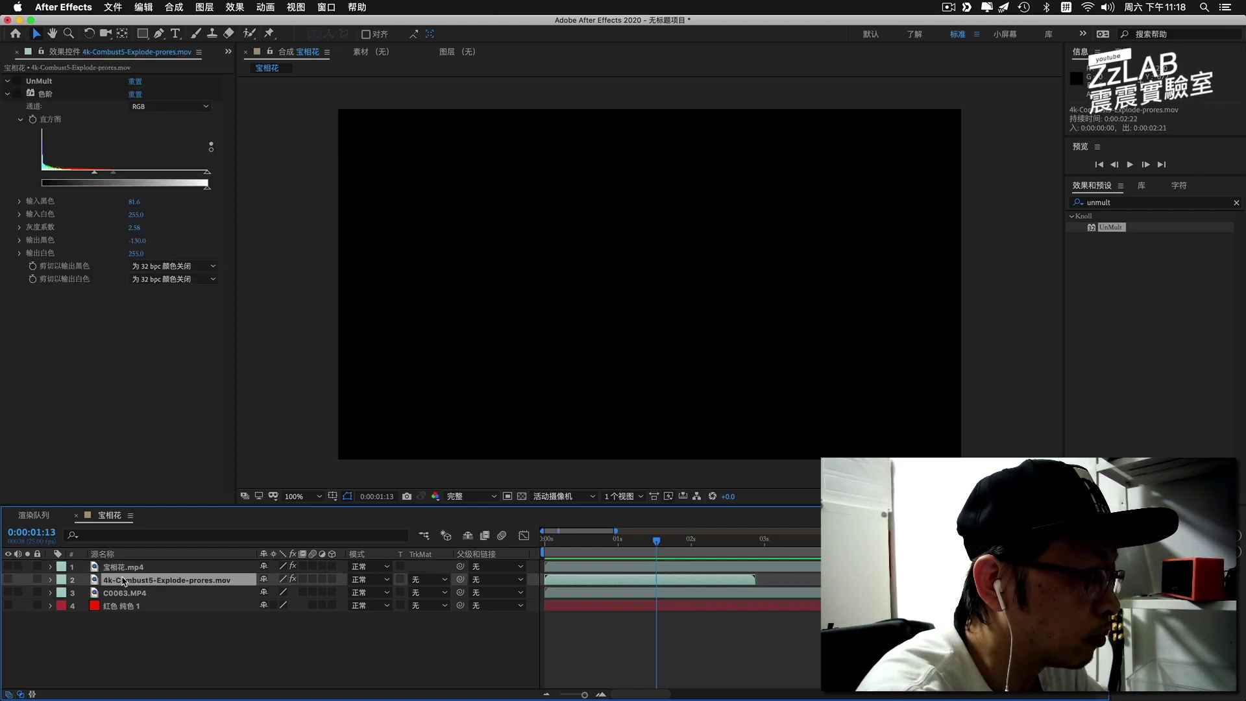
{"action": "left_click", "coordinate": [127, 593]}
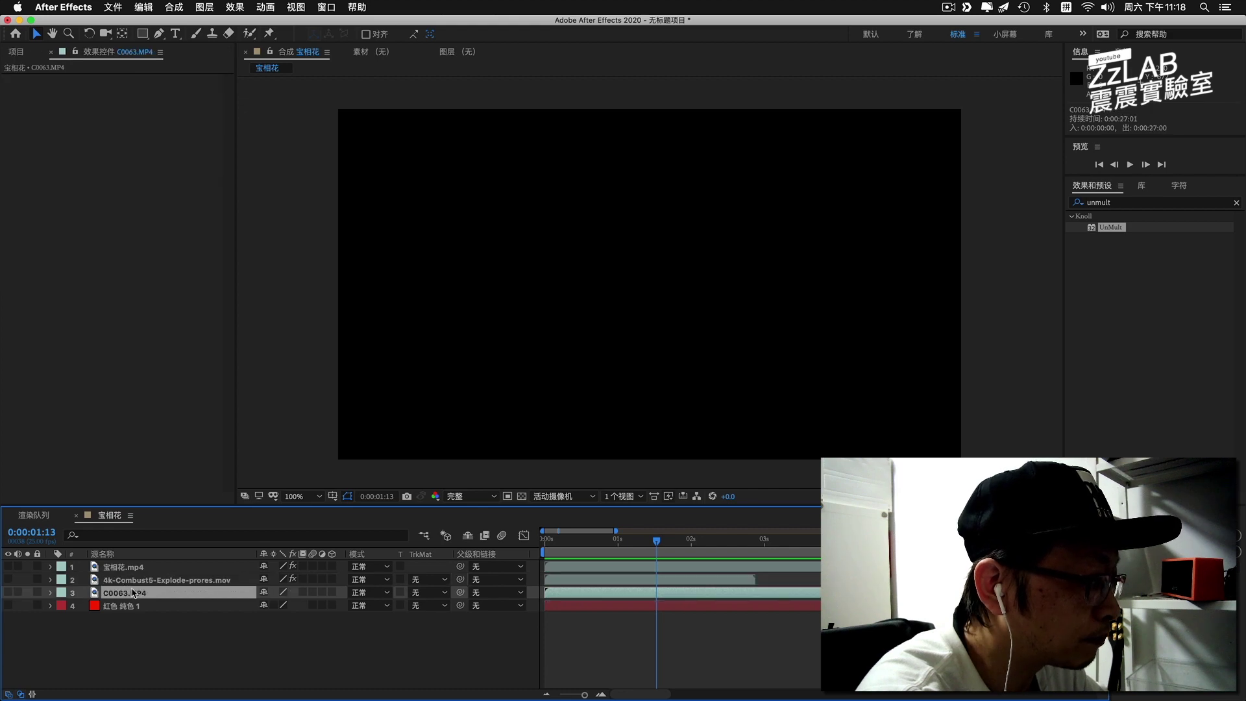
{"action": "left_click", "coordinate": [13, 582]}
{"action": "left_click", "coordinate": [109, 584]}
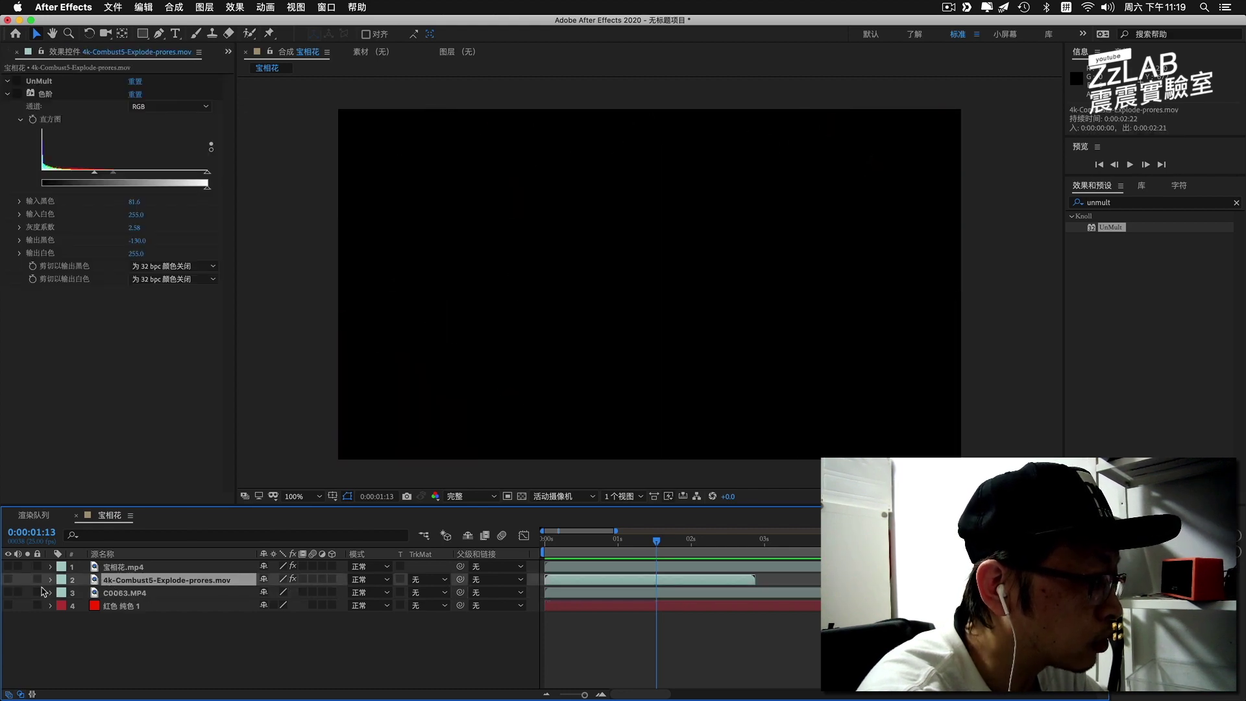
{"action": "left_click", "coordinate": [9, 580]}
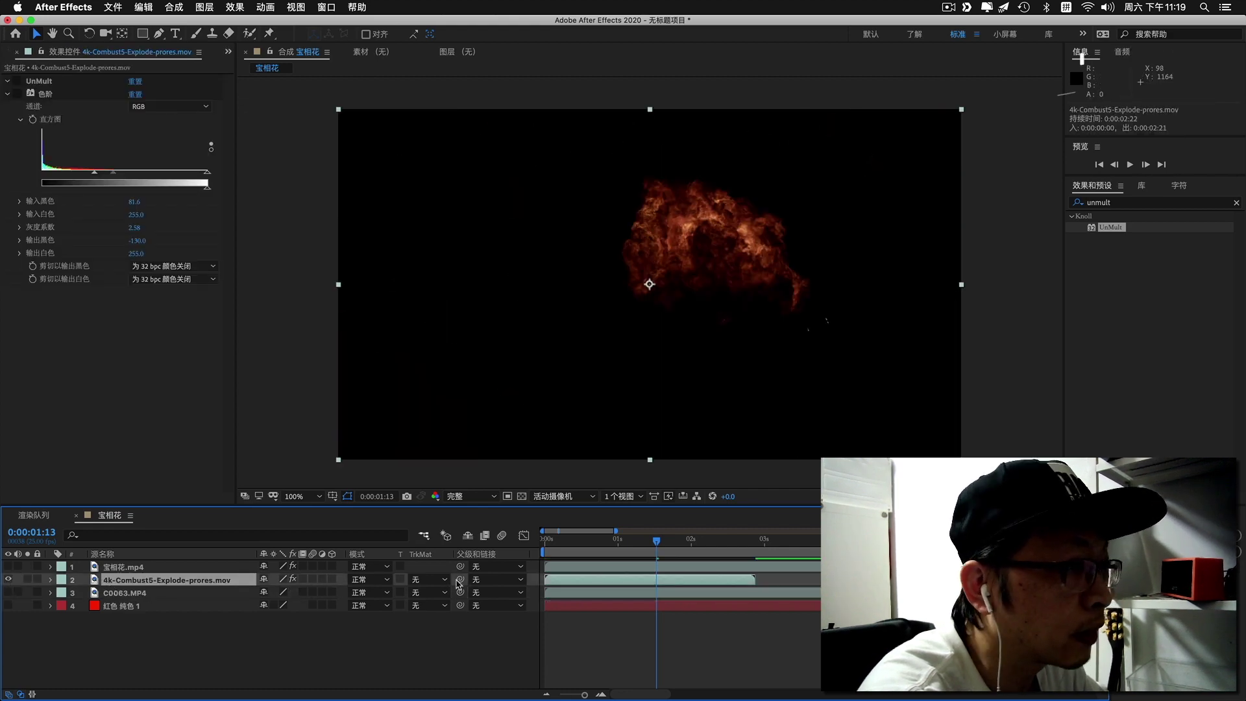
- Preview the explosion from the start and stop on a frame showing the fireball
{"action": "left_click_drag", "start_coordinate": [552, 539], "coordinate": [523, 543]}
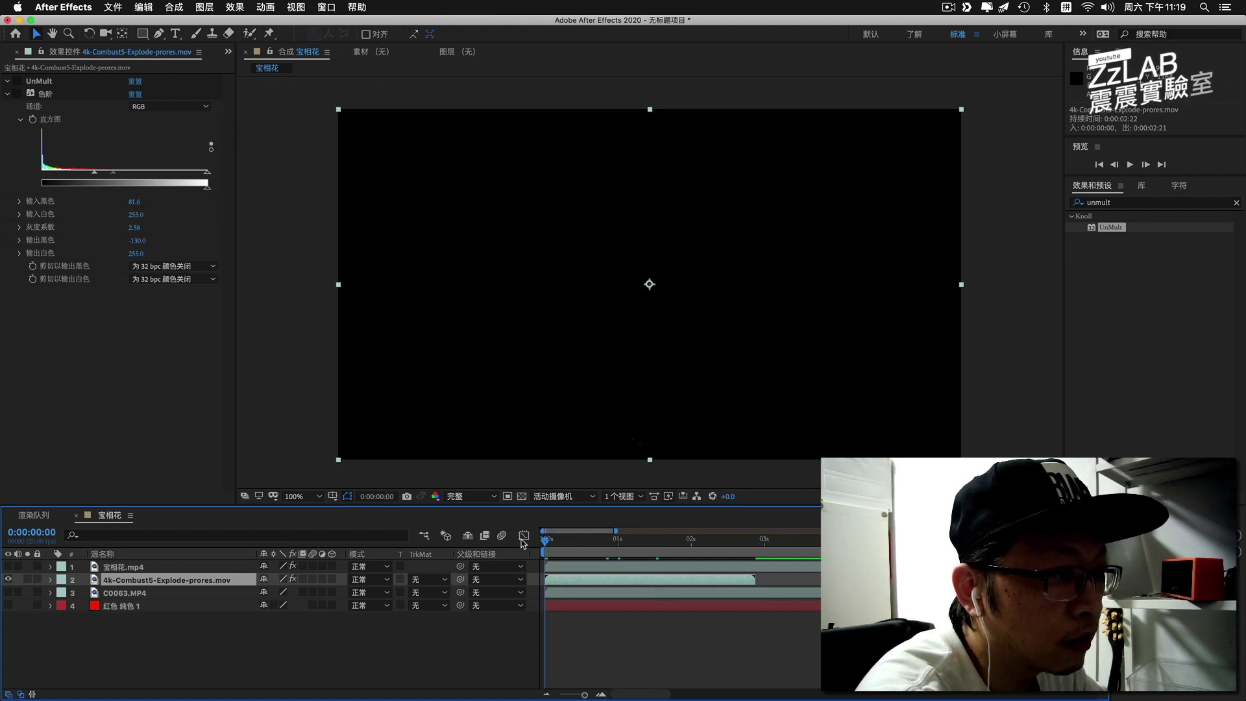
{"action": "key", "text": "space"}
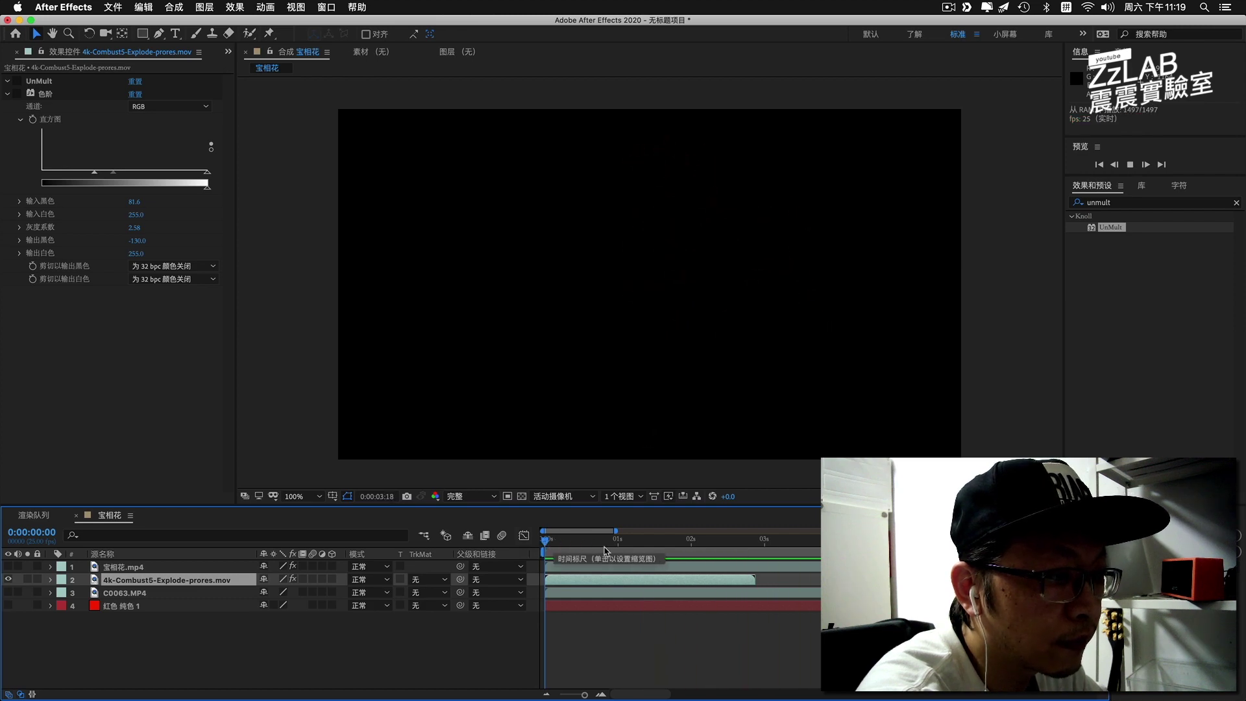
{"action": "mouse_move", "coordinate": [605, 550]}
{"action": "left_mouse_down"}
{"action": "mouse_move", "coordinate": [559, 550]}
{"action": "mouse_move", "coordinate": [656, 538]}
{"action": "mouse_move", "coordinate": [577, 544]}
{"action": "left_mouse_up"}
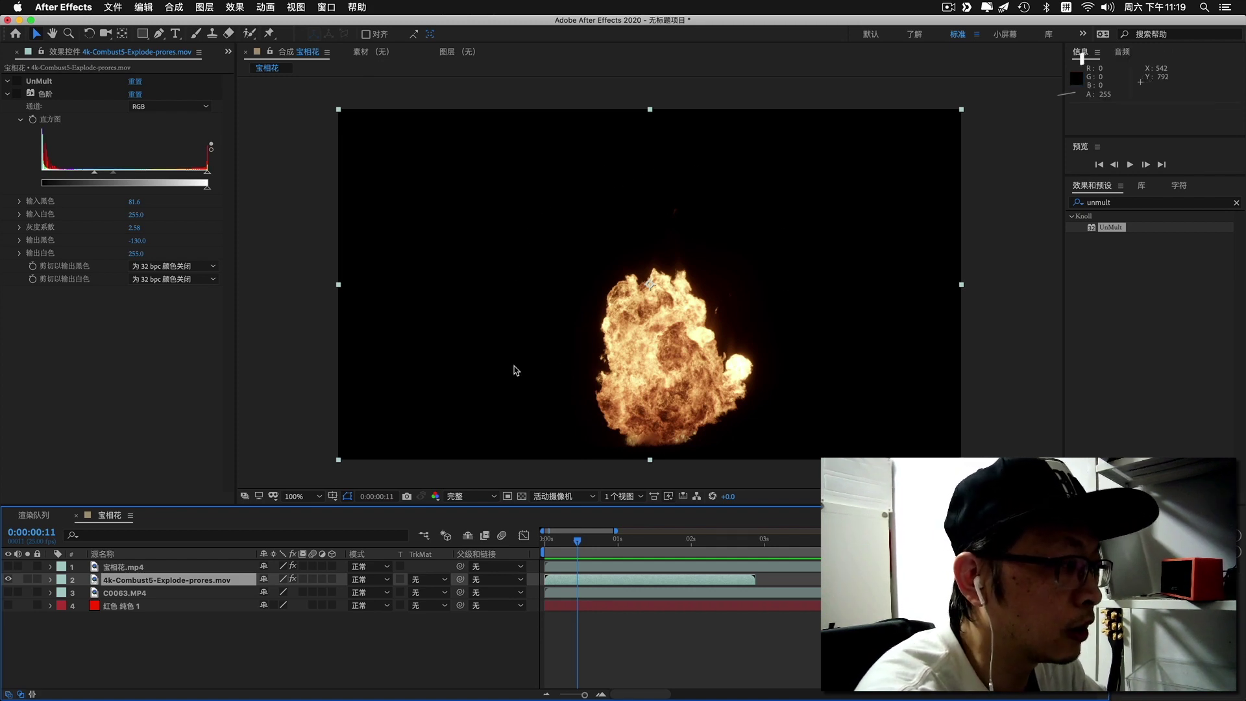
- Show the C0063.MP4 mall footage and drop a second UnMult onto the explosion layer
{"action": "left_click", "coordinate": [8, 592]}
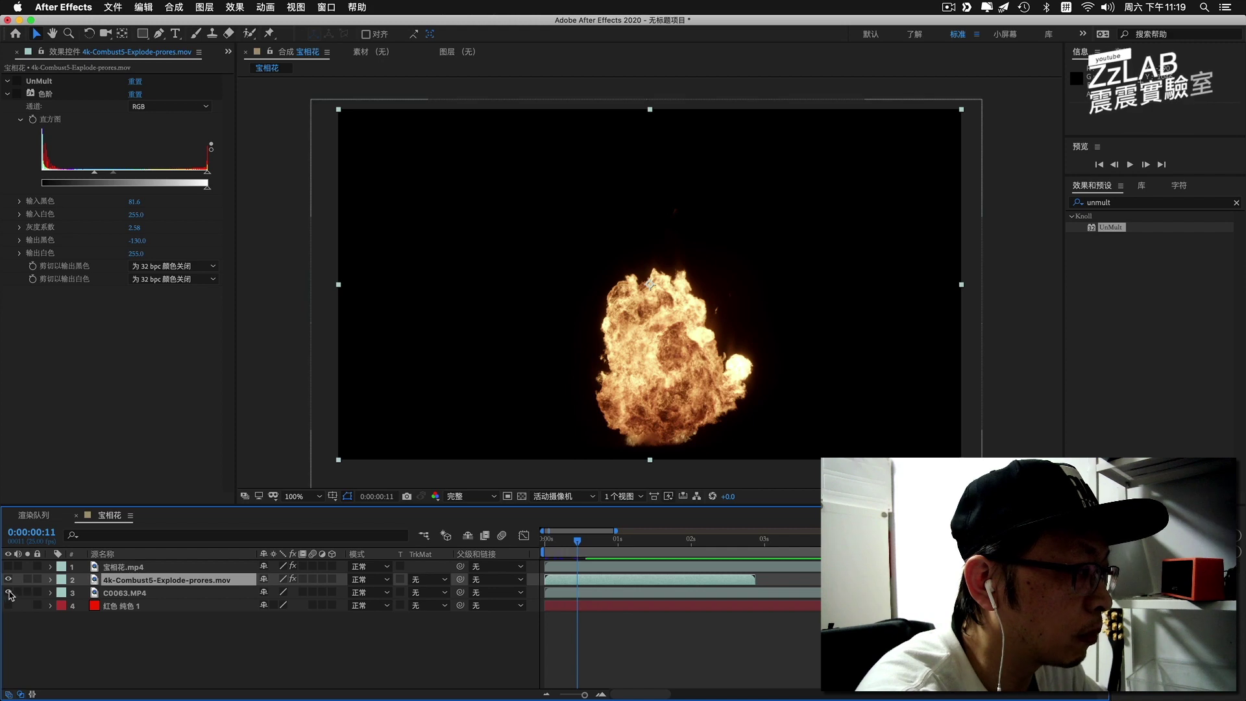
{"action": "left_click", "coordinate": [117, 594]}
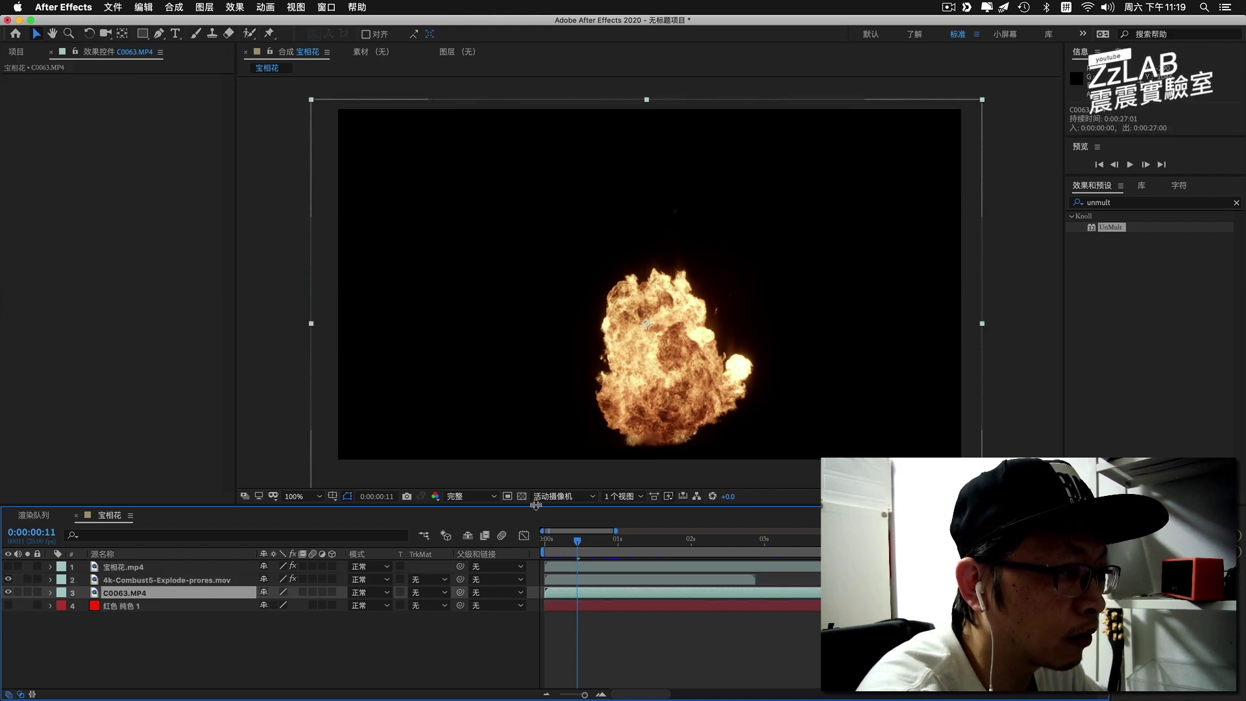
{"action": "left_click", "coordinate": [162, 580]}
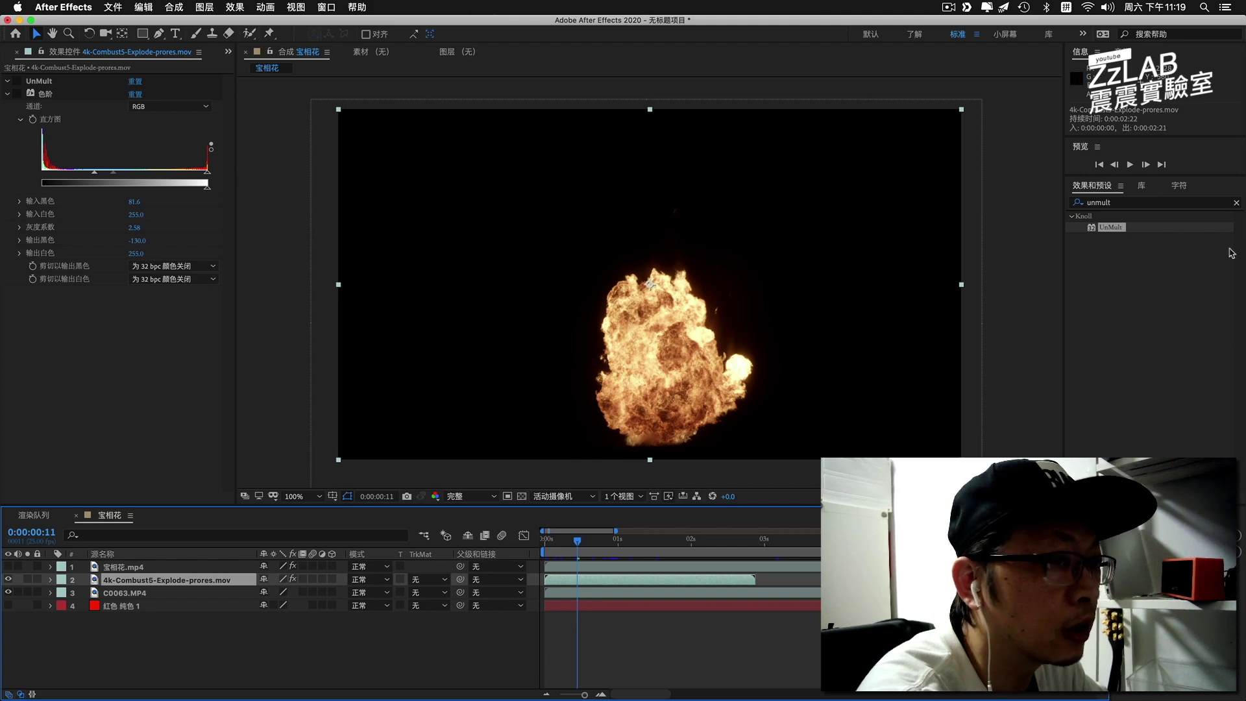
{"action": "left_click", "coordinate": [1127, 204]}
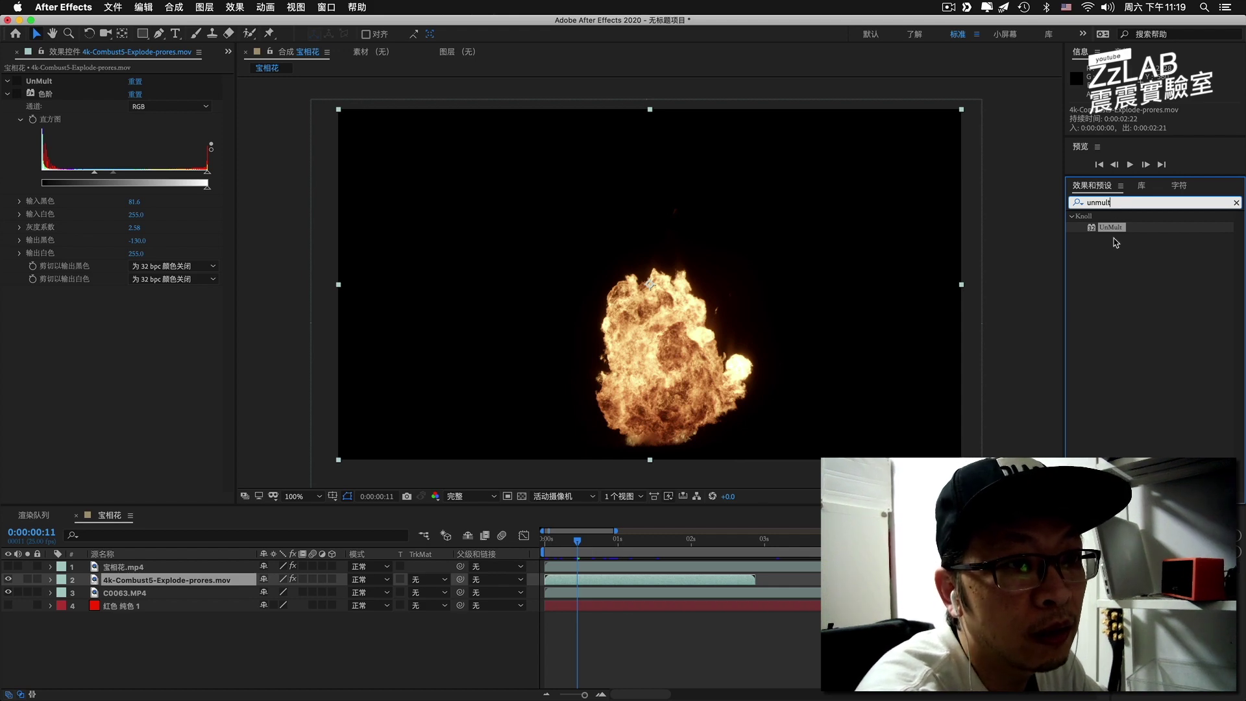
{"action": "left_click_drag", "start_coordinate": [1112, 232], "coordinate": [675, 314]}
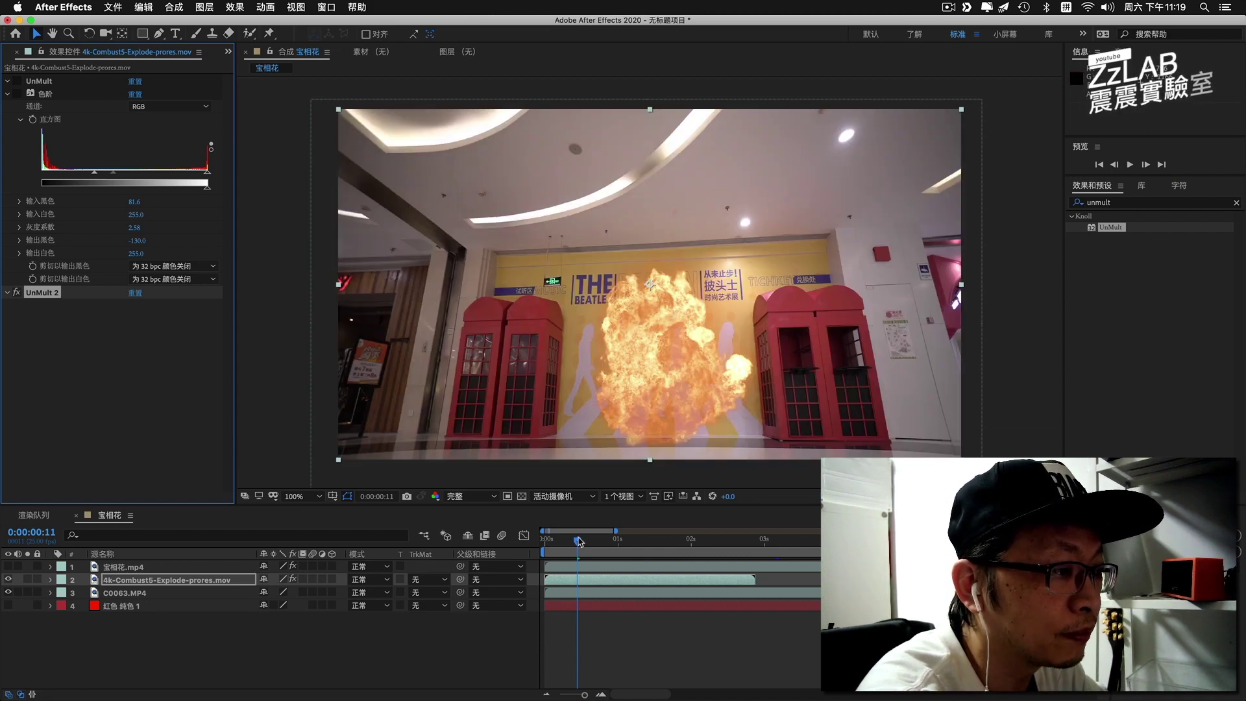
{"action": "left_click_drag", "start_coordinate": [578, 540], "coordinate": [538, 547]}
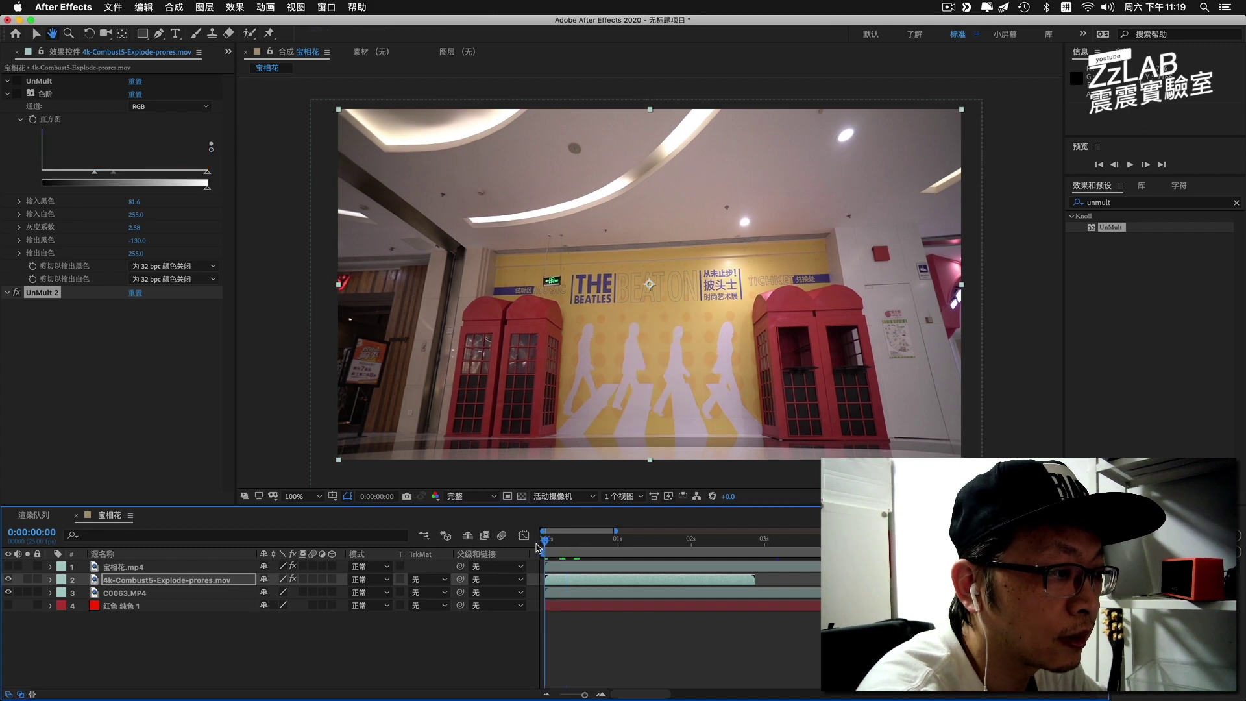
{"action": "key", "text": "space"}
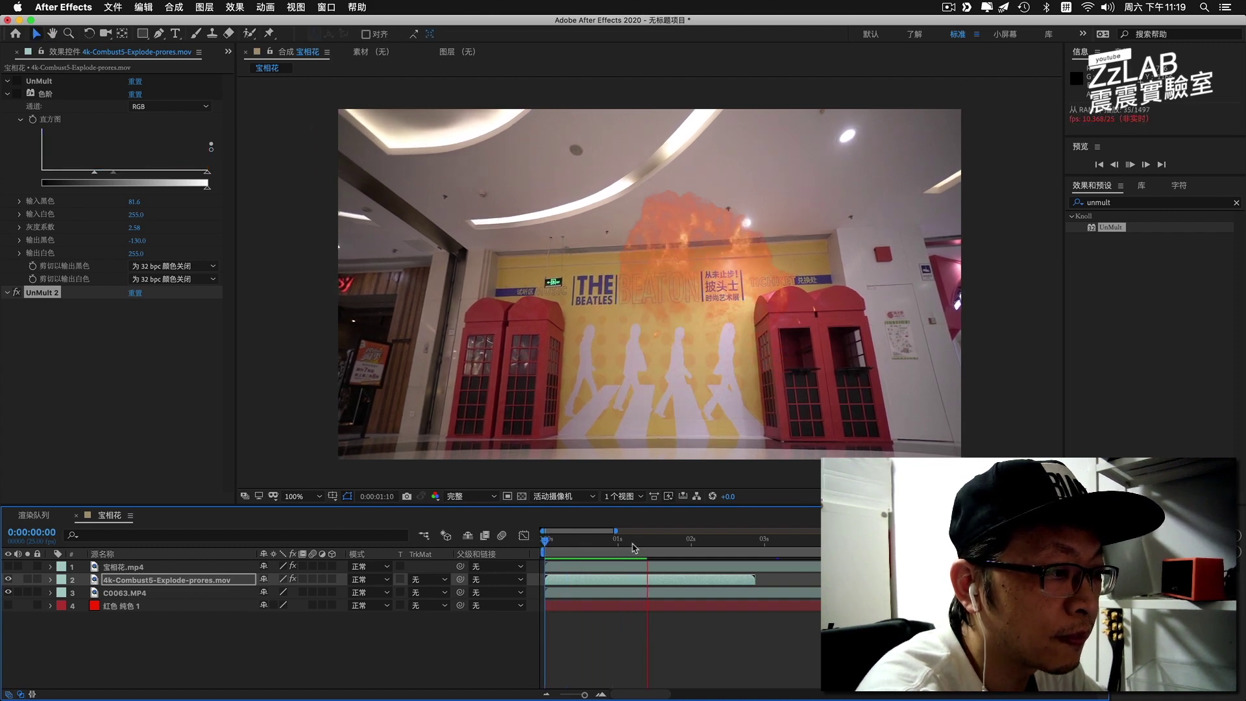
{"action": "key", "text": "space"}
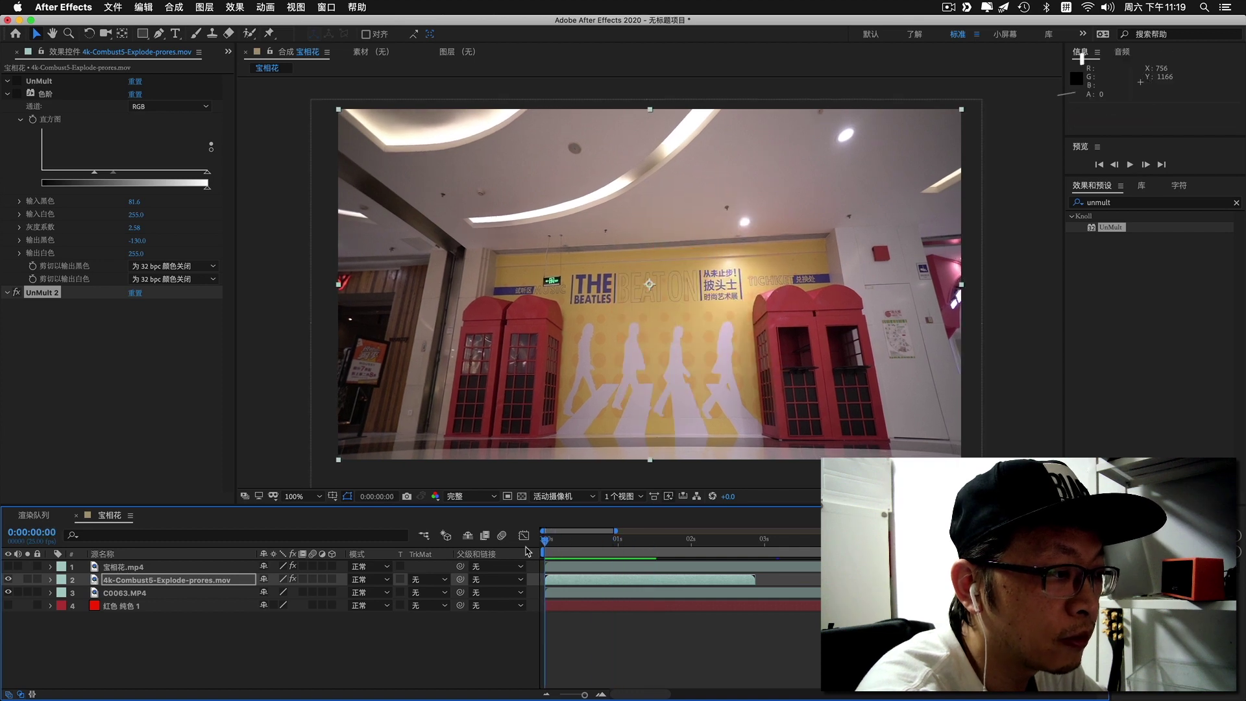
{"action": "key", "text": "space"}
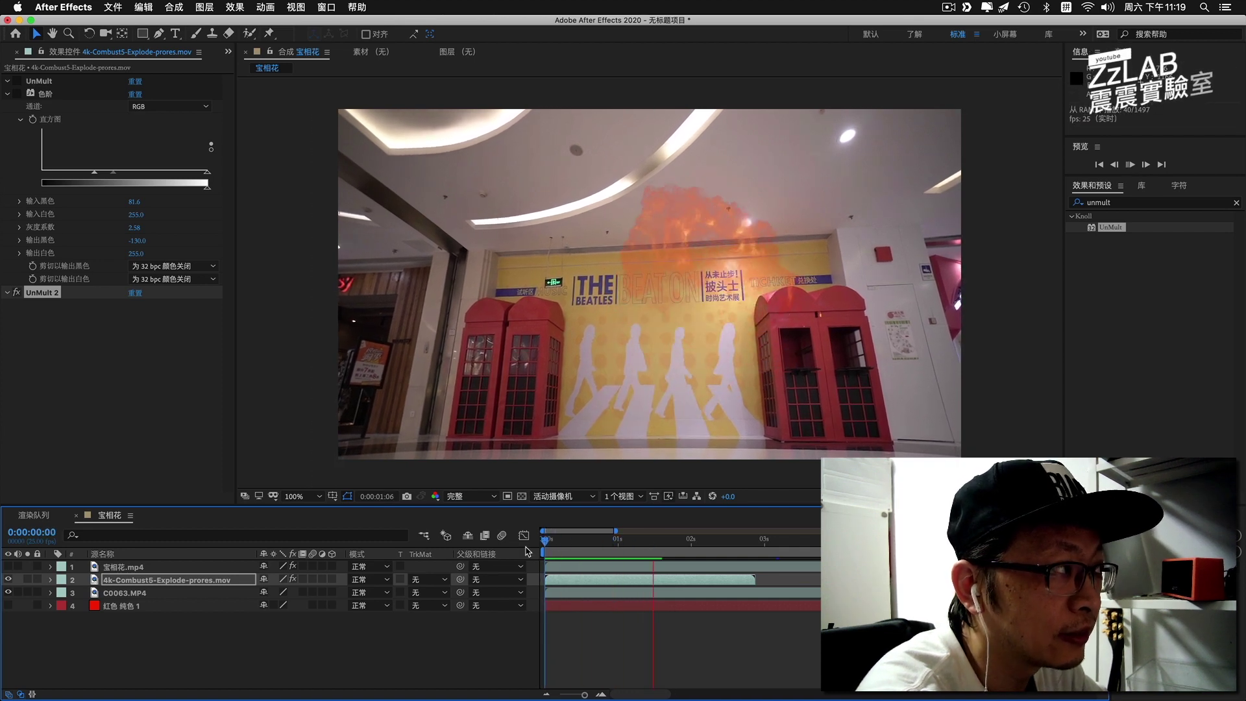
{"action": "left_click", "coordinate": [654, 541]}
{"action": "left_click_drag", "start_coordinate": [574, 546], "coordinate": [520, 549]}
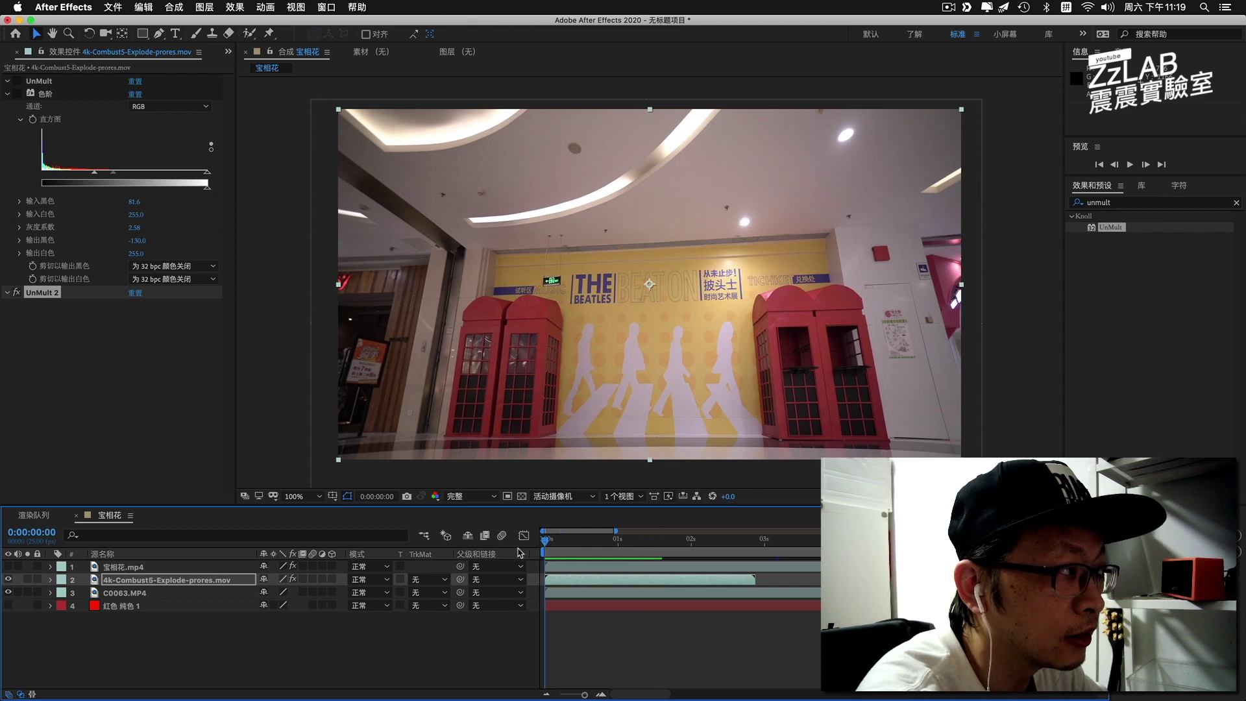
{"action": "key", "text": "space"}
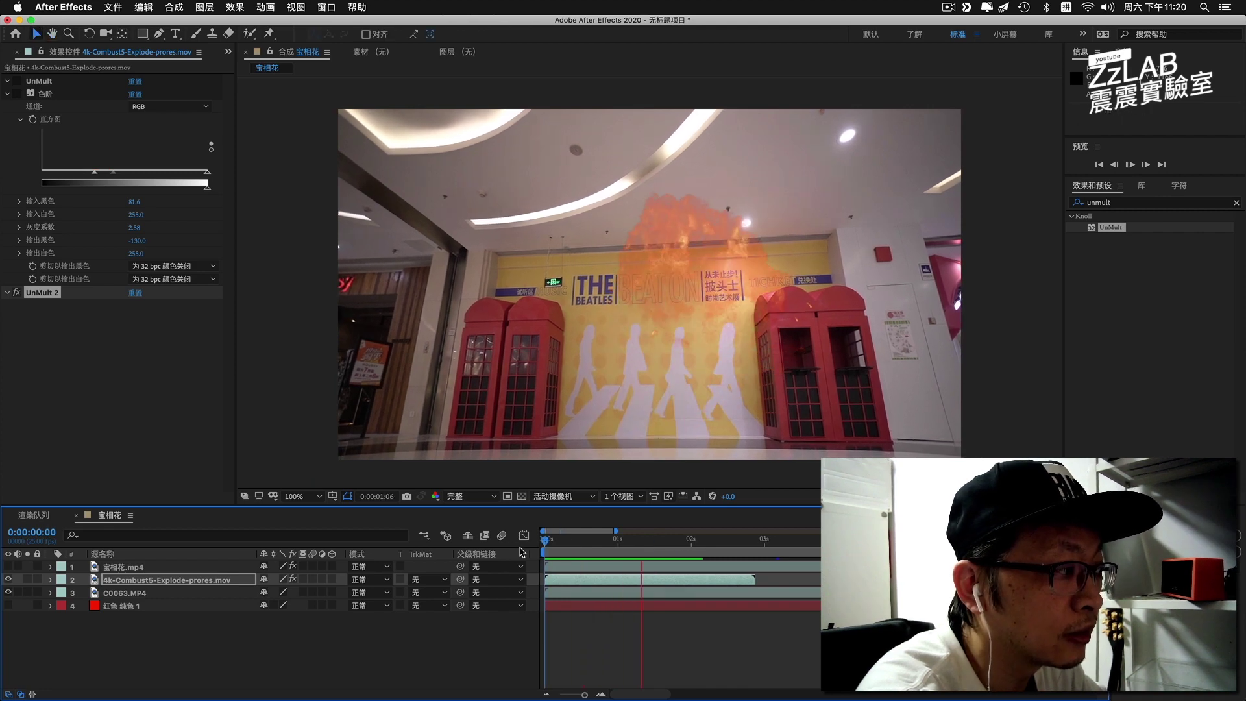
{"action": "left_click", "coordinate": [569, 543]}
{"action": "left_click_drag", "start_coordinate": [568, 545], "coordinate": [551, 551]}
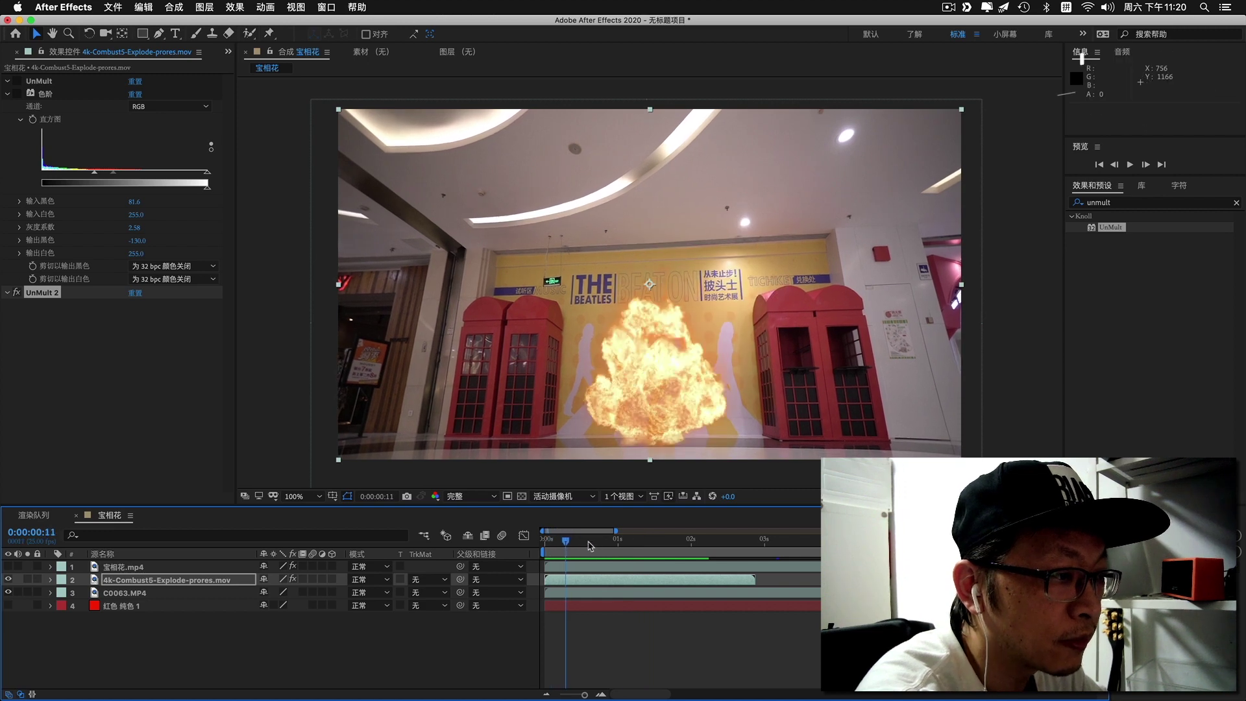
{"action": "left_click_drag", "start_coordinate": [550, 551], "coordinate": [565, 548]}
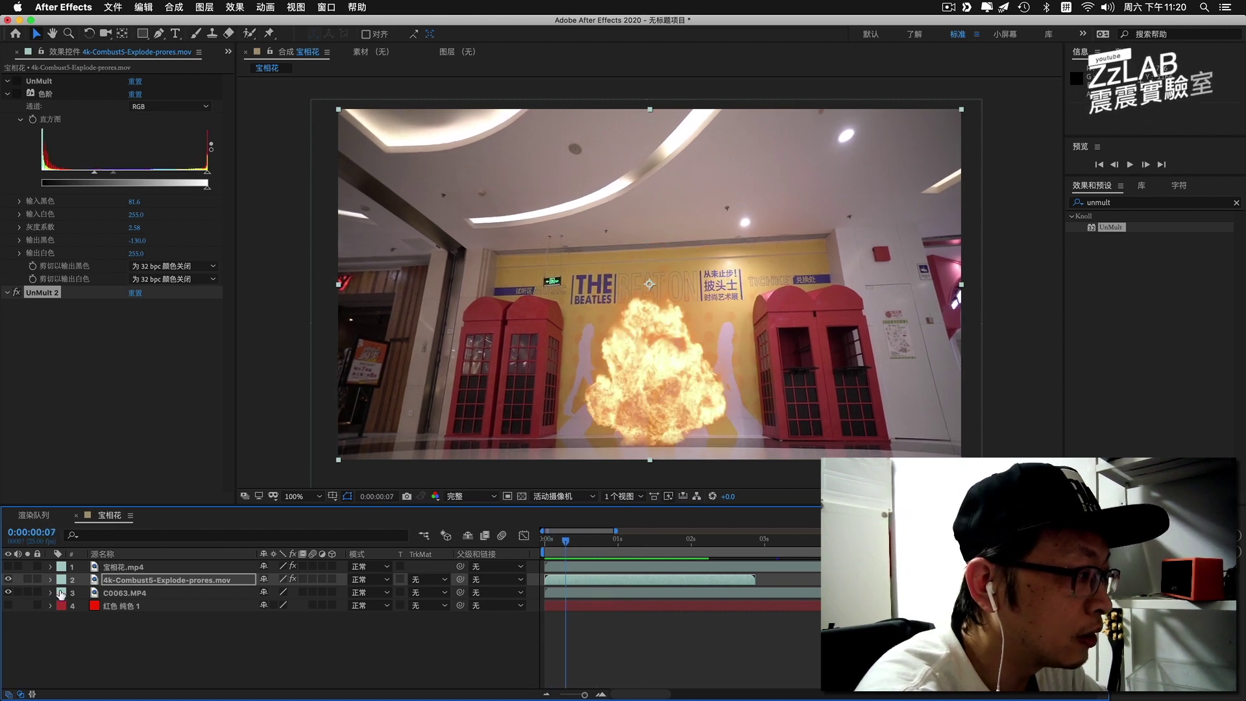
- Hide the explosion and mall layers, show the 宝相花.mp4 mandala, and delete its UnMult
{"action": "left_click", "coordinate": [7, 580]}
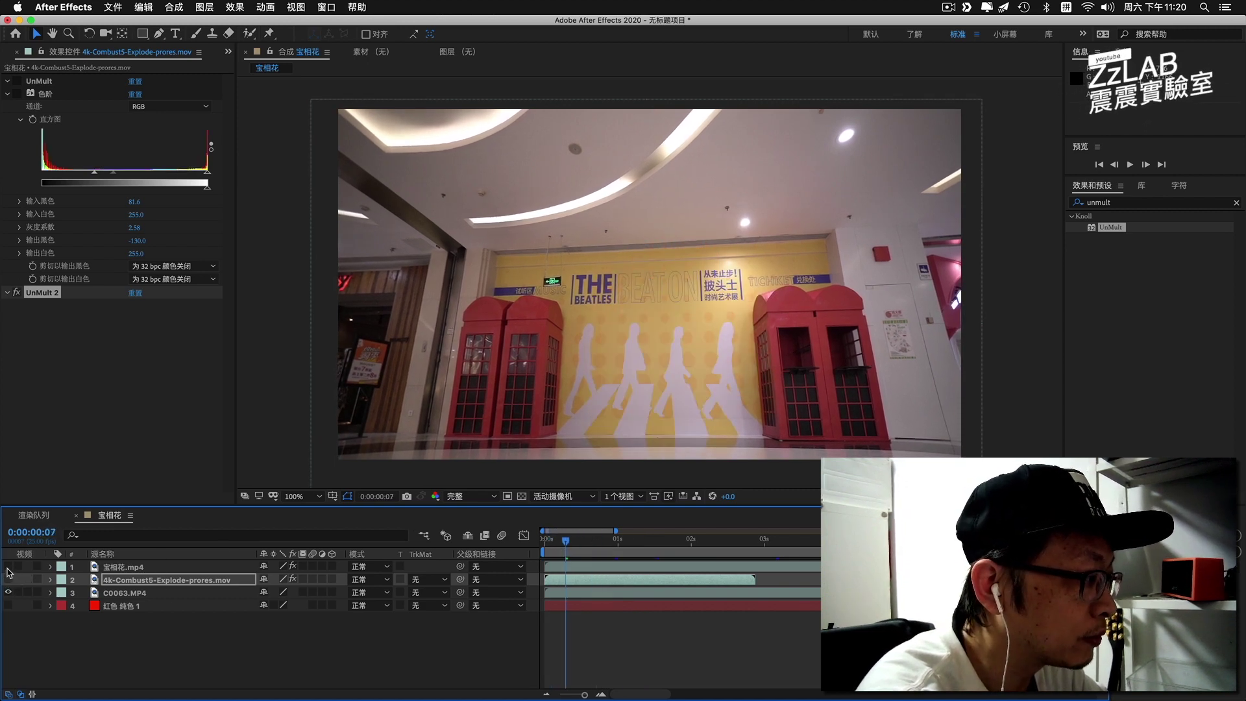
{"action": "left_click", "coordinate": [8, 568]}
{"action": "left_click", "coordinate": [131, 569]}
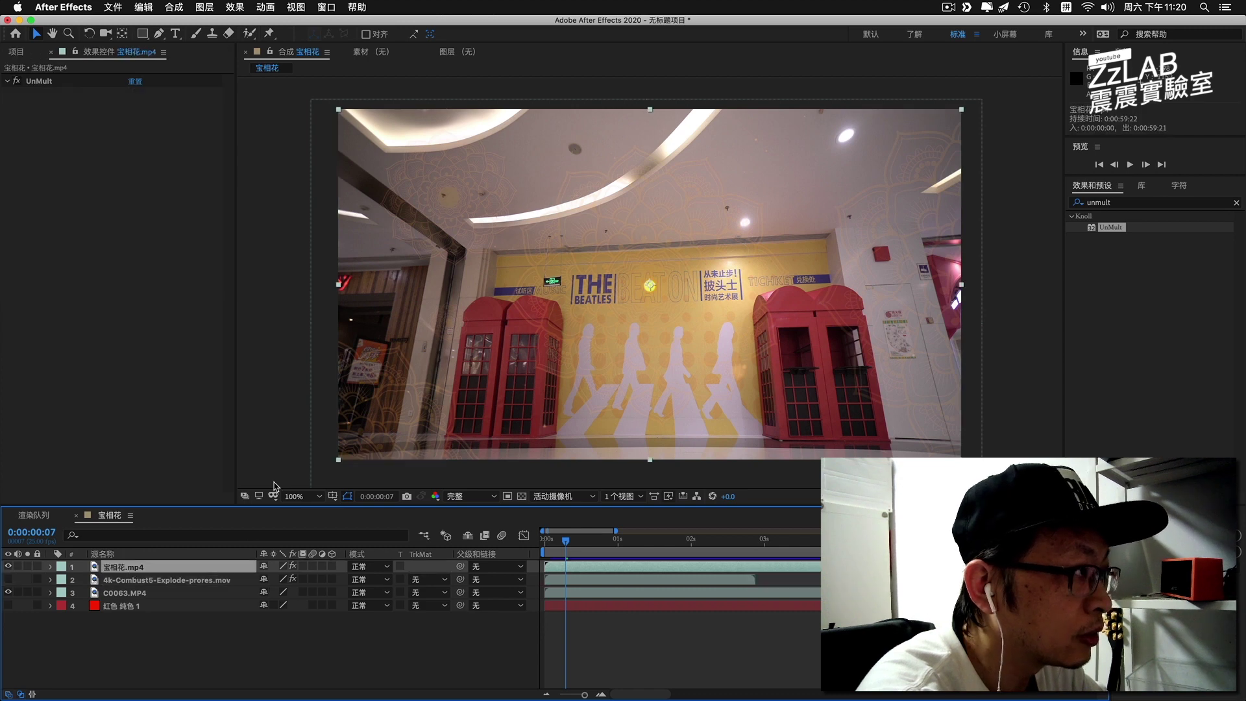
{"action": "left_click", "coordinate": [7, 592]}
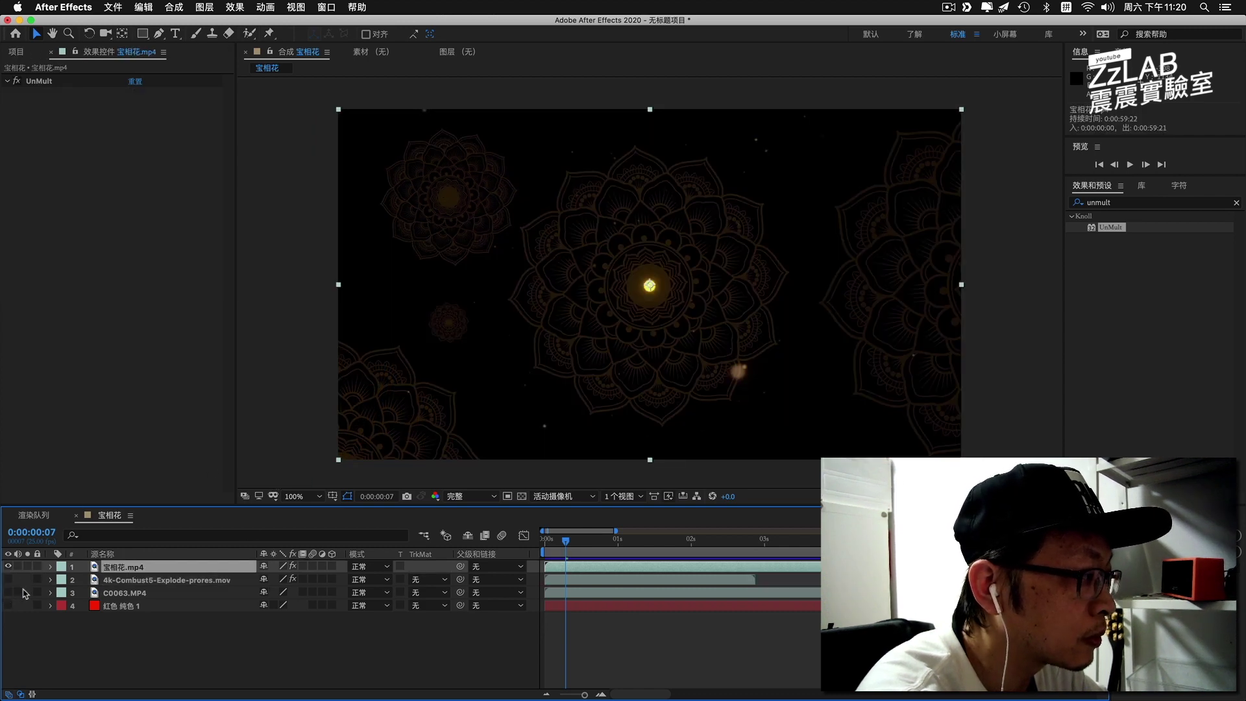
{"action": "left_click", "coordinate": [32, 83]}
{"action": "key", "text": "Delete"}
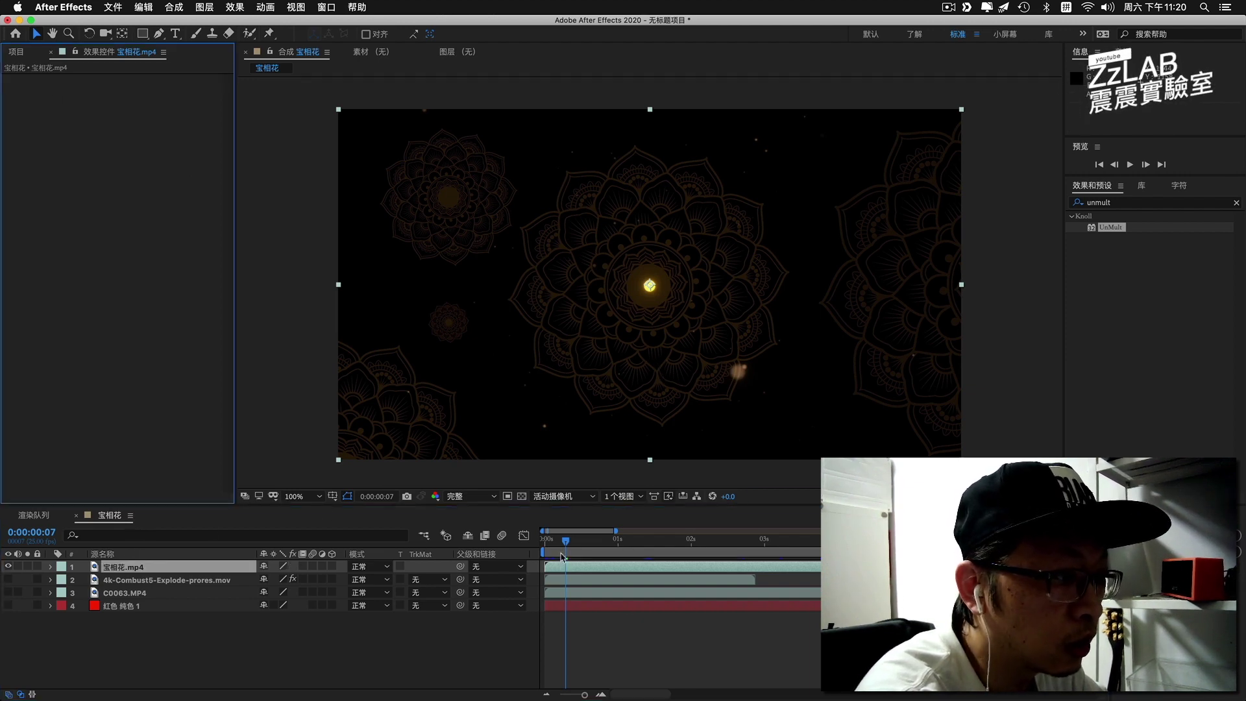
- Preview the mandala glow animation, then turn the C0063.MP4 mall layer back on
{"action": "left_click", "coordinate": [532, 541]}
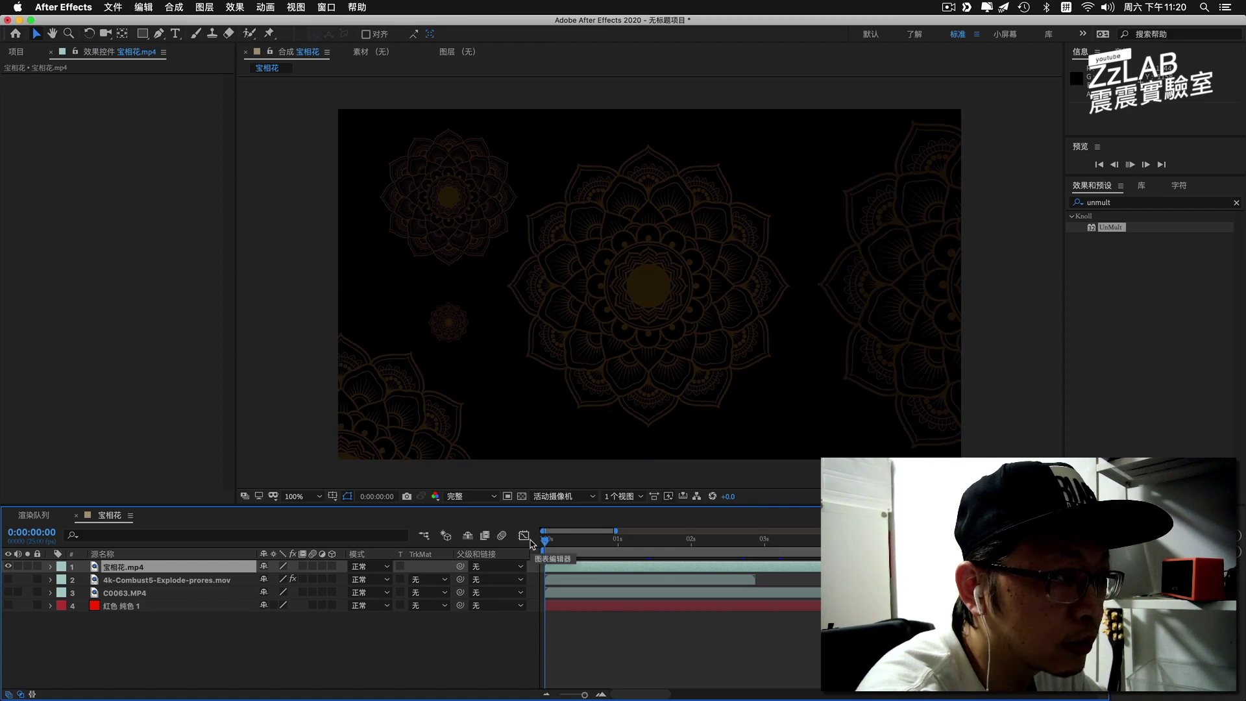
{"action": "key", "text": "space"}
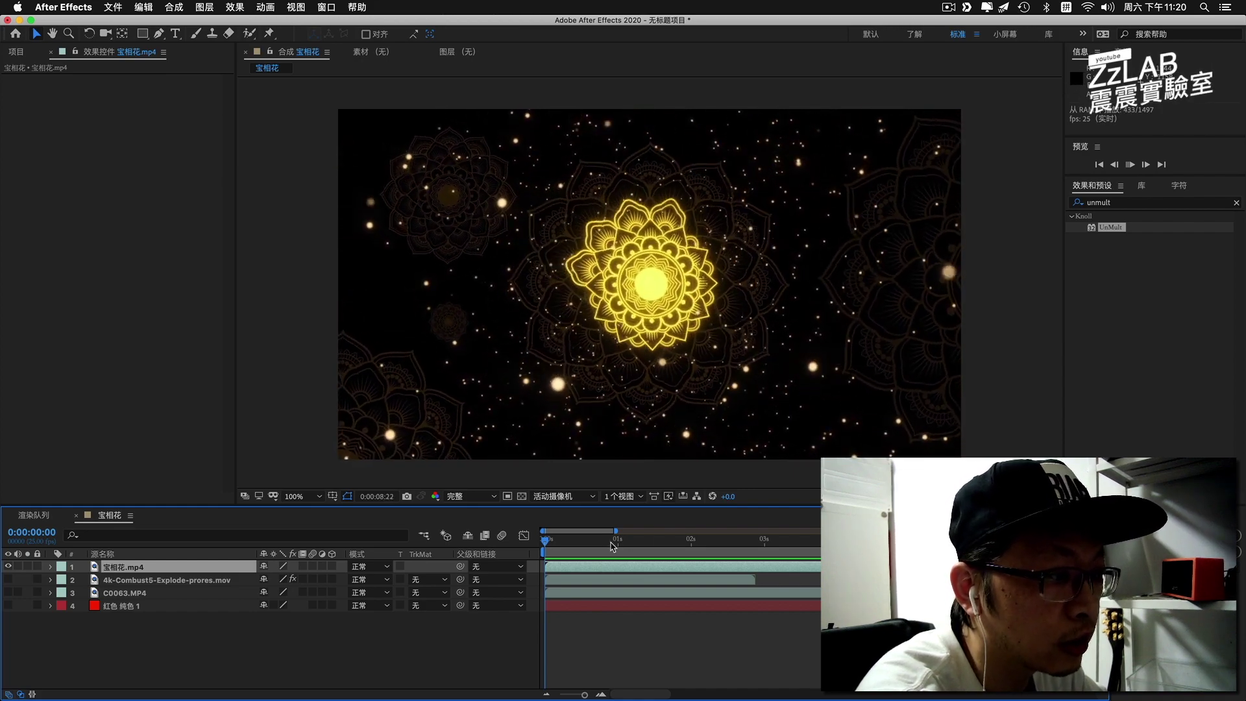
{"action": "left_click", "coordinate": [636, 545]}
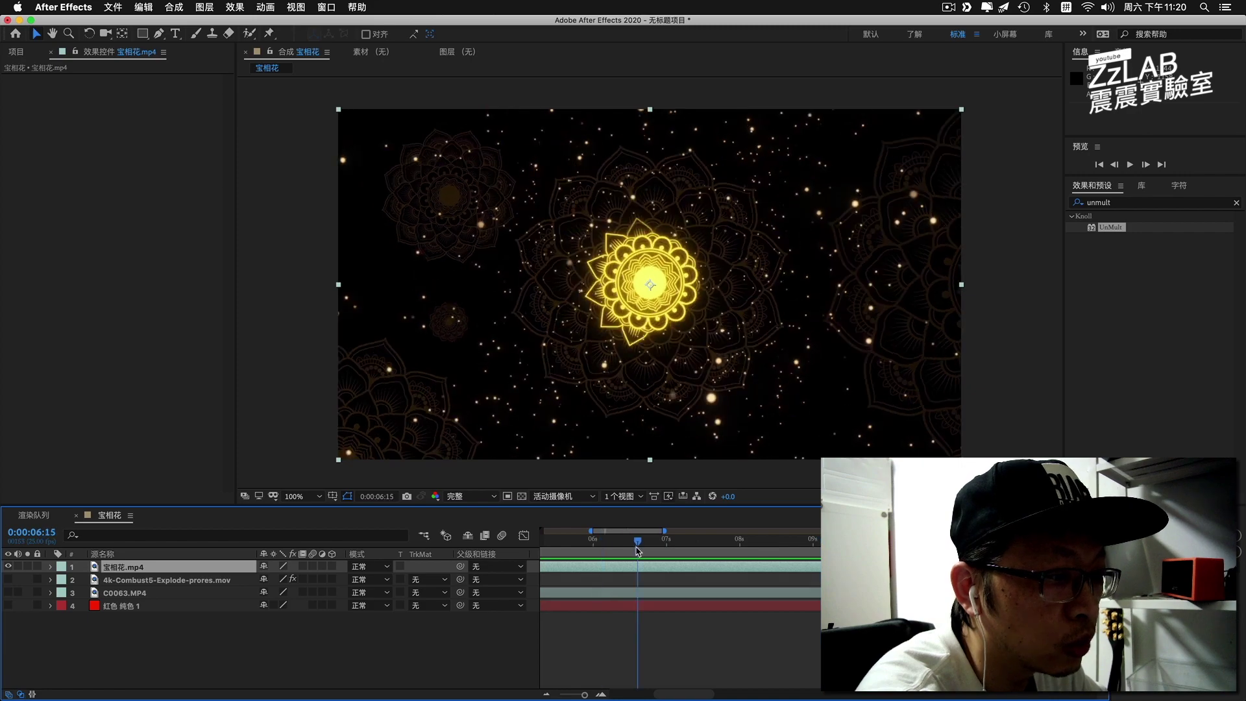
{"action": "left_click_drag", "start_coordinate": [636, 550], "coordinate": [525, 555]}
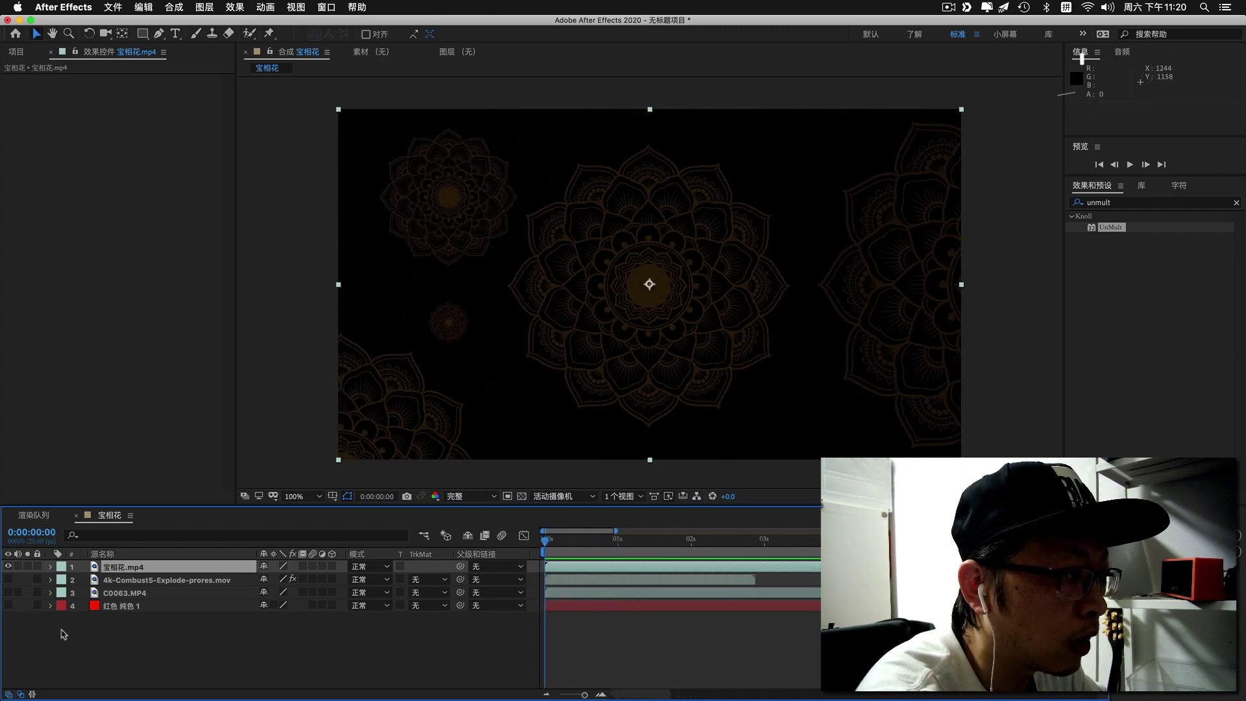
{"action": "left_click", "coordinate": [8, 593]}
{"action": "mouse_move", "coordinate": [585, 546]}
{"action": "left_mouse_down"}
{"action": "mouse_move", "coordinate": [710, 548]}
{"action": "mouse_move", "coordinate": [569, 550]}
{"action": "left_mouse_up"}
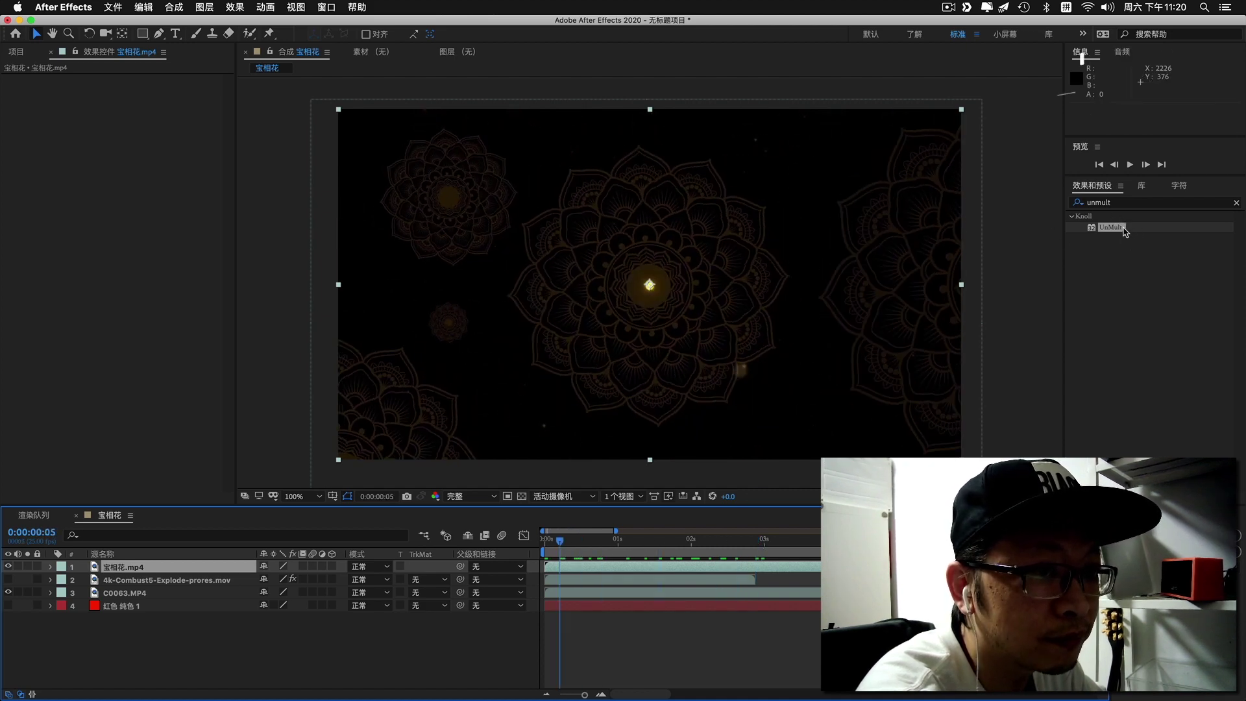
- Drop UnMult onto the 宝相花.mp4 mandala layer and scrub to check it blending over the mall
{"action": "left_click_drag", "start_coordinate": [1124, 231], "coordinate": [819, 282]}
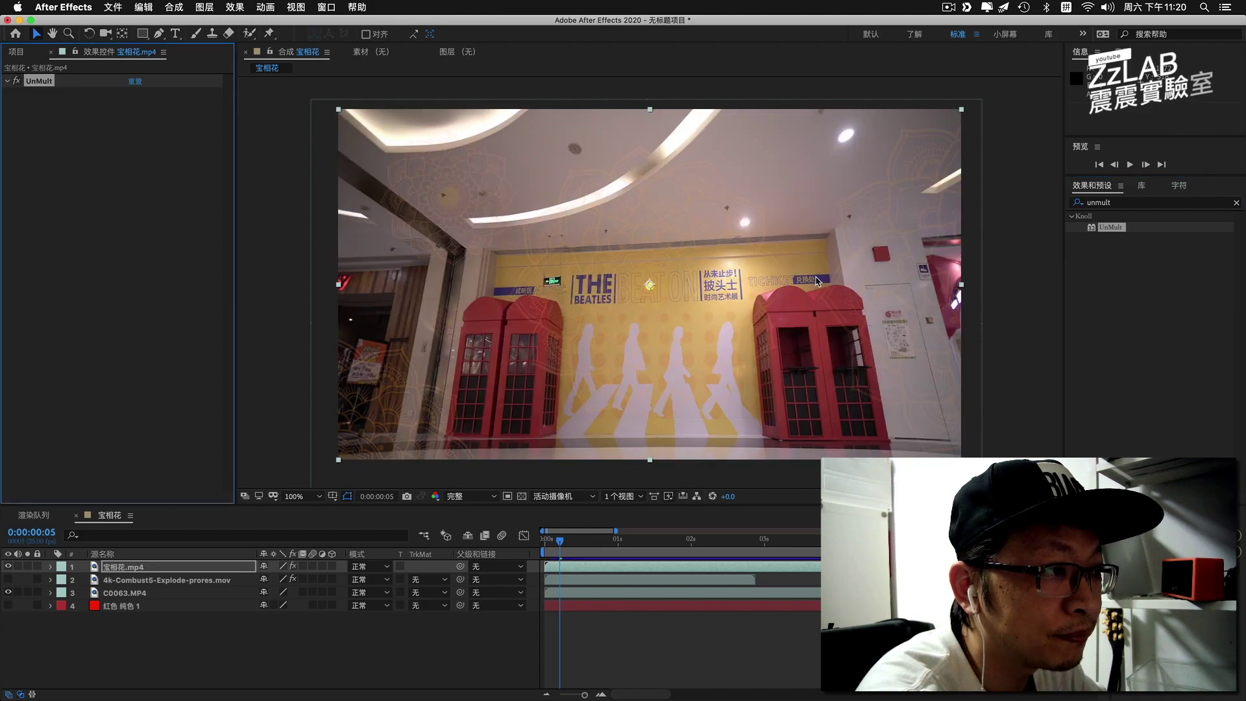
{"action": "left_click_drag", "start_coordinate": [560, 540], "coordinate": [846, 552]}
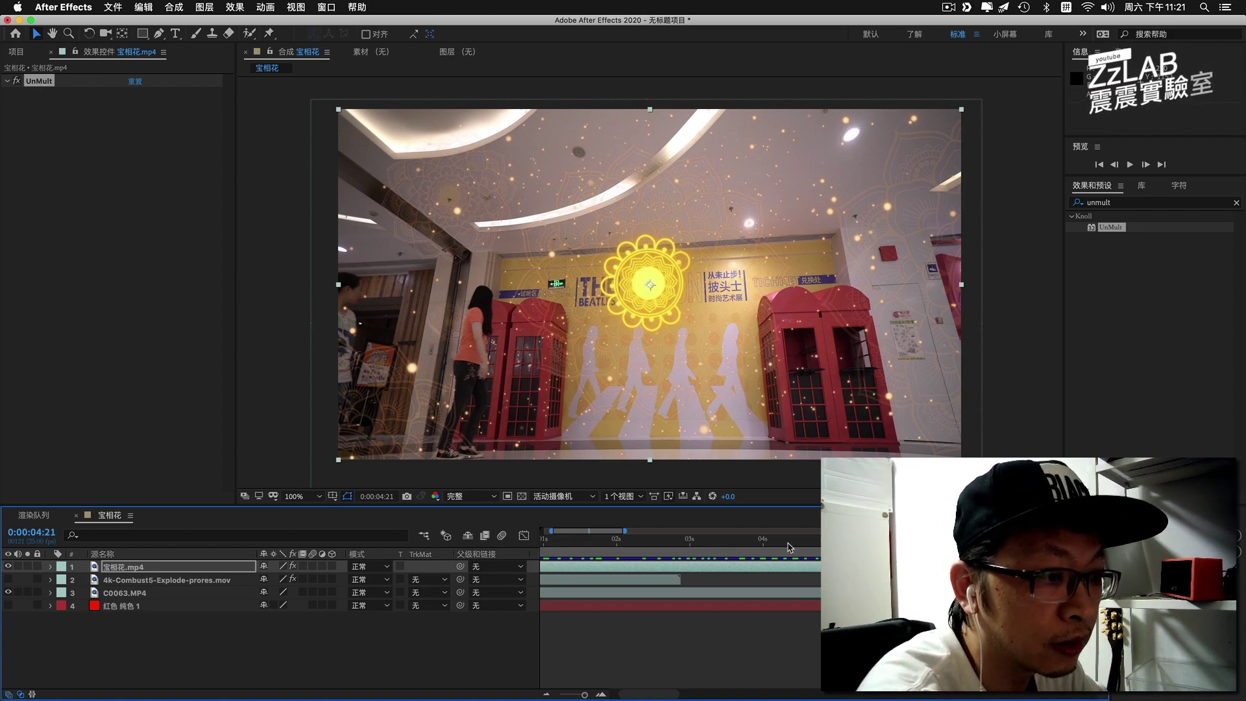
{"action": "mouse_move", "coordinate": [827, 541]}
{"action": "left_mouse_down"}
{"action": "mouse_move", "coordinate": [594, 557]}
{"action": "mouse_move", "coordinate": [894, 555]}
{"action": "mouse_move", "coordinate": [544, 556]}
{"action": "left_mouse_up"}
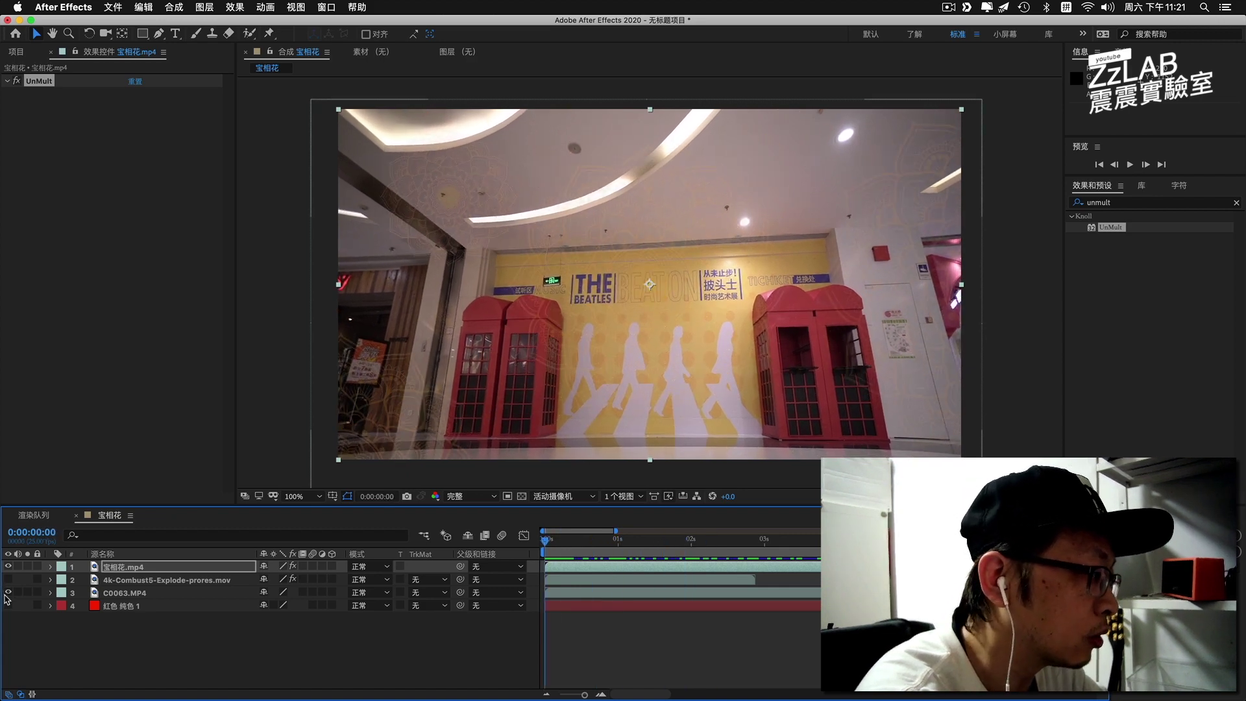
- Hide the 宝相花.mp4 mandala layer, select the 4k-Combust5 explosion layer, and scrub its frames
{"action": "left_click", "coordinate": [8, 567]}
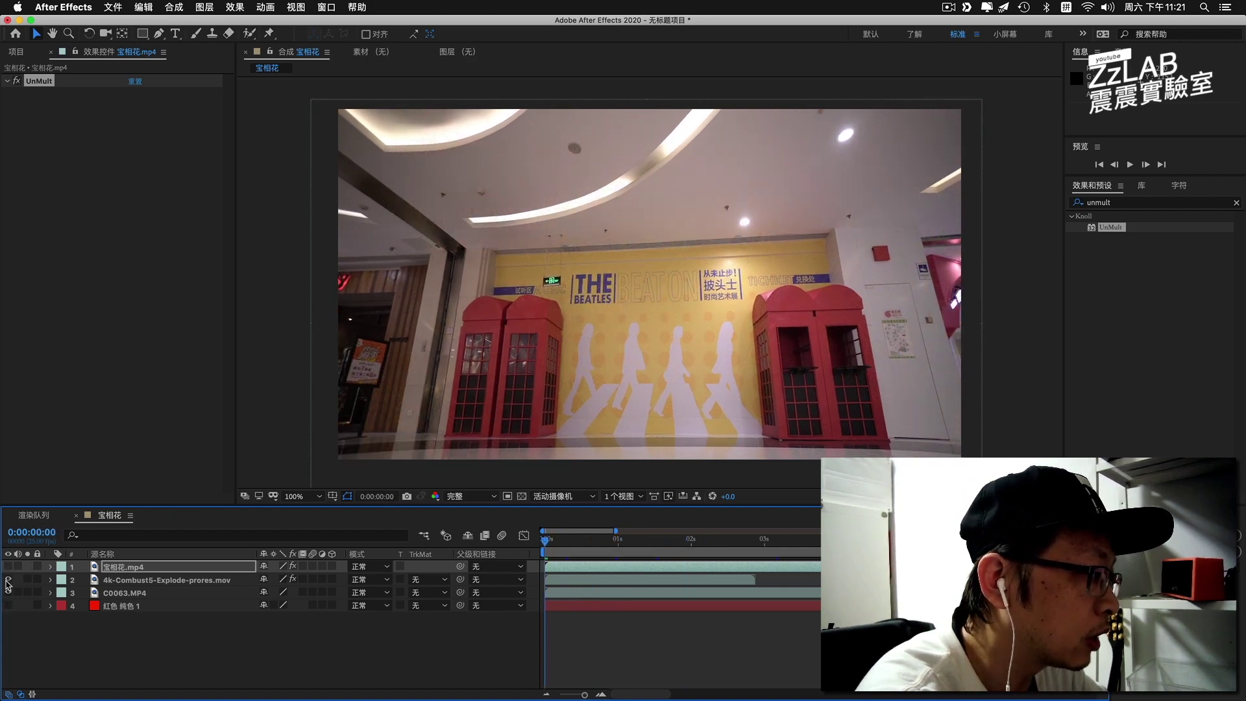
{"action": "left_click", "coordinate": [120, 584]}
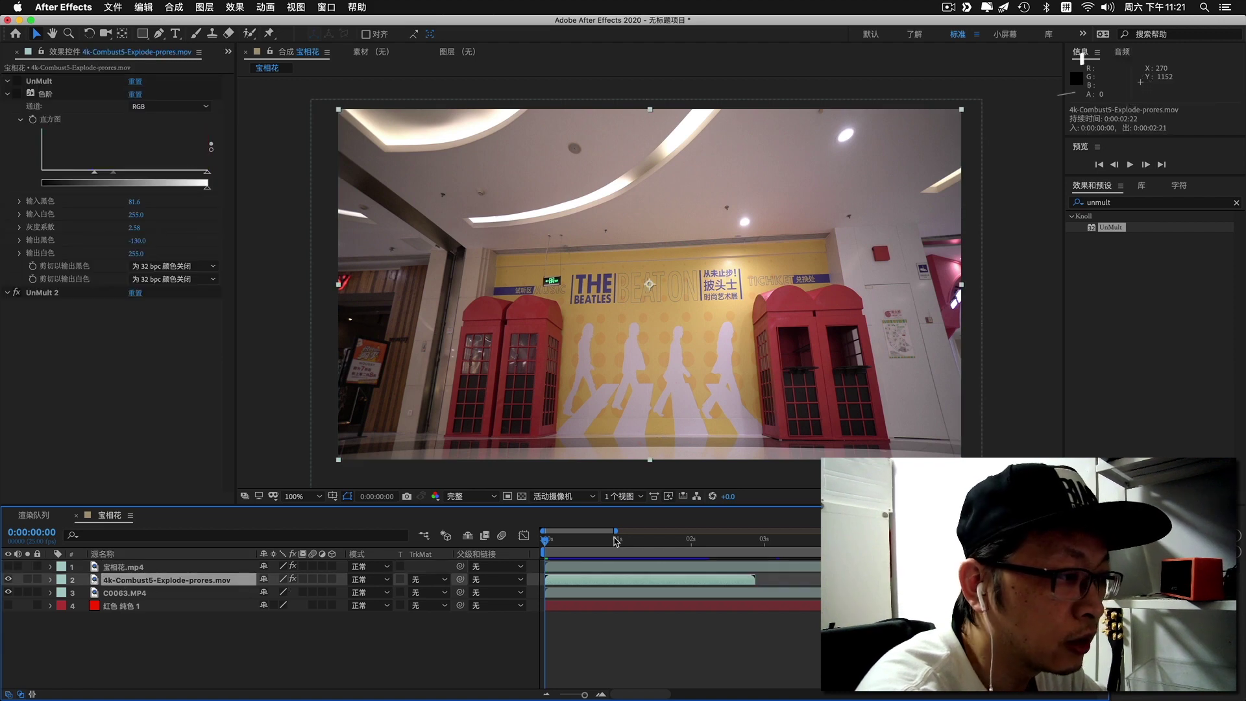
{"action": "mouse_move", "coordinate": [616, 540]}
{"action": "left_mouse_down"}
{"action": "mouse_move", "coordinate": [566, 550]}
{"action": "mouse_move", "coordinate": [631, 547]}
{"action": "left_mouse_up"}
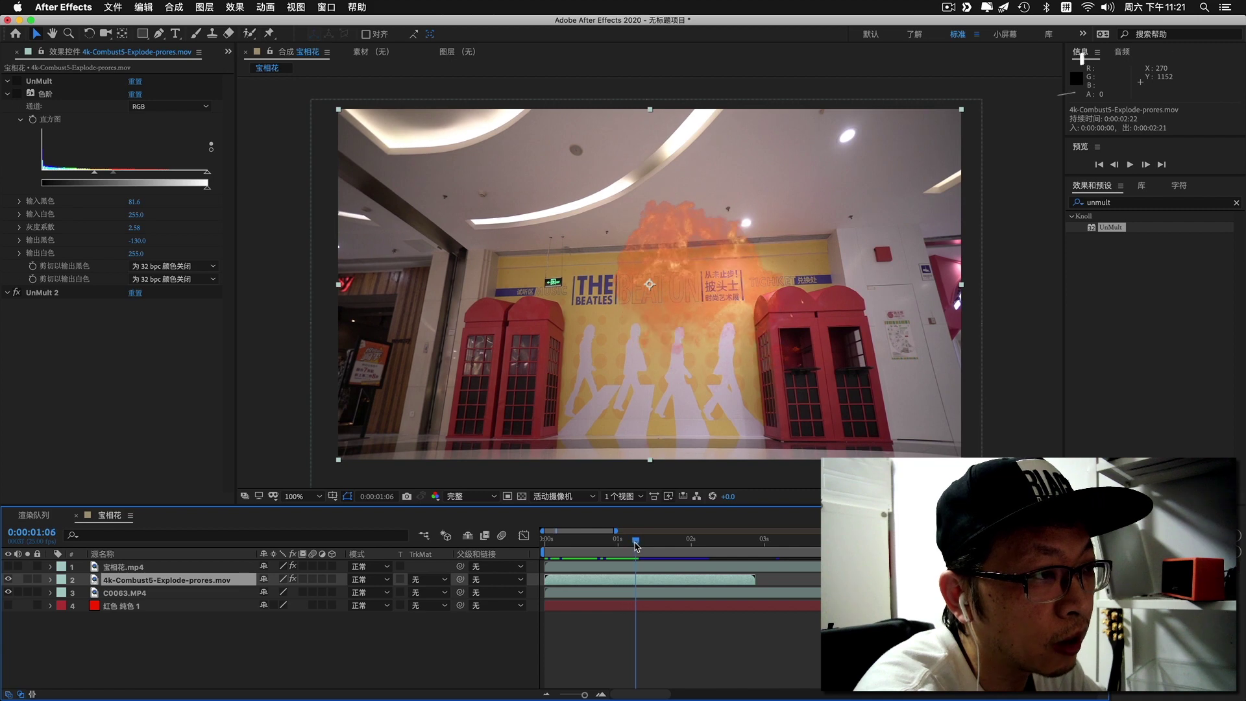
- Switch off the UnMult 2 effect on the explosion layer and delete it
{"action": "left_click_drag", "start_coordinate": [632, 548], "coordinate": [574, 546]}
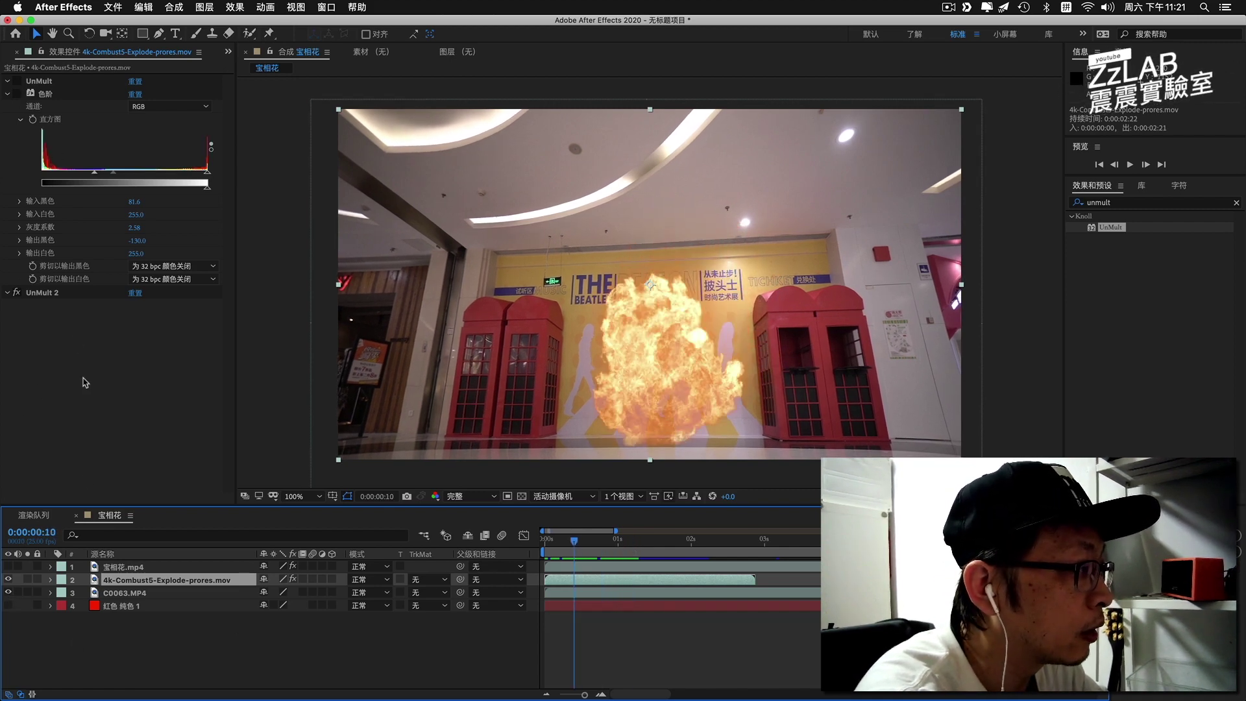
{"action": "left_click", "coordinate": [17, 294]}
{"action": "left_click", "coordinate": [63, 296]}
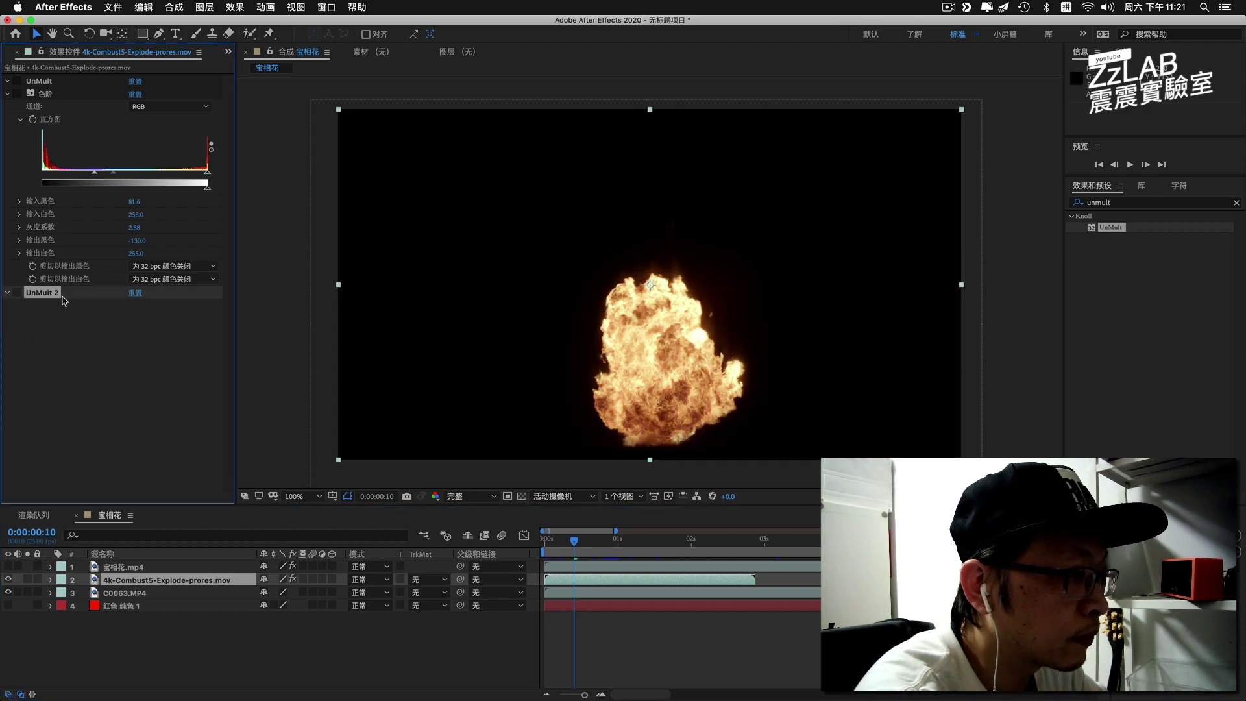
{"action": "key", "text": "Delete"}
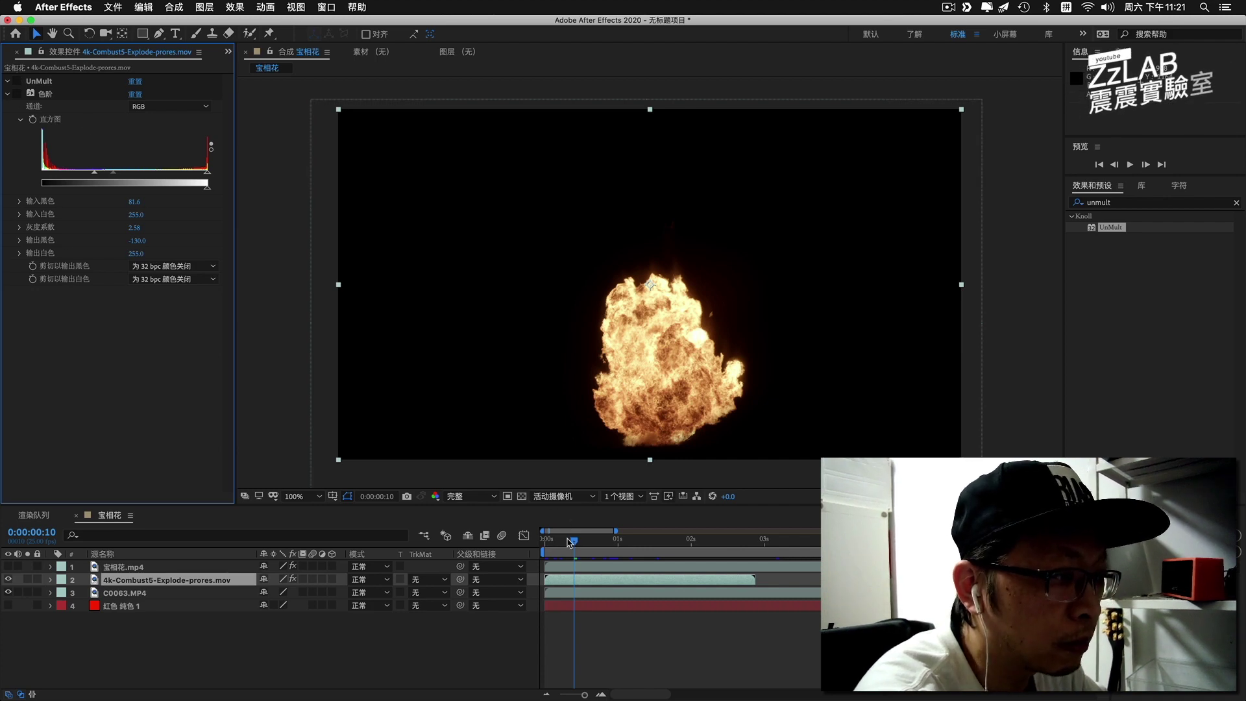
- Re-enable UnMult and the Levels (色阶) effect on the explosion, scrubbing to compare the blend
{"action": "mouse_move", "coordinate": [573, 544]}
{"action": "left_mouse_down"}
{"action": "mouse_move", "coordinate": [616, 542]}
{"action": "mouse_move", "coordinate": [559, 551]}
{"action": "left_mouse_up"}
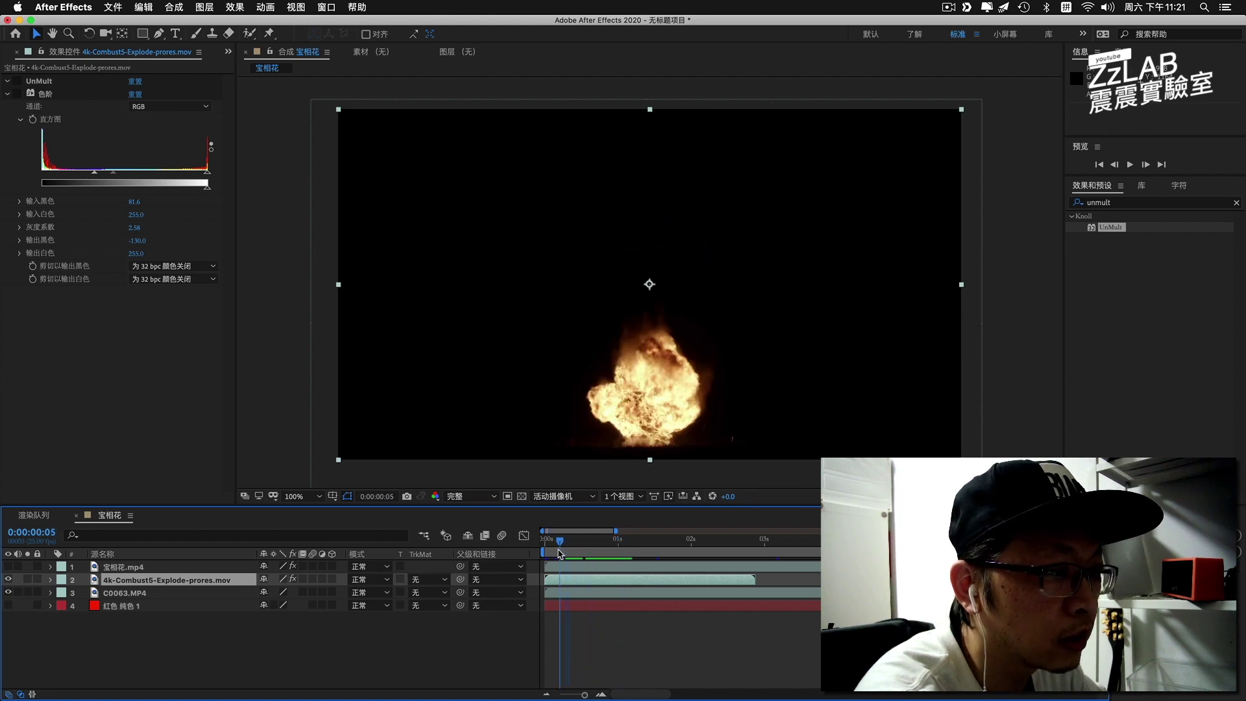
{"action": "left_click", "coordinate": [17, 81]}
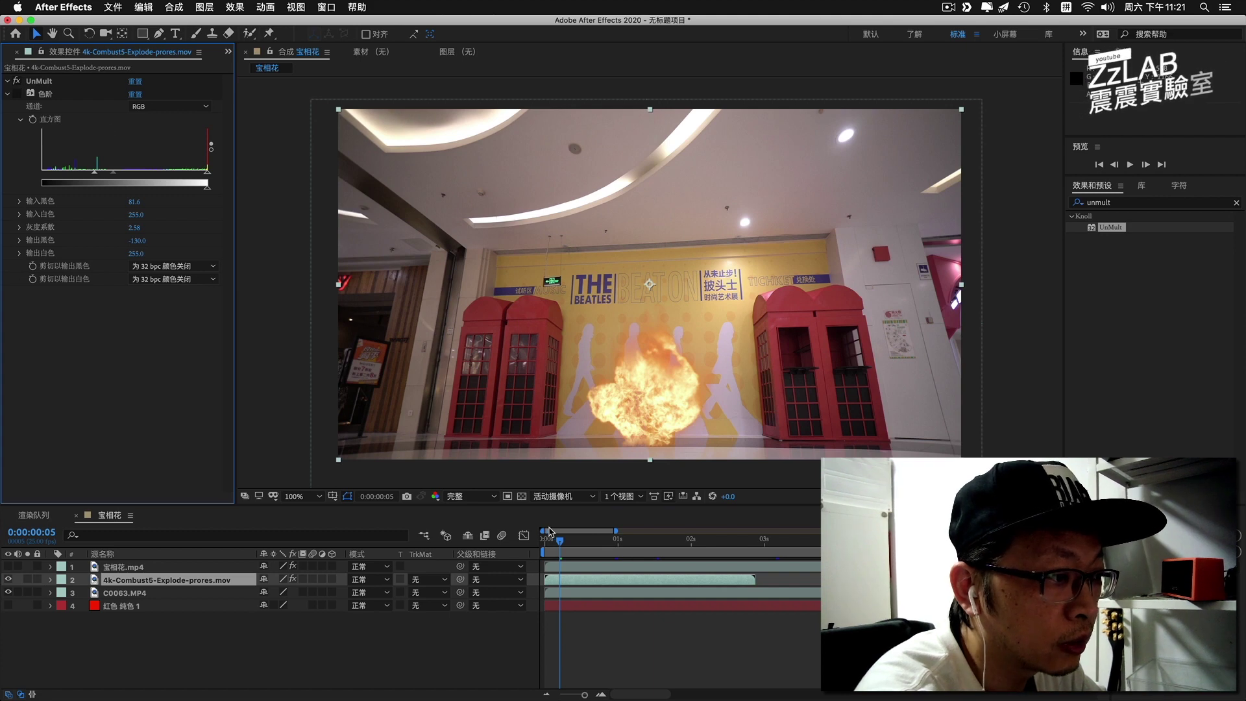
{"action": "mouse_move", "coordinate": [566, 545]}
{"action": "left_mouse_down"}
{"action": "mouse_move", "coordinate": [640, 557]}
{"action": "mouse_move", "coordinate": [609, 550]}
{"action": "left_mouse_up"}
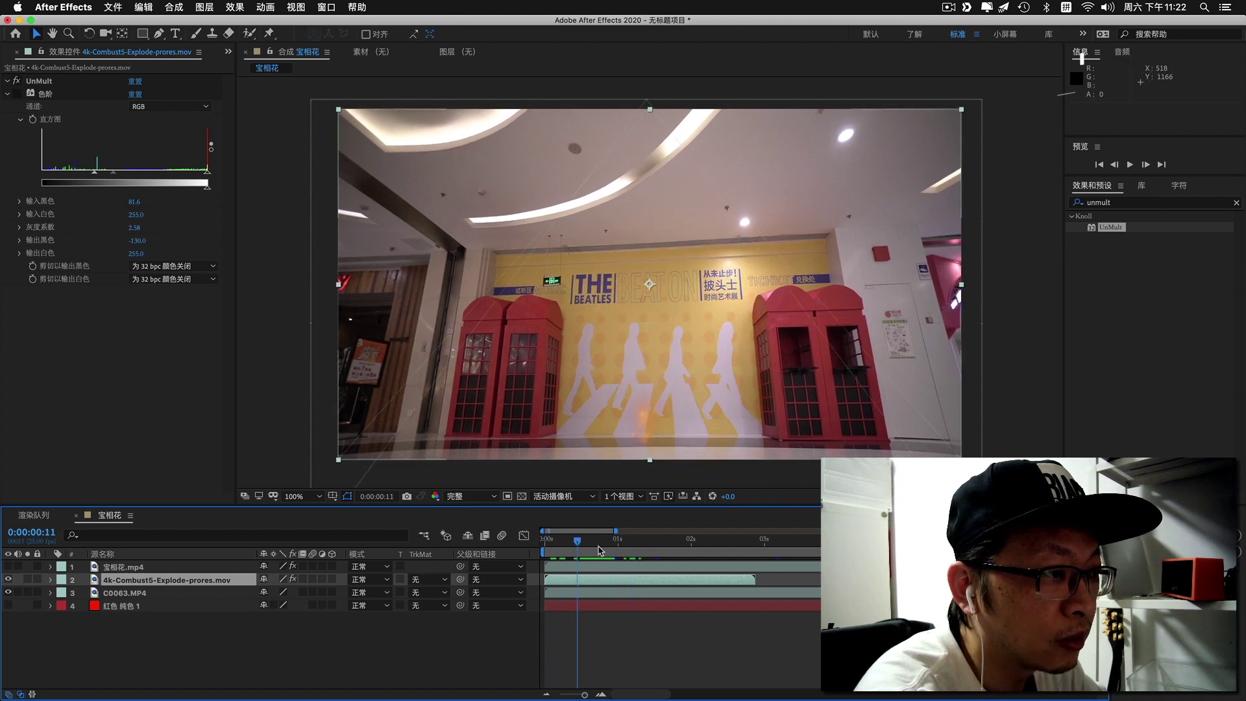
{"action": "mouse_move", "coordinate": [609, 550]}
{"action": "left_mouse_down"}
{"action": "mouse_move", "coordinate": [551, 557]}
{"action": "mouse_move", "coordinate": [582, 559]}
{"action": "left_mouse_up"}
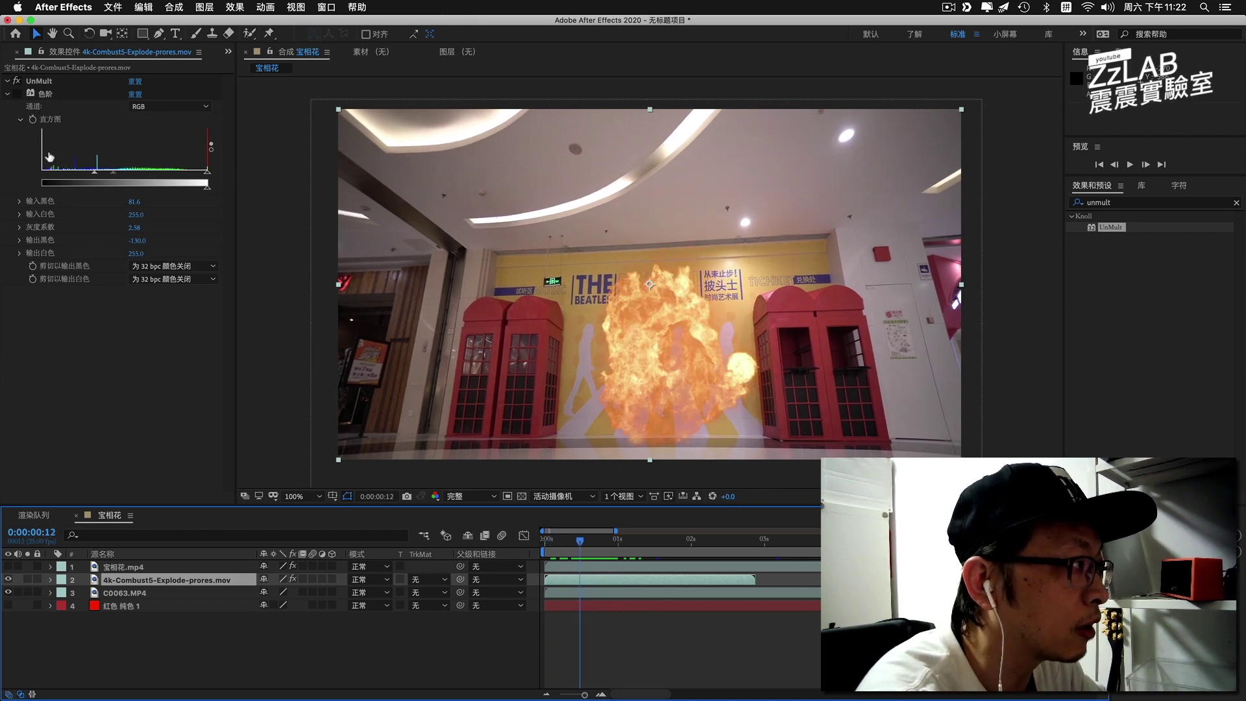
{"action": "left_click", "coordinate": [18, 95]}
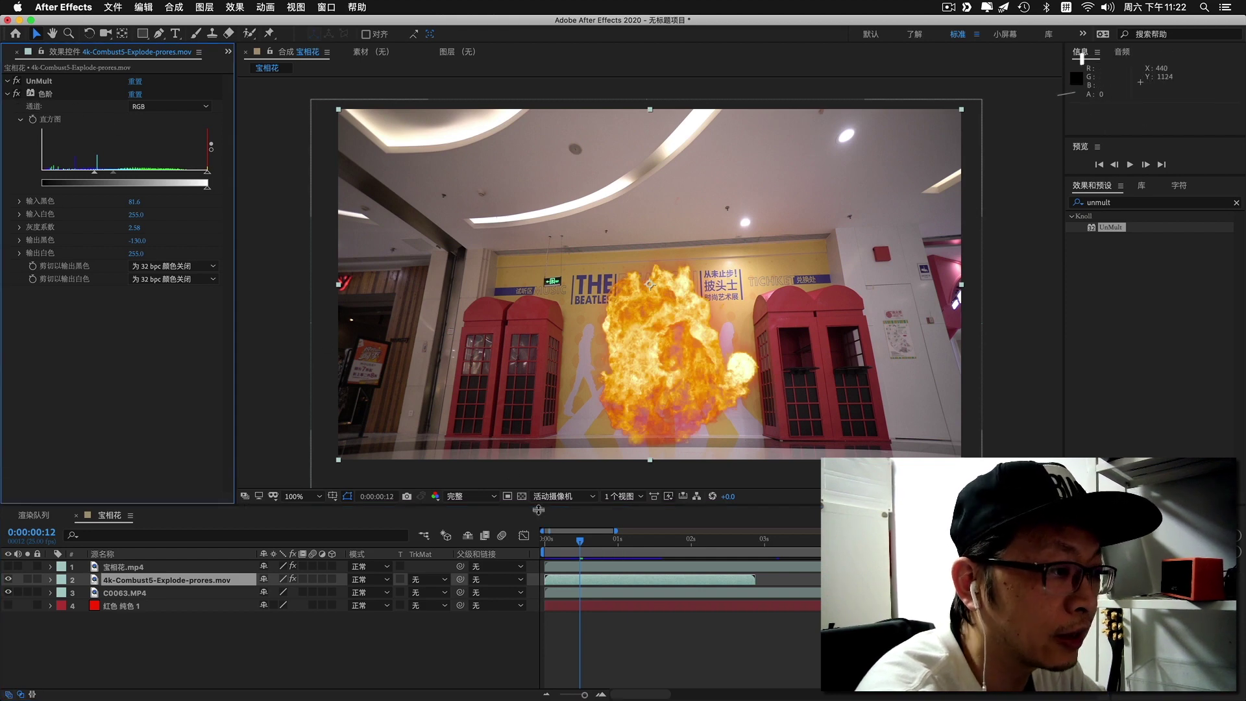
{"action": "left_click", "coordinate": [550, 540]}
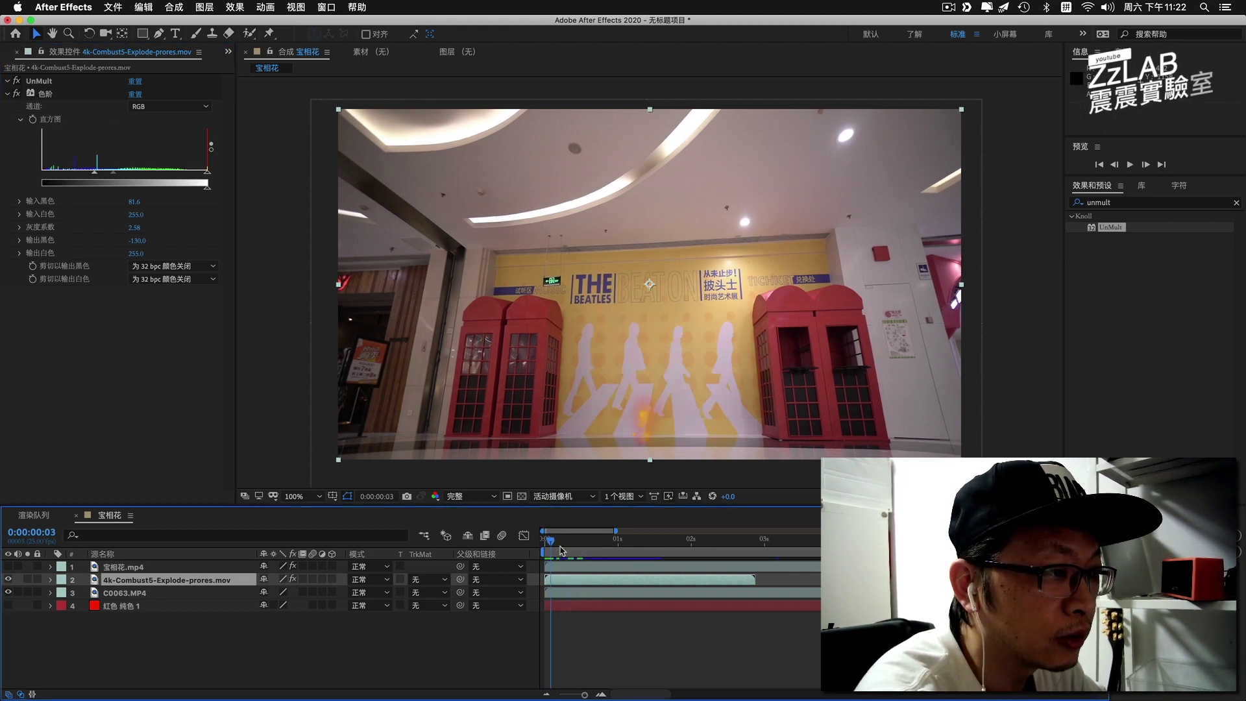
{"action": "left_click_drag", "start_coordinate": [561, 549], "coordinate": [622, 555]}
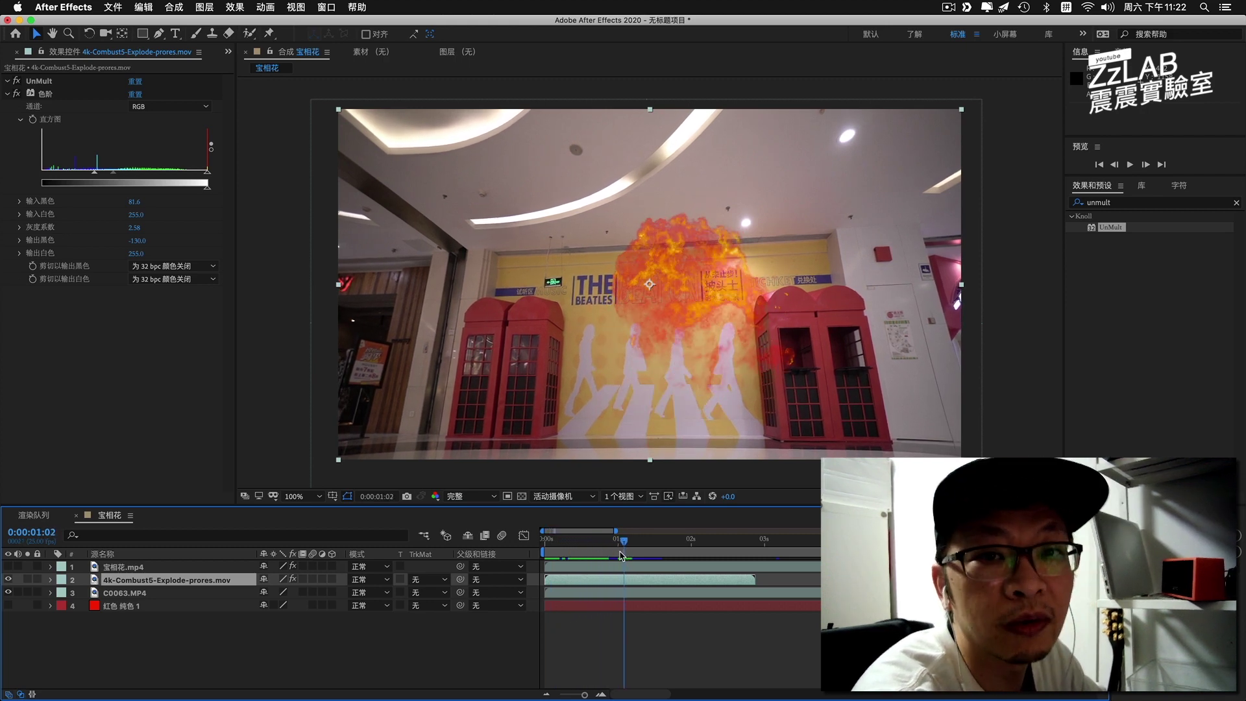
- Play the explosion composite preview from the start, then return to an early explosion frame
{"action": "left_click_drag", "start_coordinate": [621, 556], "coordinate": [544, 550]}
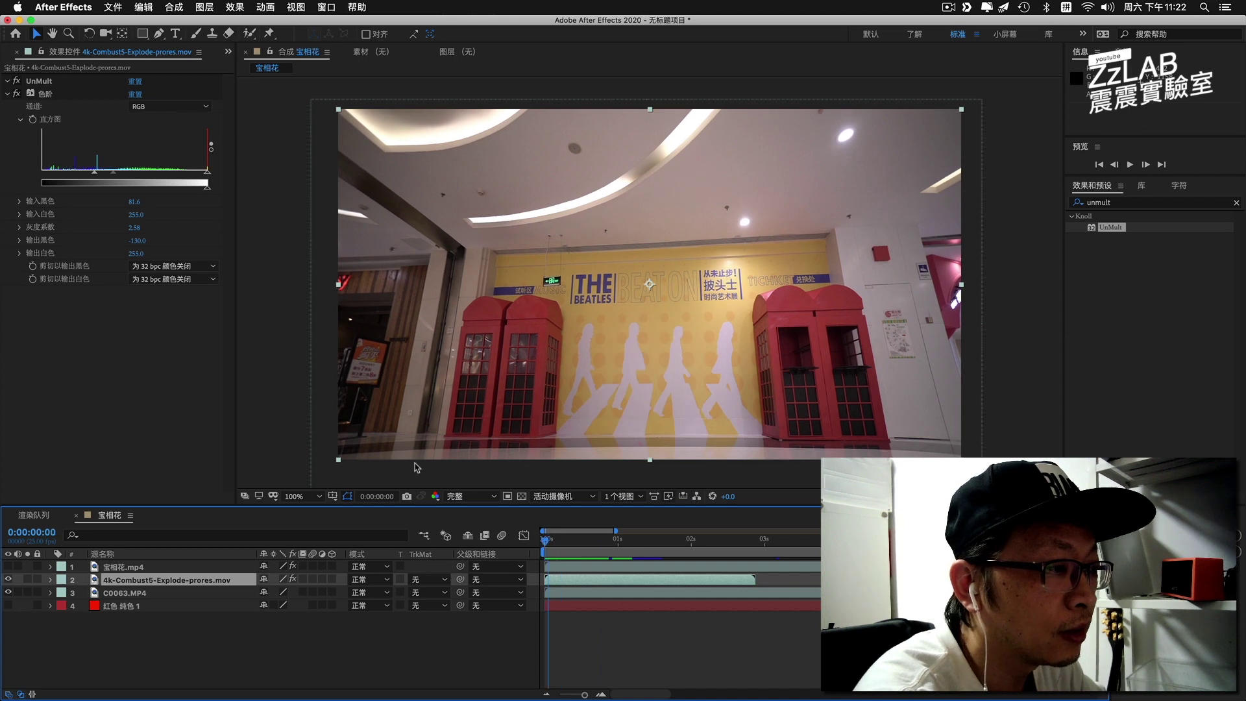
{"action": "left_click", "coordinate": [117, 325]}
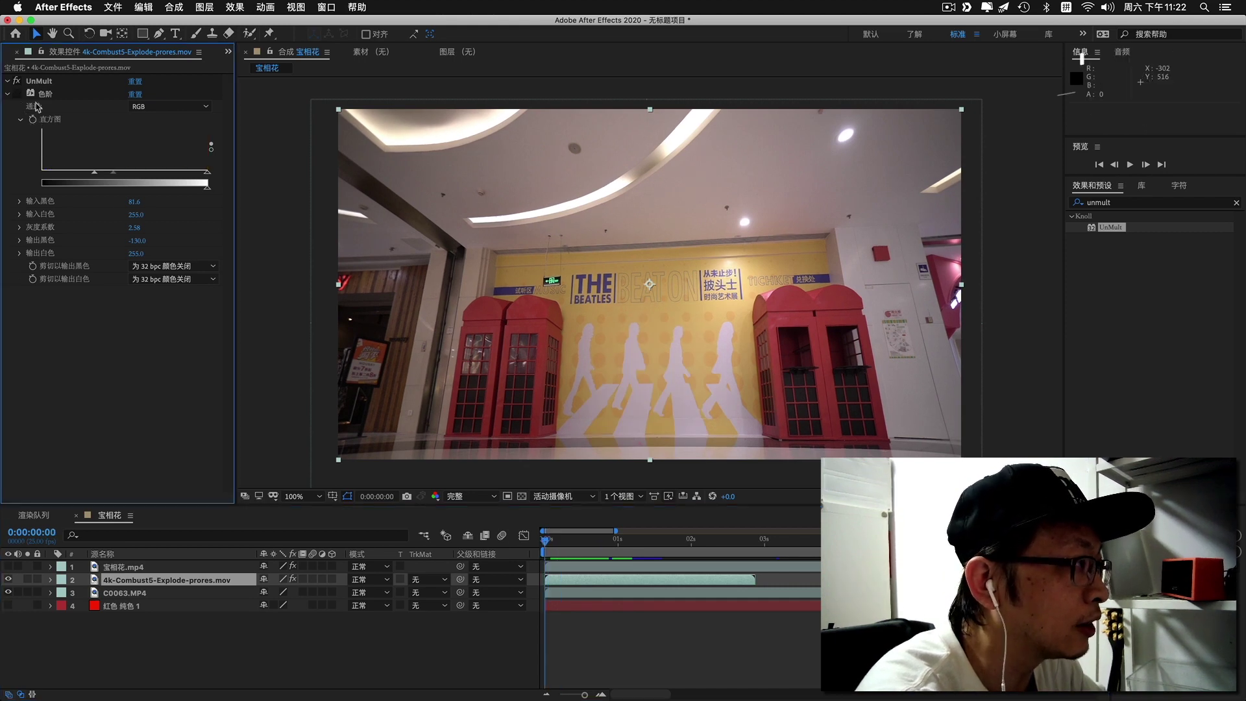
{"action": "left_click", "coordinate": [582, 552]}
{"action": "key", "text": "space"}
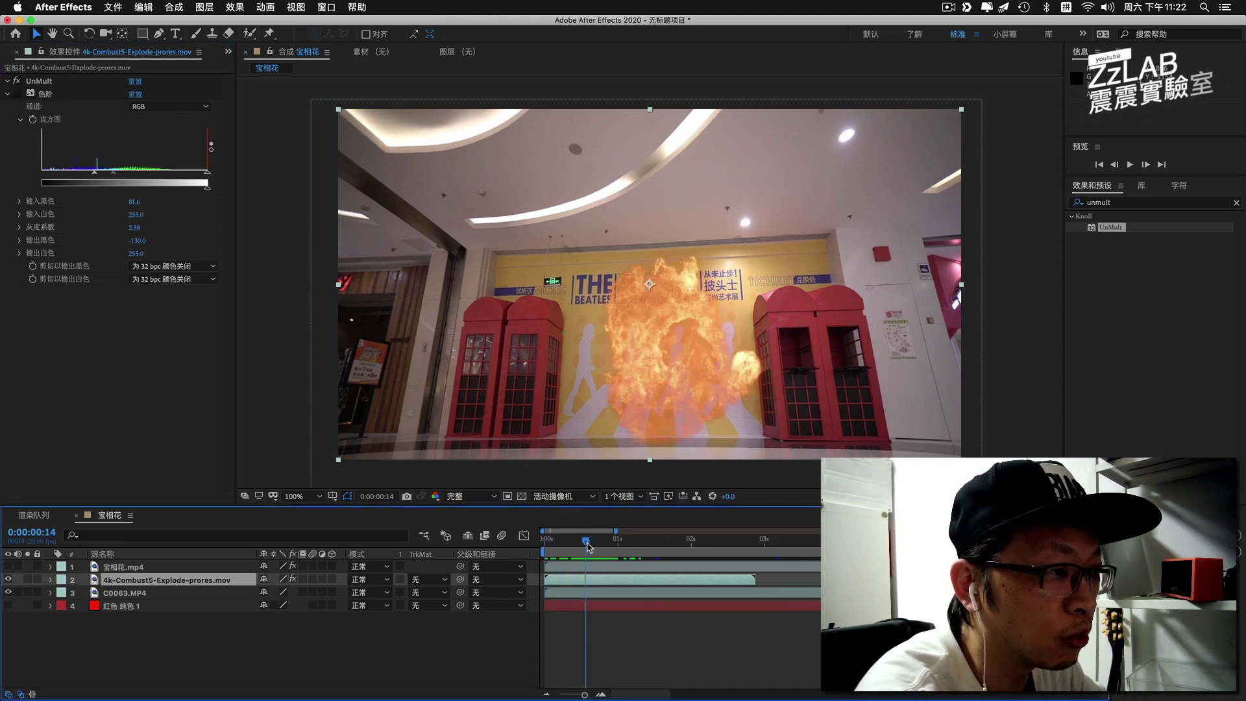
{"action": "left_click_drag", "start_coordinate": [583, 552], "coordinate": [557, 554]}
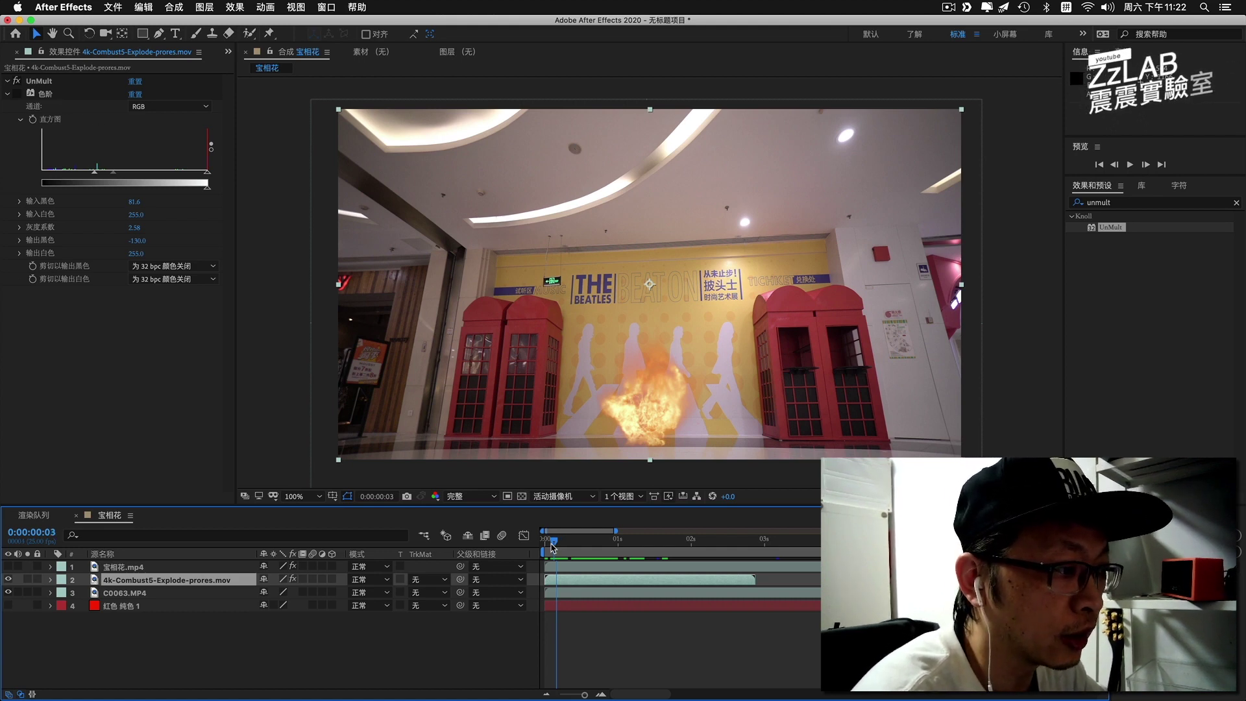
{"action": "left_click", "coordinate": [549, 542]}
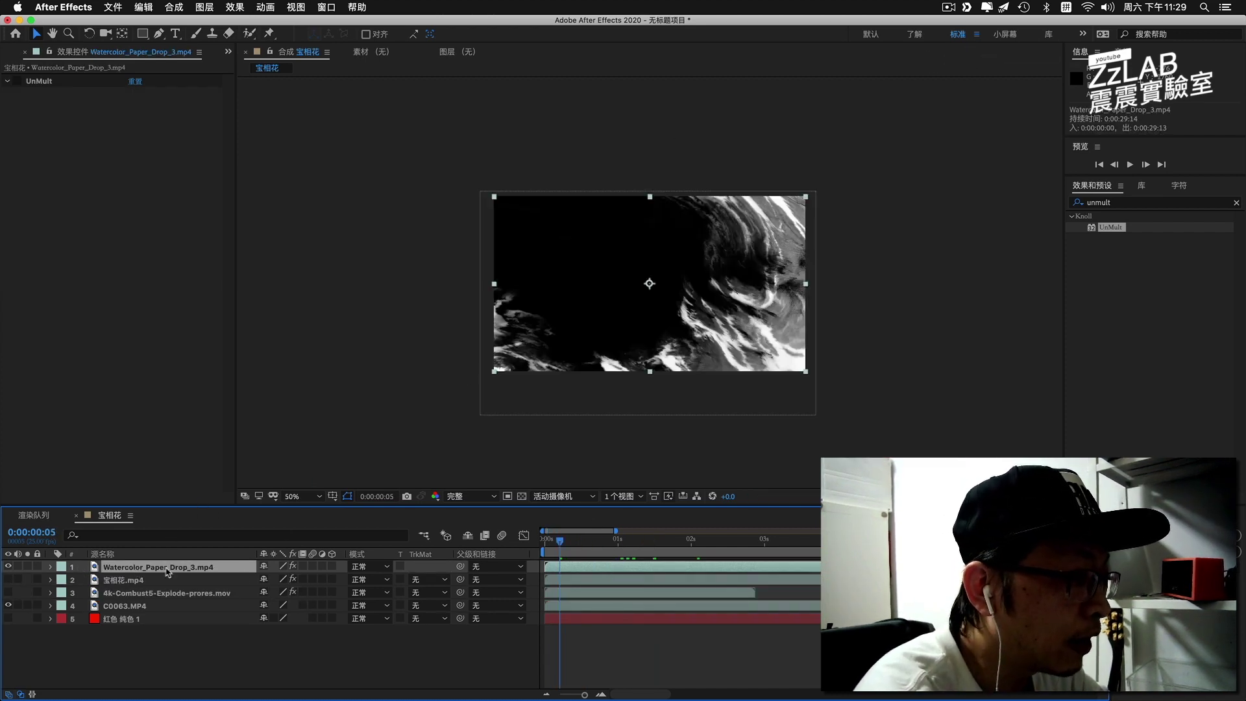
- Preview the watercolour layer's ink streaks on black, stopping around 0:00:01:22
{"action": "left_click_drag", "start_coordinate": [562, 544], "coordinate": [547, 545]}
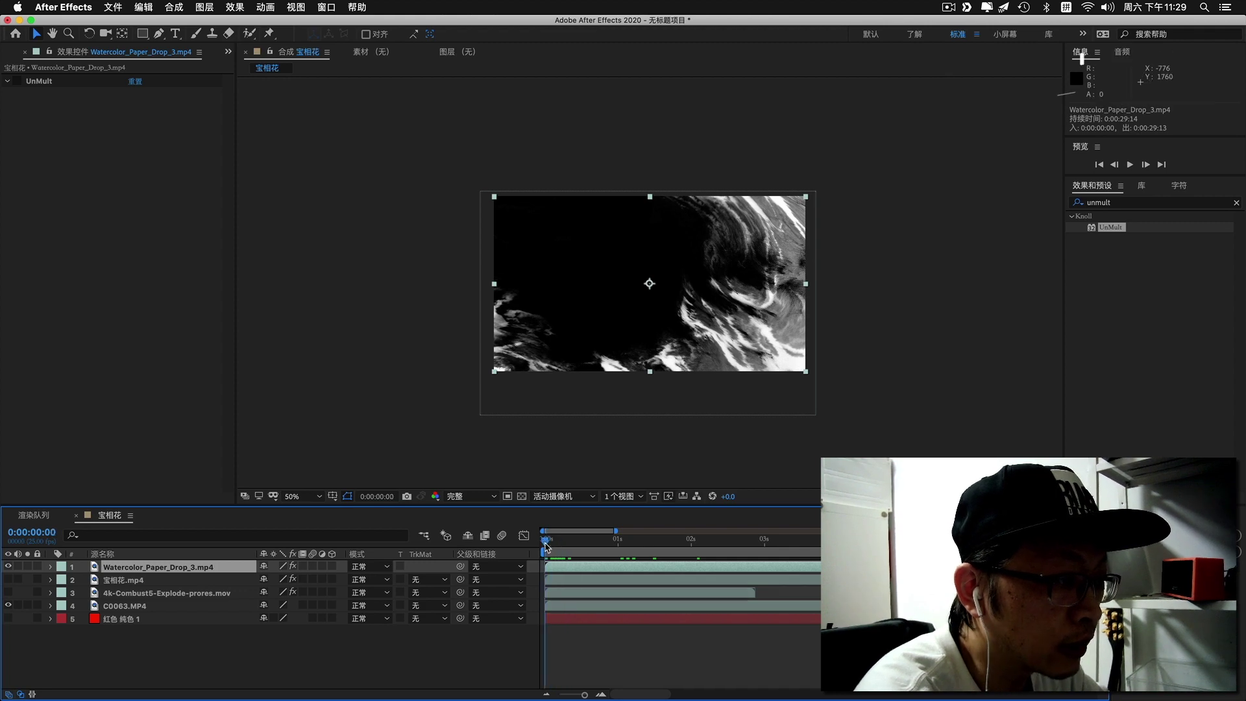
{"action": "key", "text": "space"}
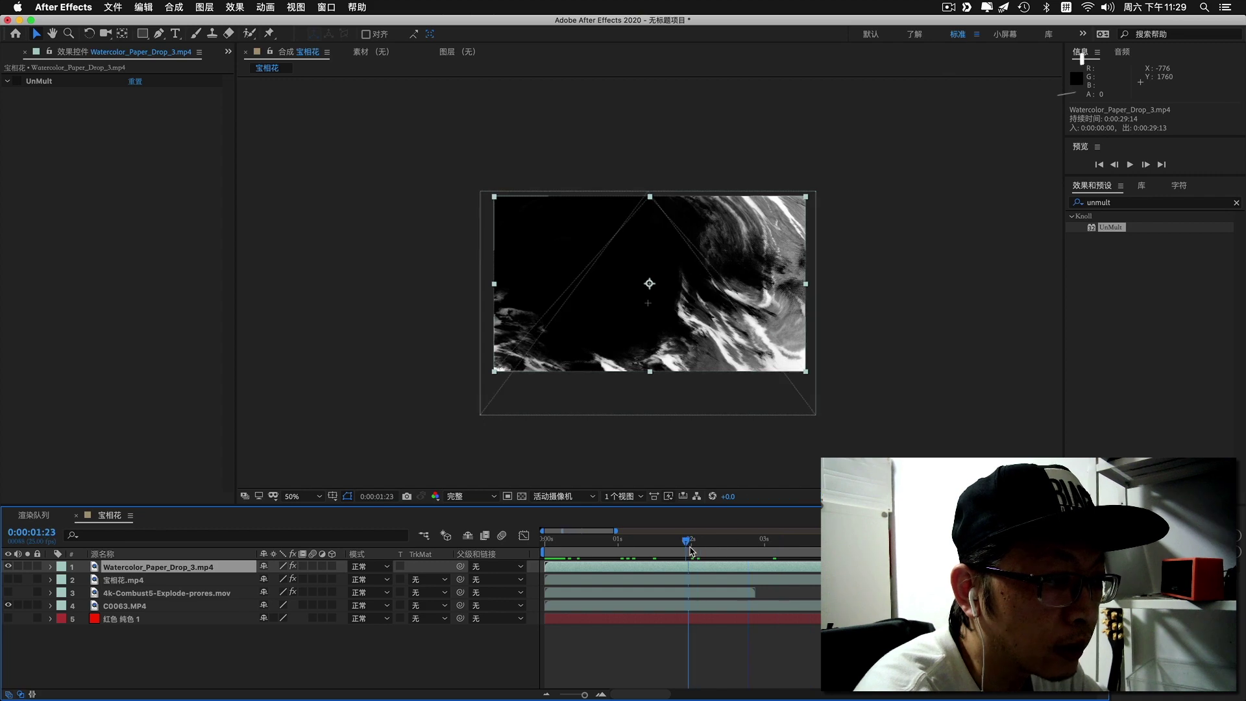
{"action": "key", "text": "space"}
{"action": "key", "text": "Page_Up"}
{"action": "key", "text": "Page_Up"}
{"action": "key", "text": "Page_Up"}
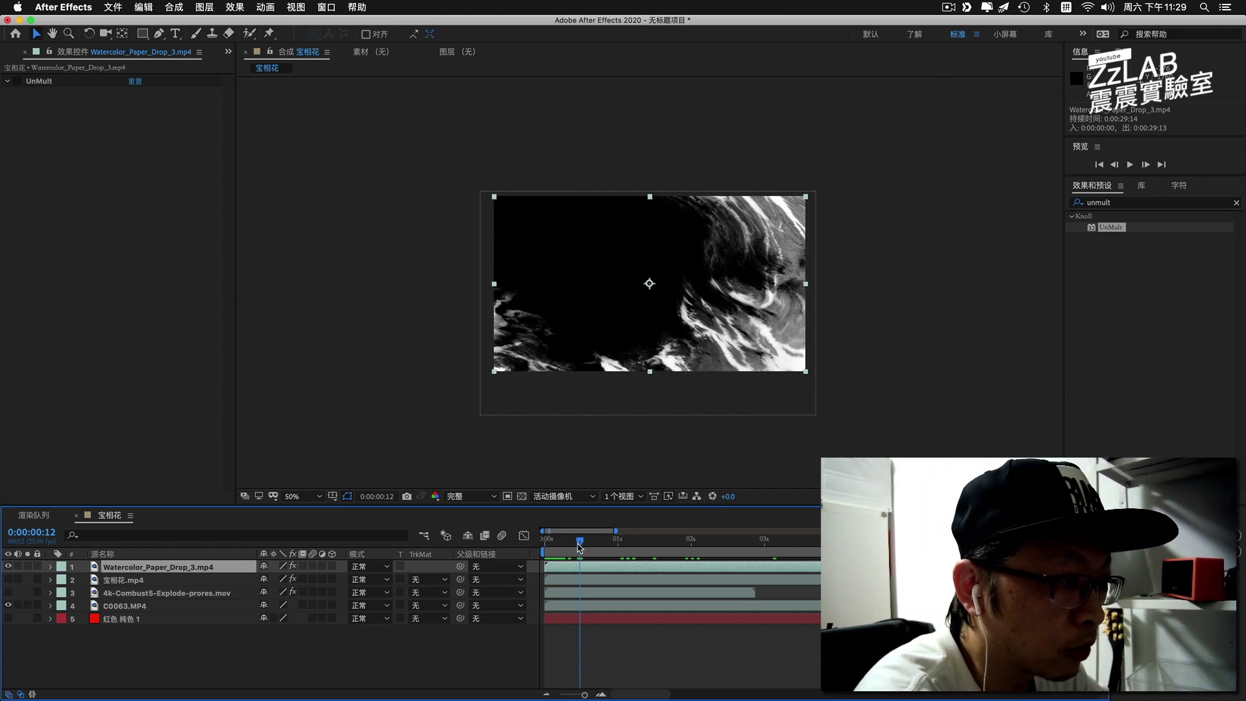
{"action": "key", "text": "space"}
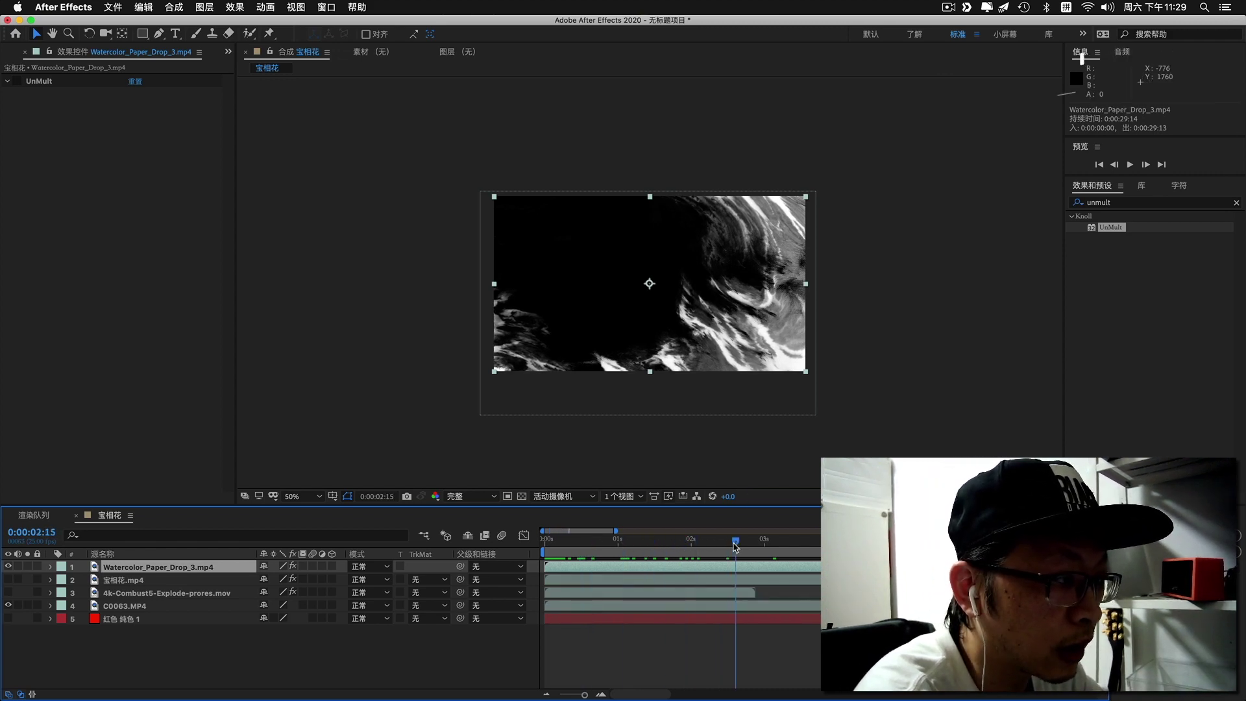
{"action": "key", "text": "space"}
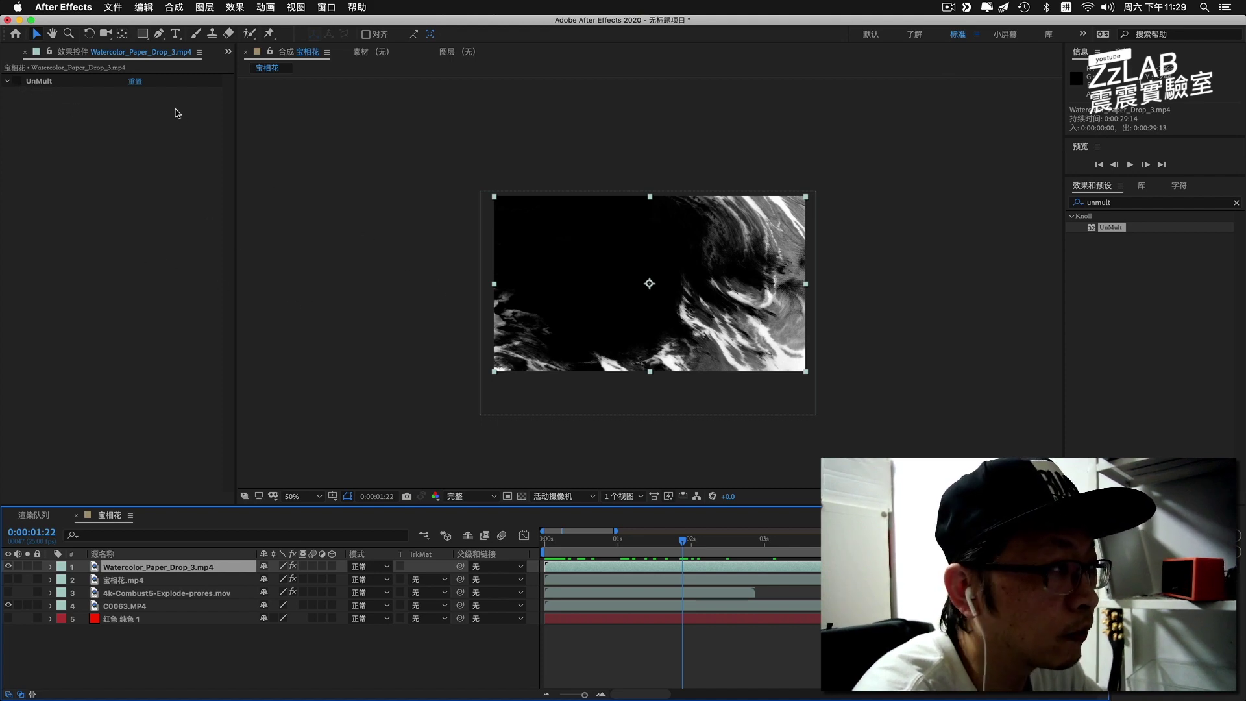
- Enable UnMult on the watercolour layer, check the blend near 0:00:02:16, and add 6.mov on top
{"action": "left_click", "coordinate": [21, 85]}
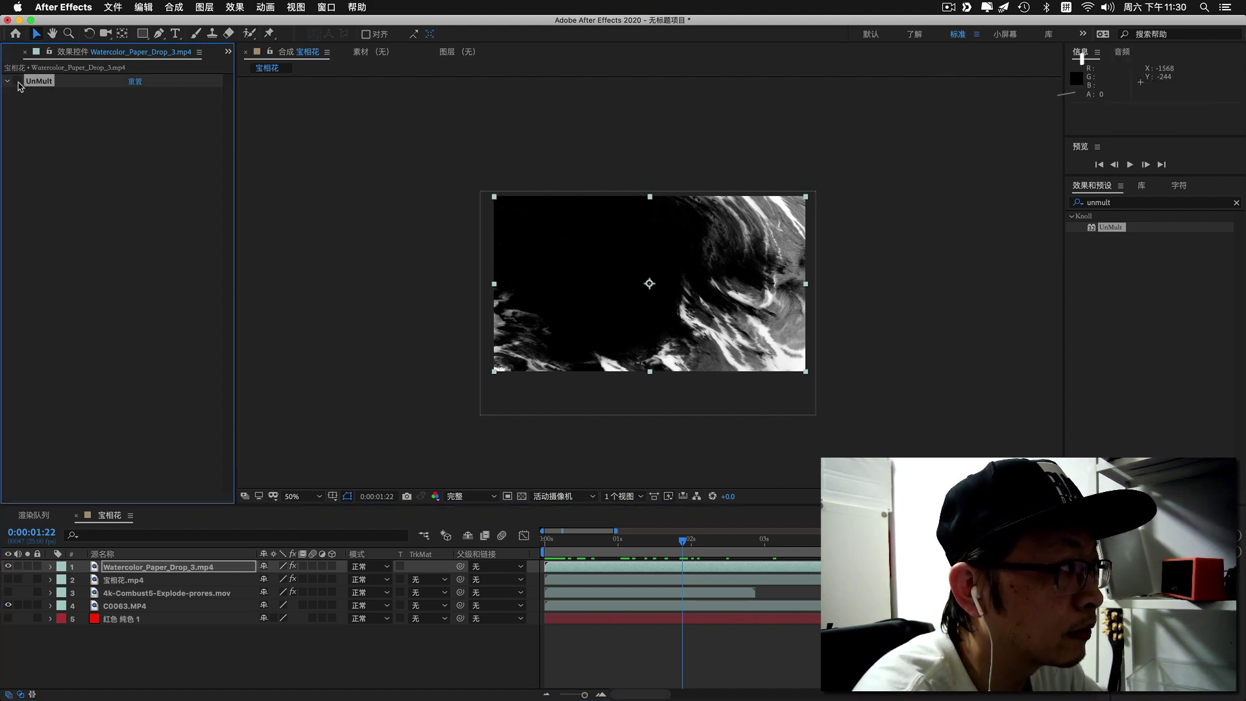
{"action": "left_click", "coordinate": [17, 81]}
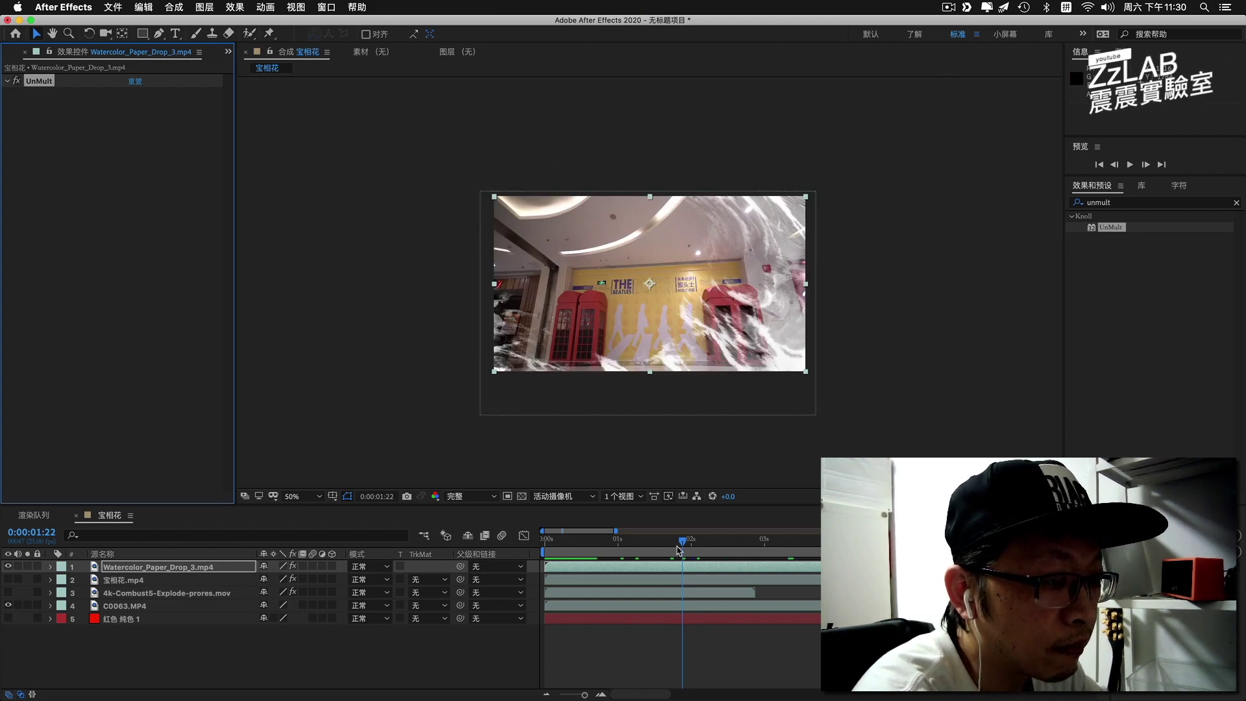
{"action": "left_click_drag", "start_coordinate": [681, 545], "coordinate": [779, 549]}
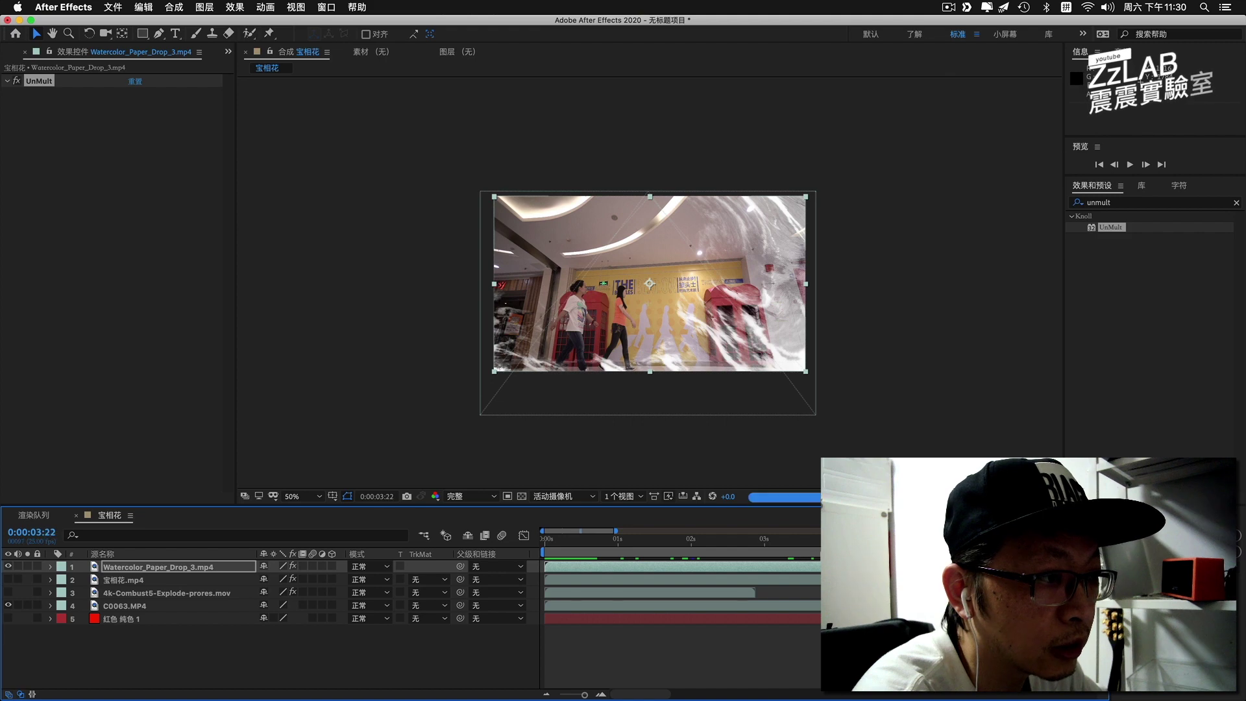
{"action": "left_click", "coordinate": [802, 544]}
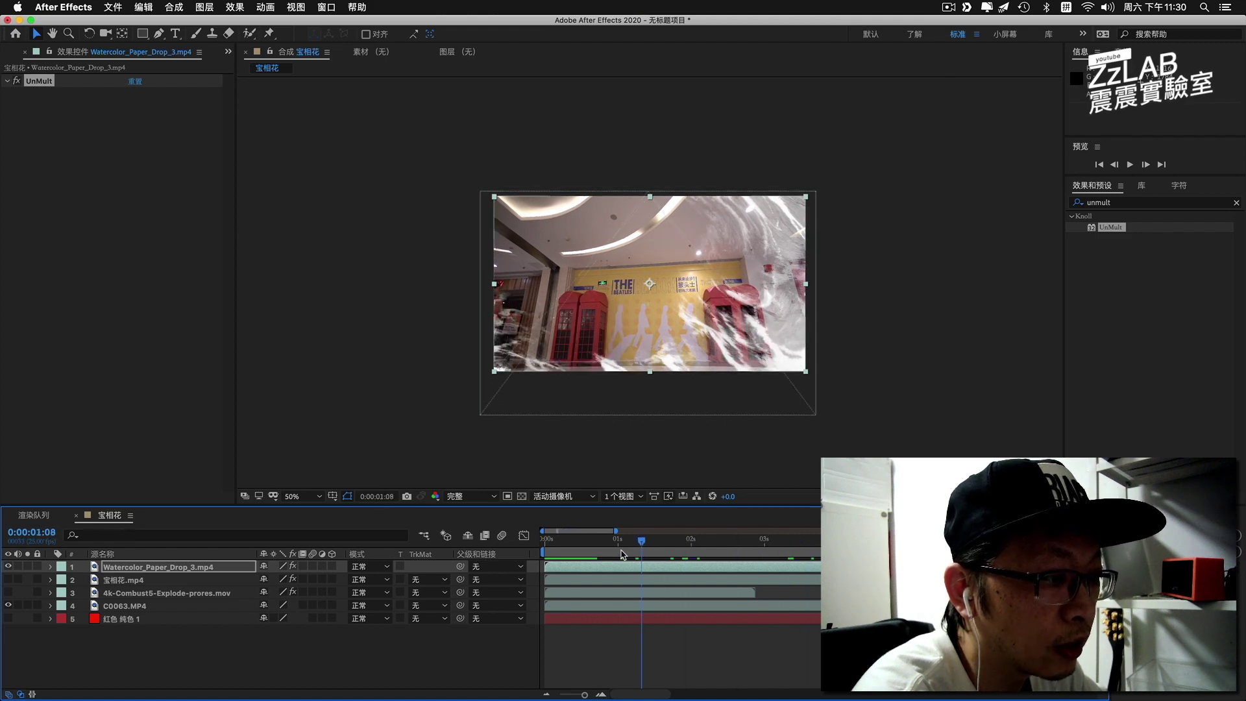
{"action": "left_click_drag", "start_coordinate": [592, 554], "coordinate": [590, 553]}
{"action": "left_click_drag", "start_coordinate": [666, 547], "coordinate": [788, 541]}
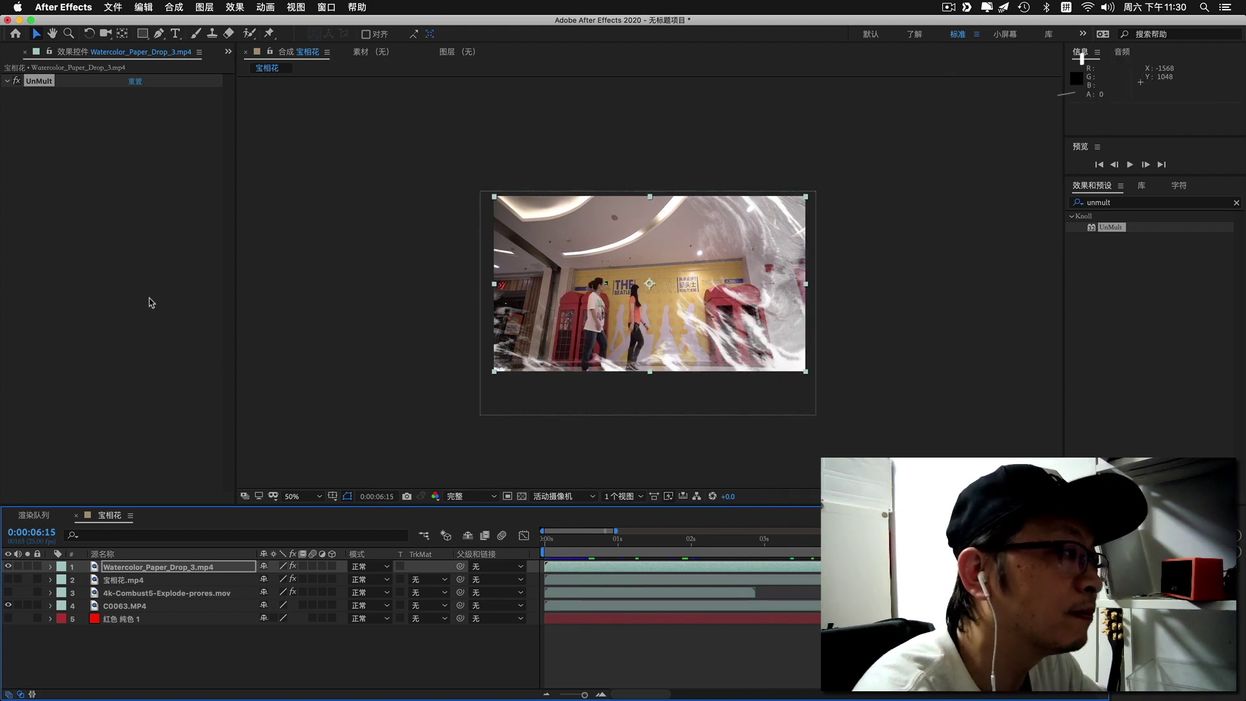
{"action": "left_click_drag", "start_coordinate": [3, 86], "coordinate": [497, 530]}
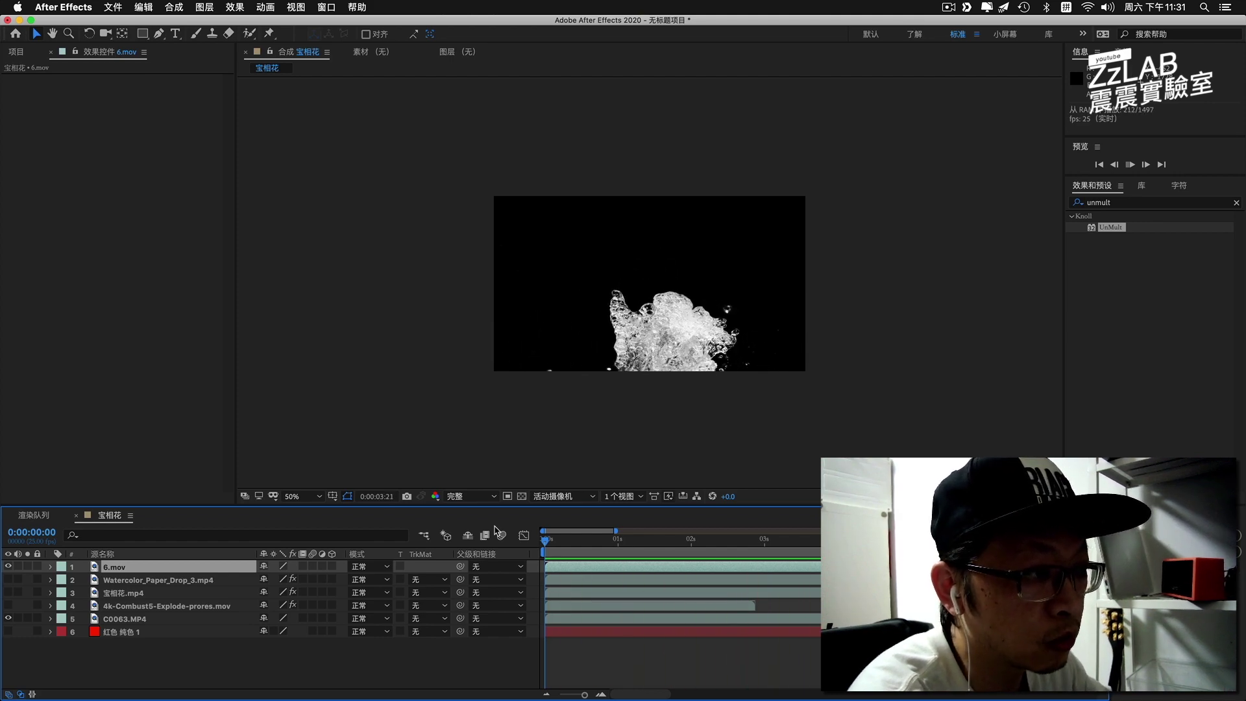
- Apply UnMult to the 6.mov splash at 0:00:00:20, preview the composite, then switch to Chrome
{"action": "key", "text": "space"}
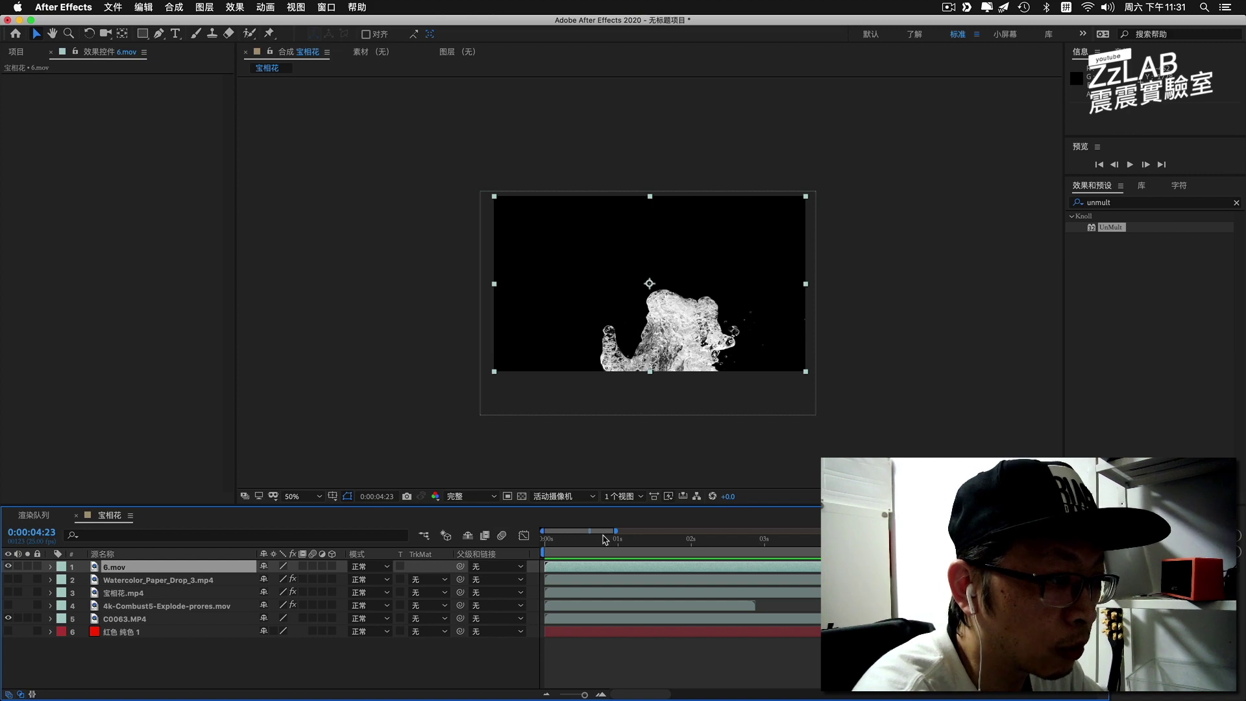
{"action": "left_click", "coordinate": [603, 541]}
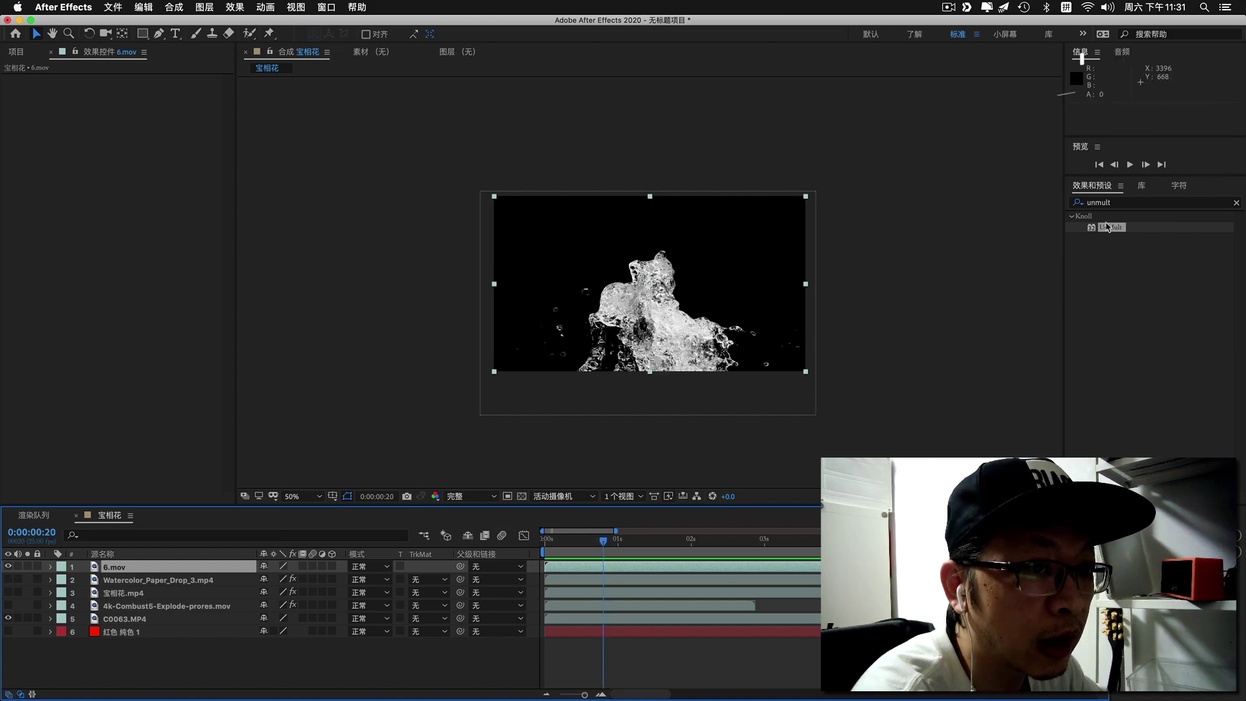
{"action": "left_click_drag", "start_coordinate": [1108, 234], "coordinate": [733, 281]}
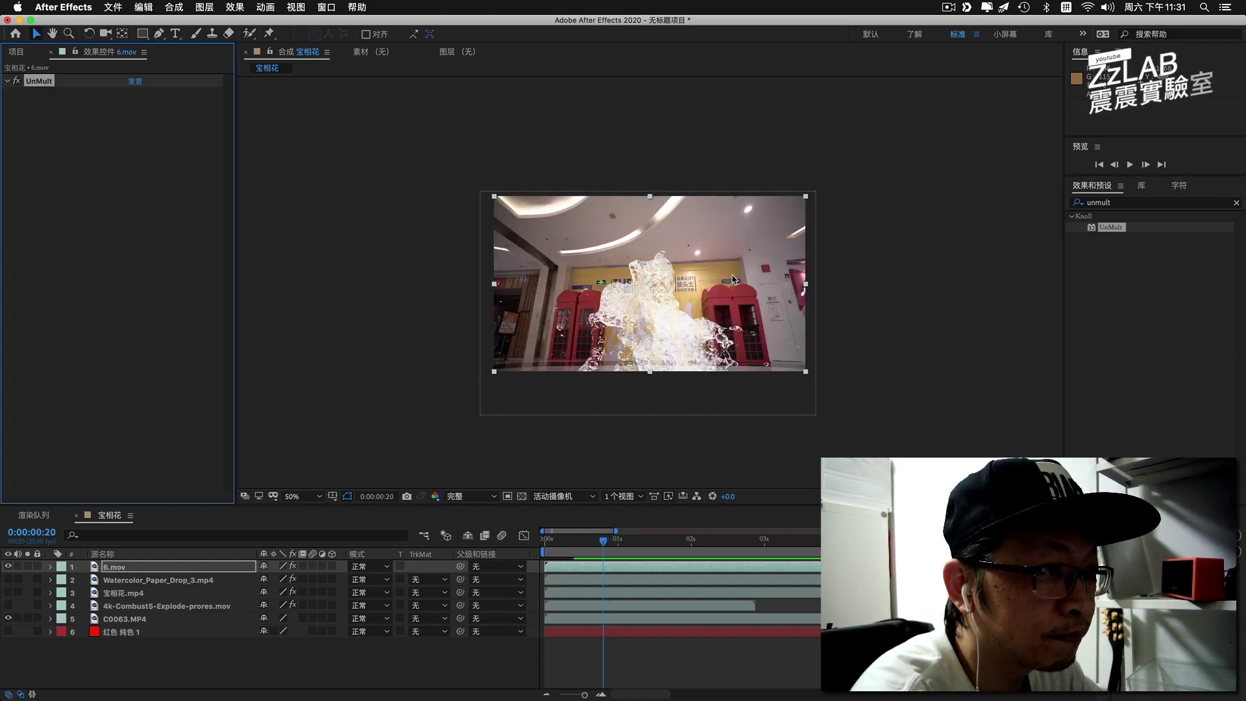
{"action": "key", "text": "space"}
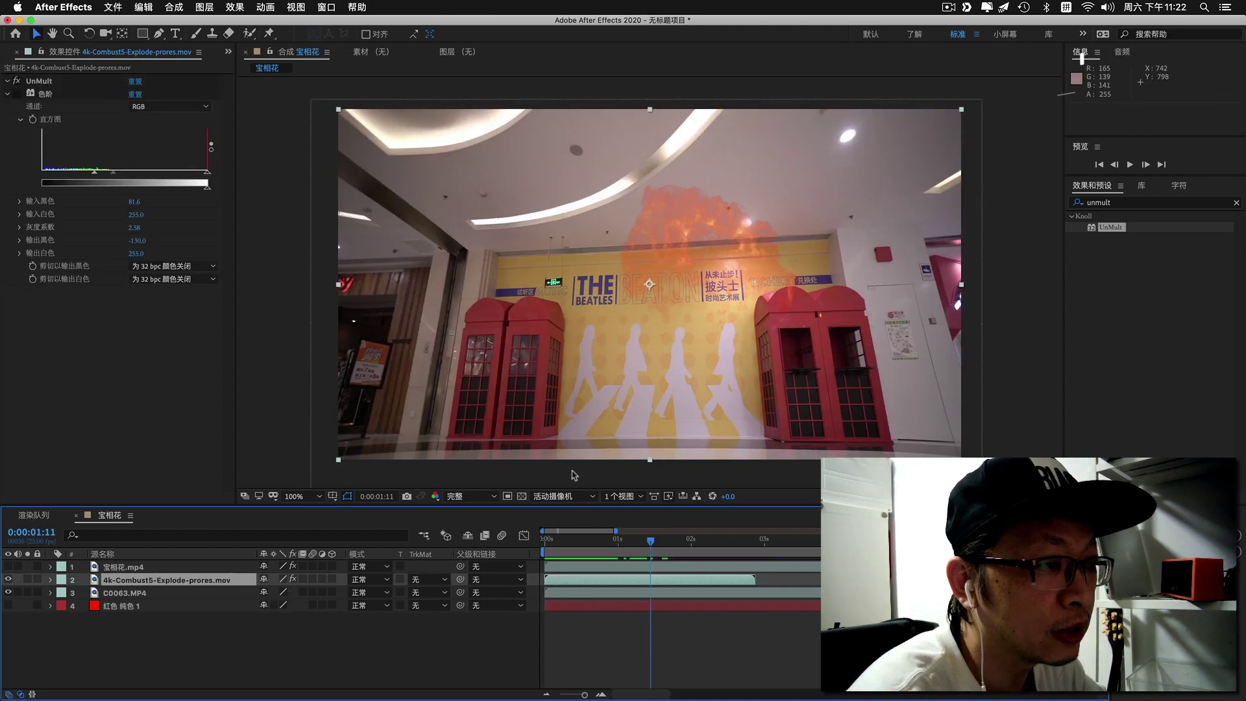
{"action": "mouse_move", "coordinate": [477, 698]}
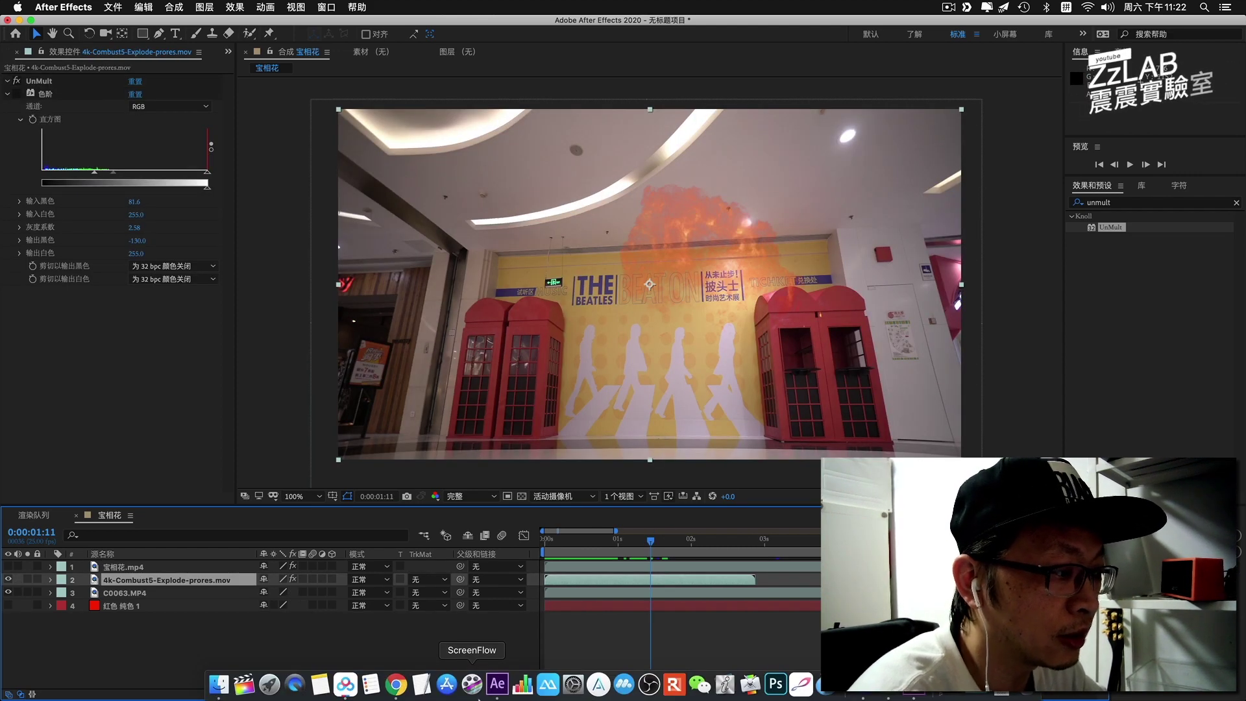
{"action": "left_click", "coordinate": [396, 684]}
- Load redgiant.com and run a site search for 'unmult'
{"action": "left_click", "coordinate": [221, 55]}
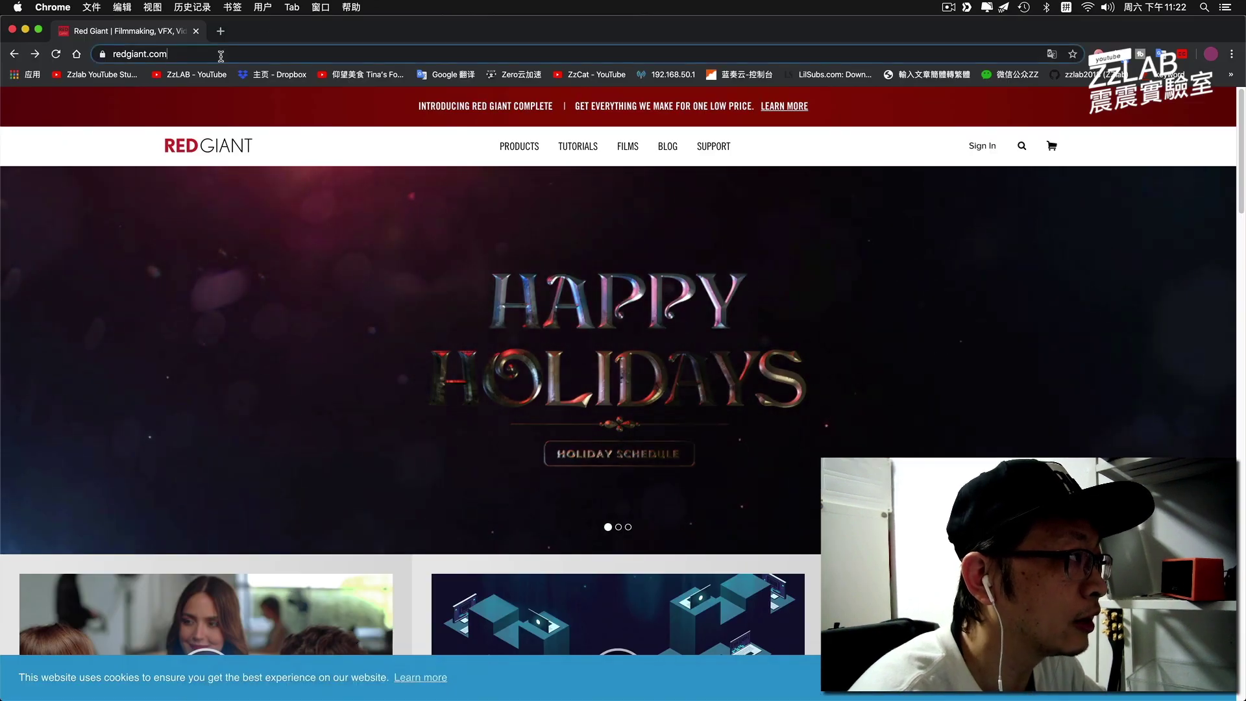
{"action": "left_click", "coordinate": [220, 56]}
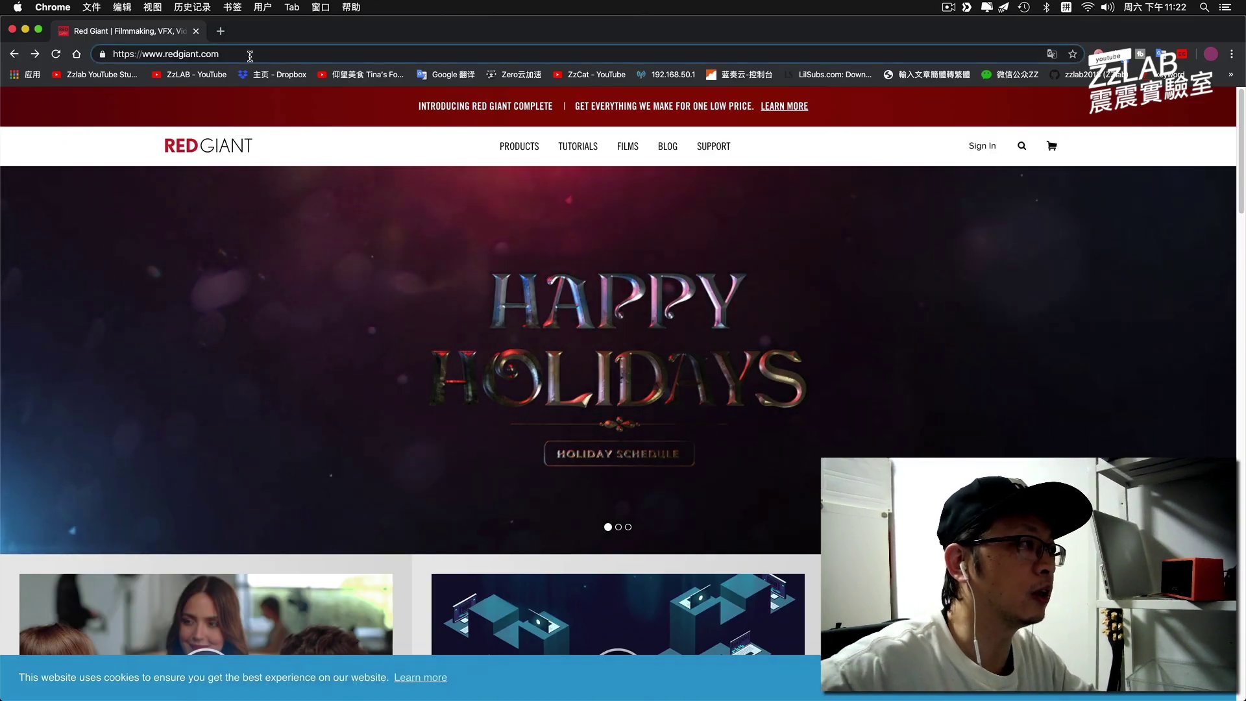
{"action": "key", "text": "BackSpace"}
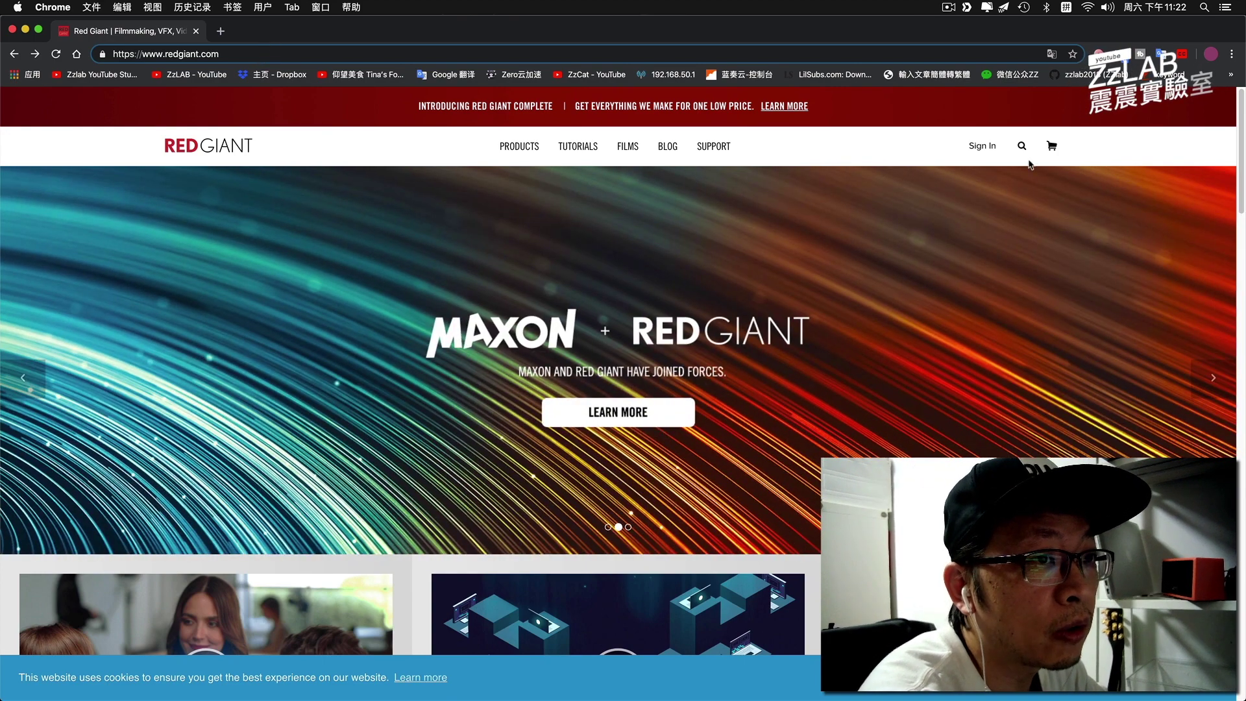
{"action": "left_click", "coordinate": [1022, 146]}
{"action": "type", "text": "unmult"}
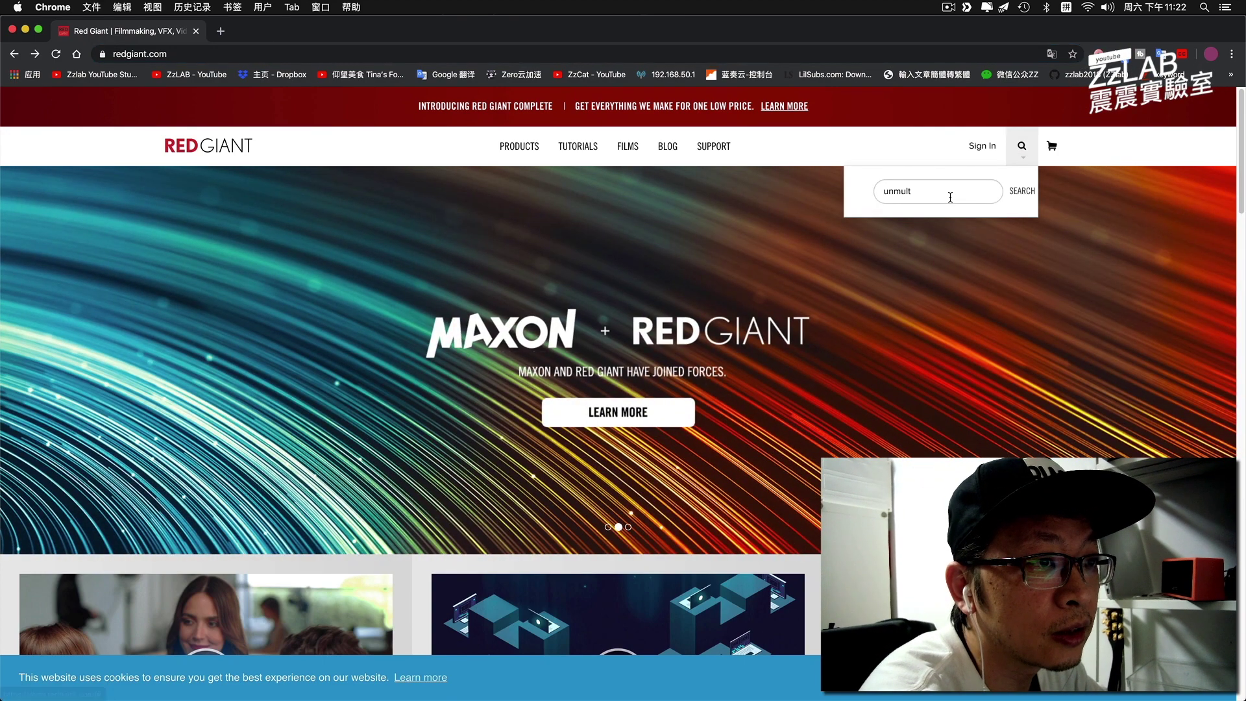
{"action": "left_click", "coordinate": [951, 197]}
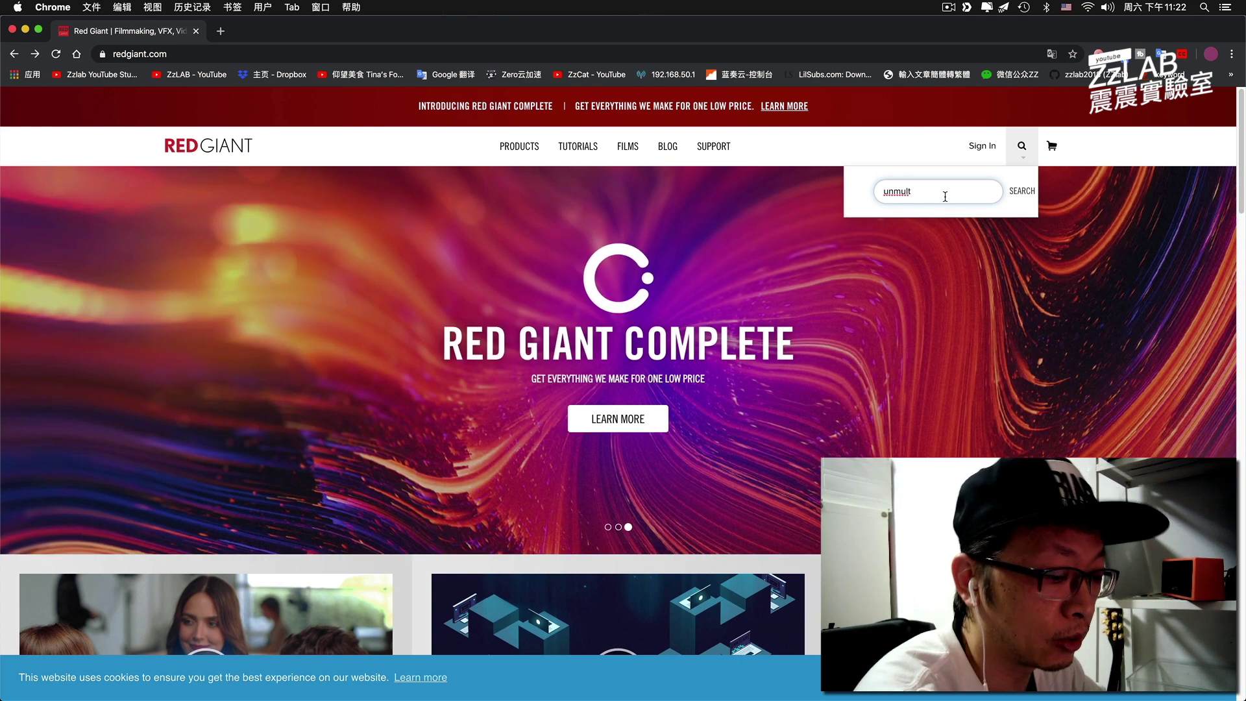
{"action": "left_click", "coordinate": [1021, 193]}
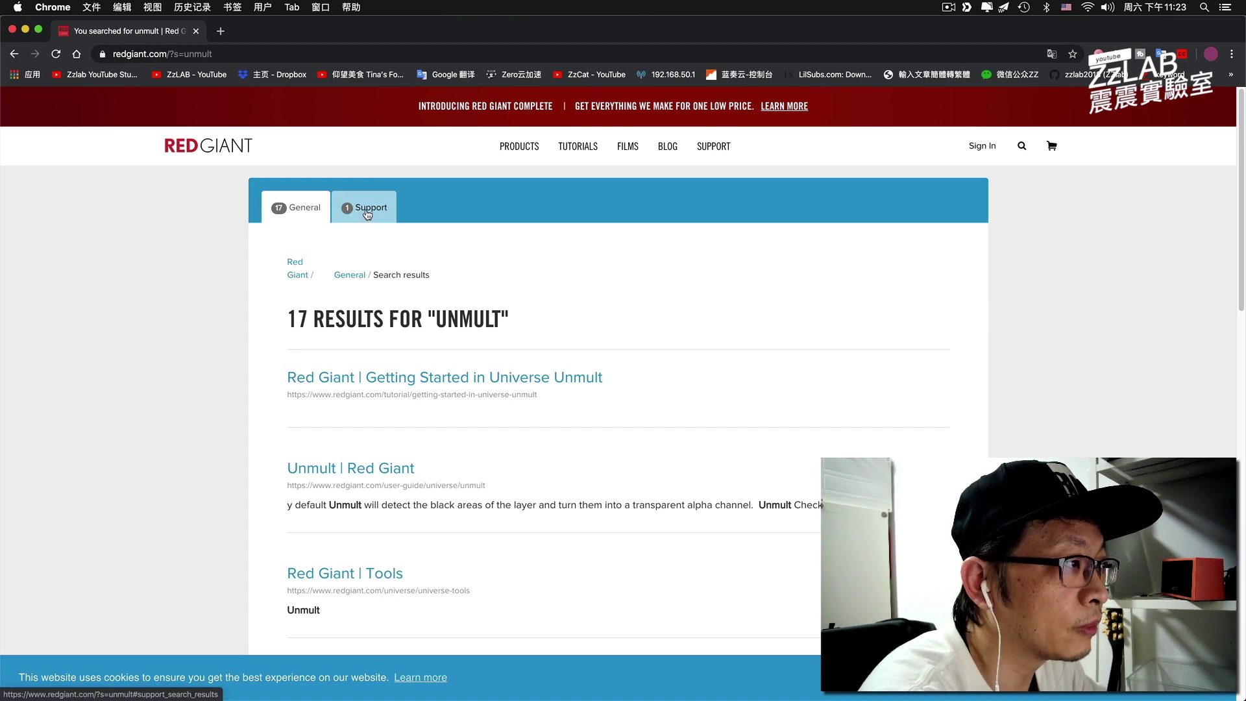
- Filter the results to Support and open the 'Where can I get Unmult?' article
{"action": "left_click", "coordinate": [367, 211]}
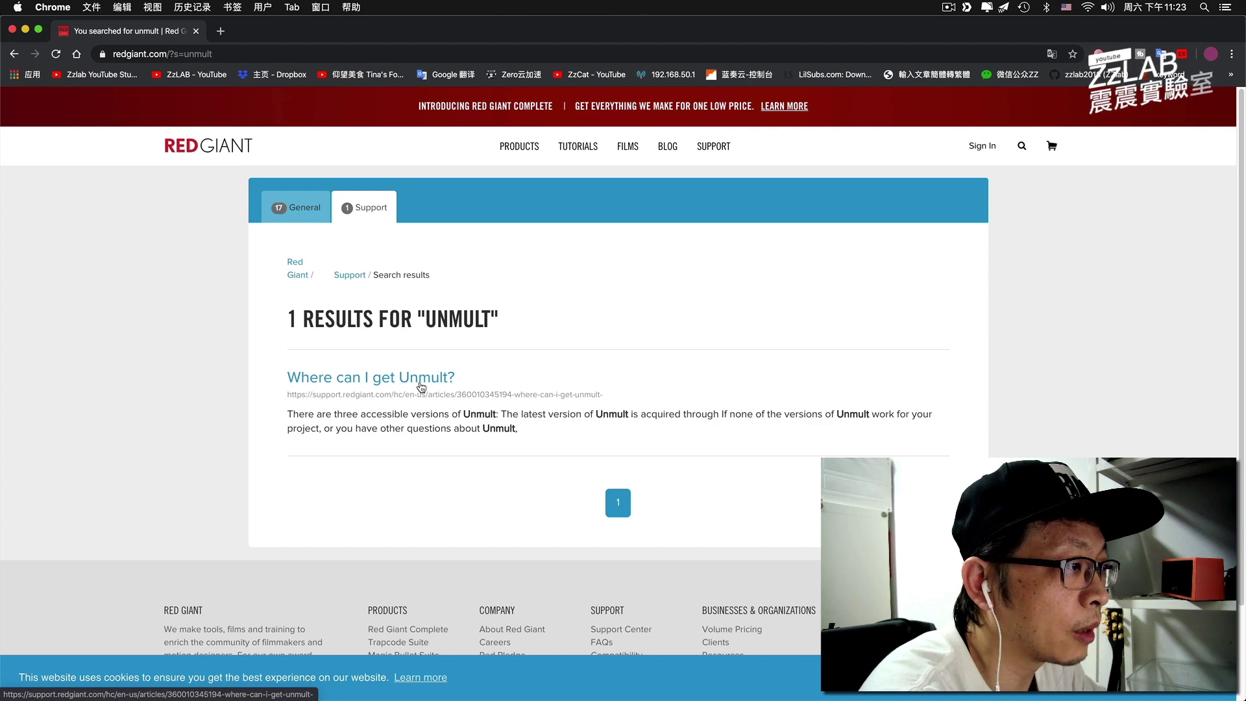
{"action": "left_click", "coordinate": [426, 383]}
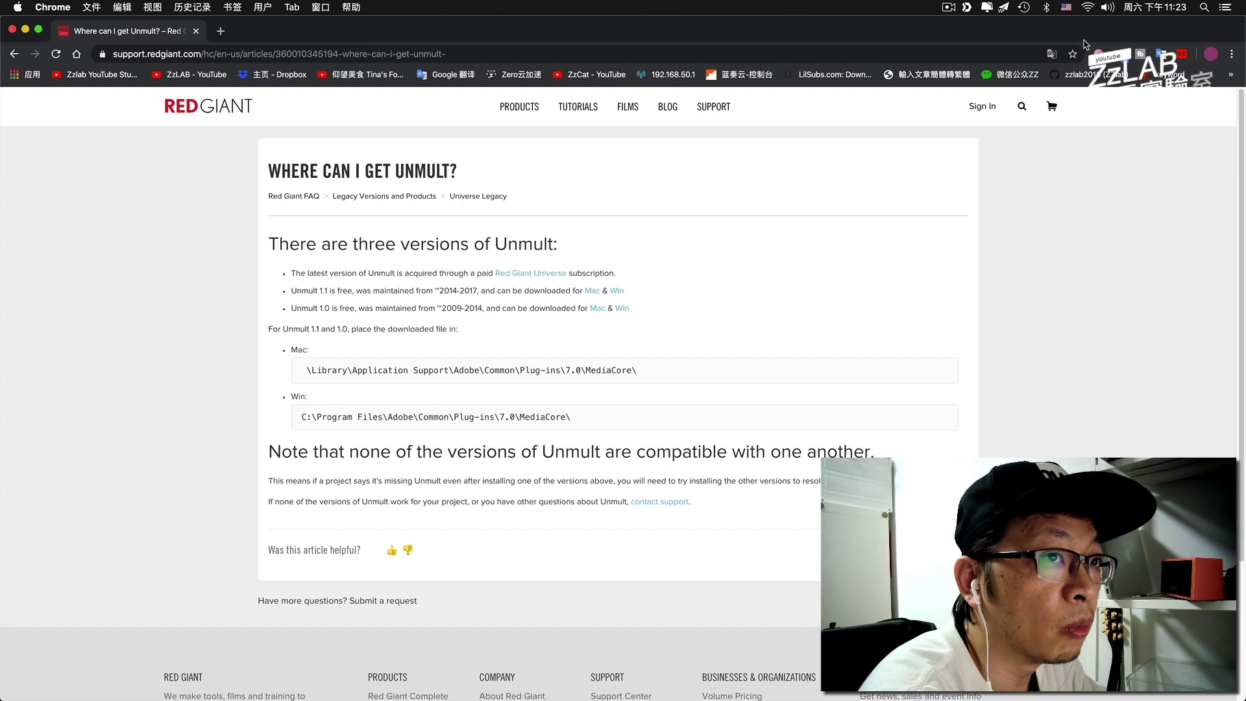
- Translate the article into Chinese and download the free Mac Unmult 1.1 zip
{"action": "left_click", "coordinate": [1051, 54]}
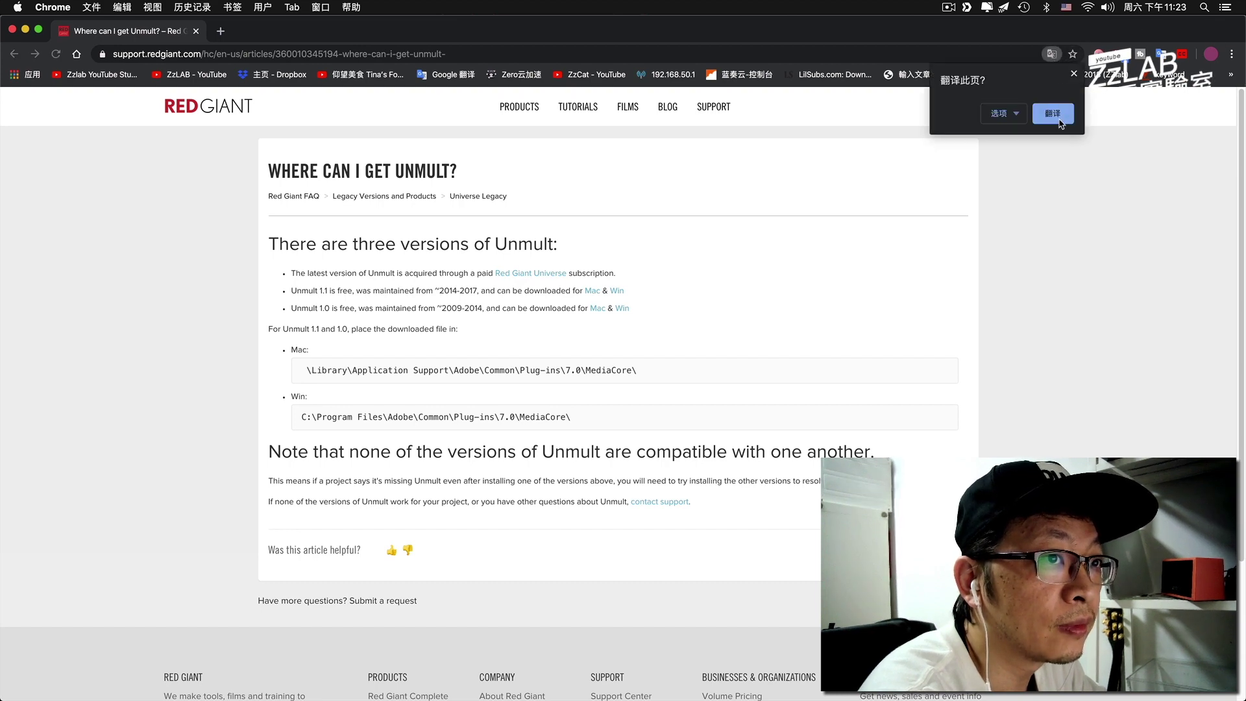
{"action": "left_click", "coordinate": [1058, 118]}
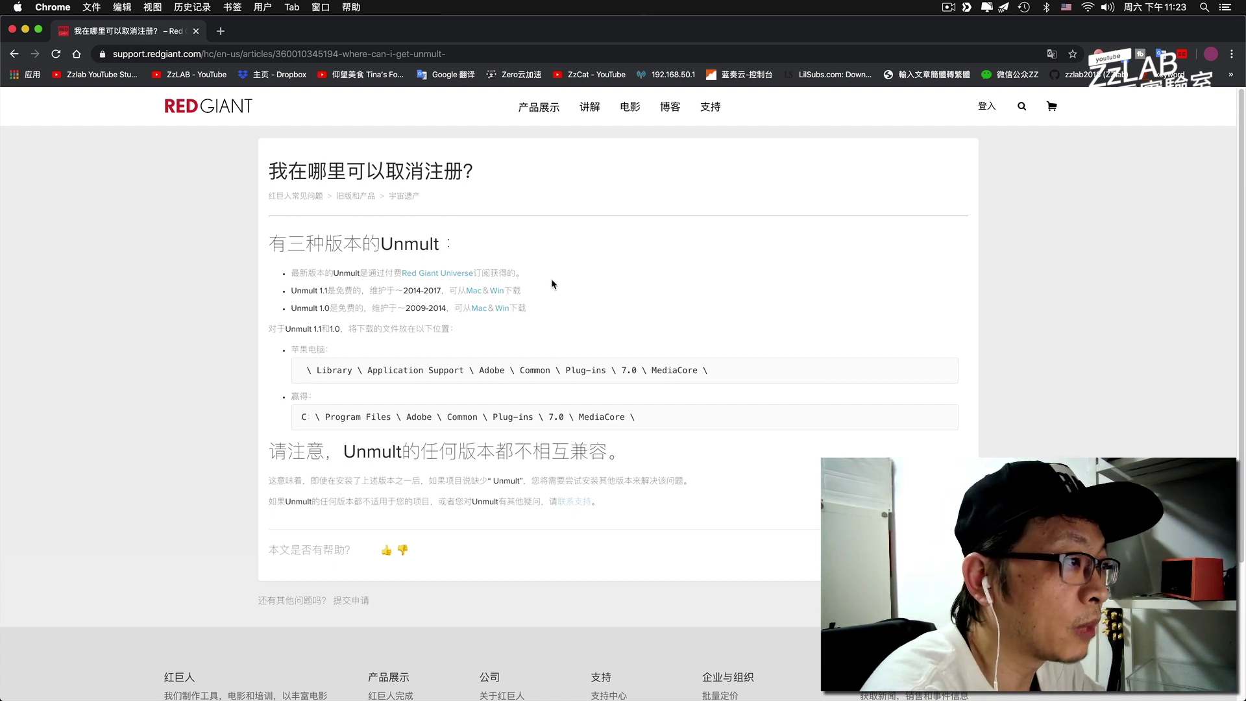
{"action": "left_click", "coordinate": [473, 290]}
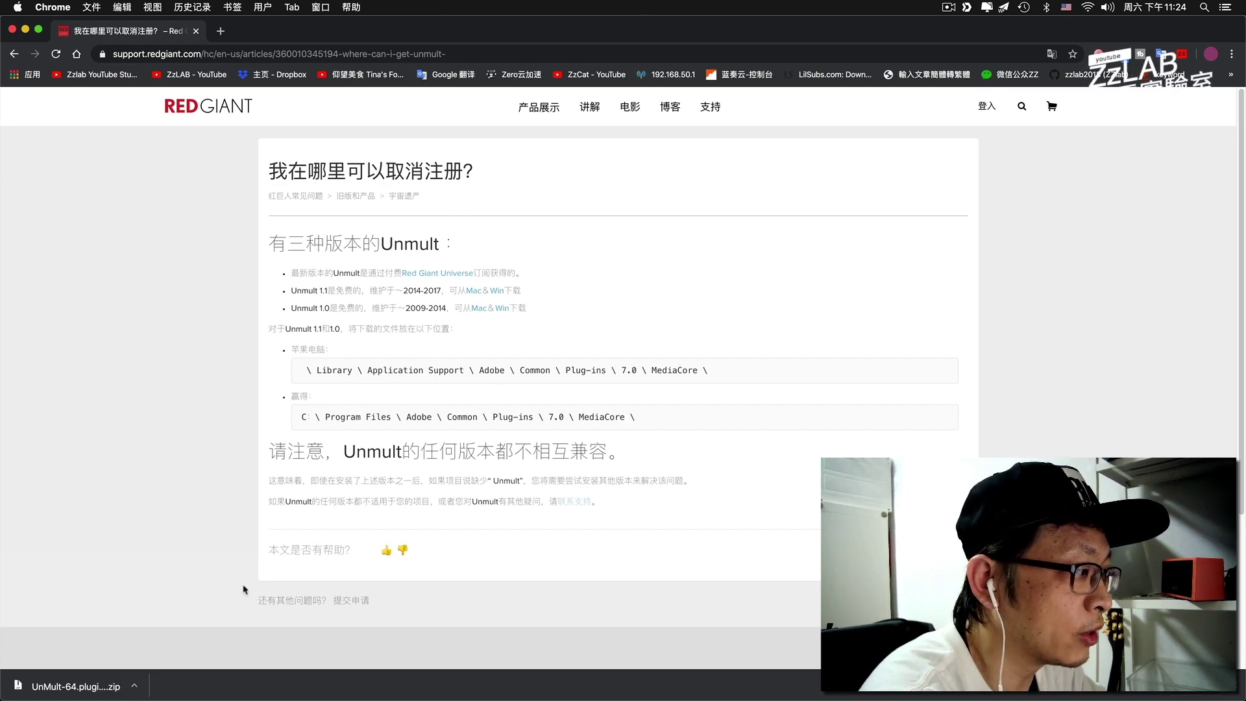
{"action": "mouse_move", "coordinate": [155, 689]}
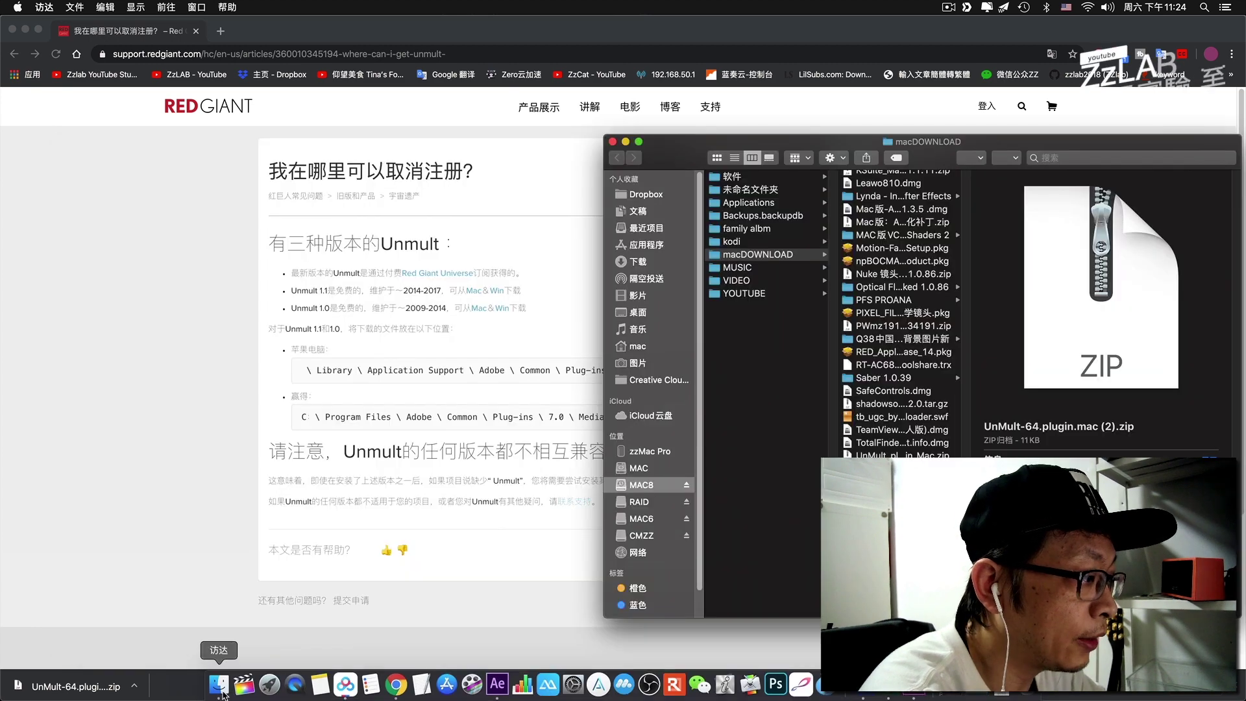
- Close the extra Finder windows, arrange Application Support and macDOWNLOAD, and use column view
{"action": "left_click", "coordinate": [220, 688]}
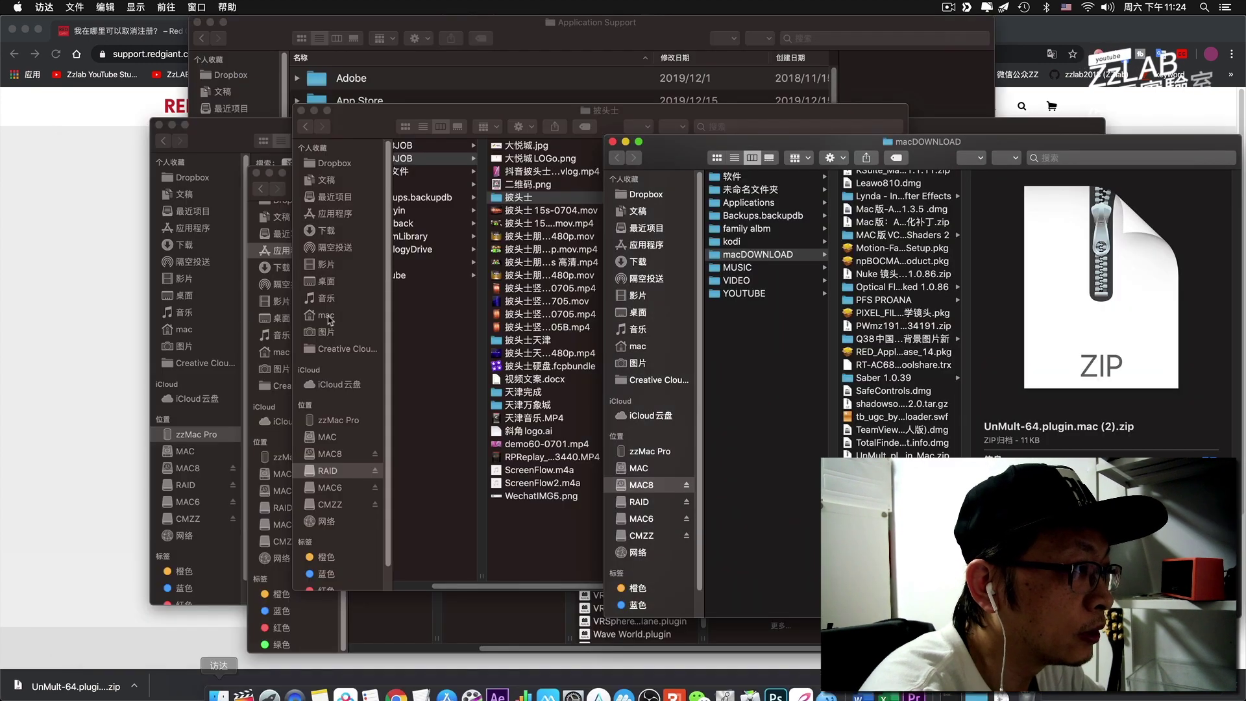
{"action": "key", "text": "super+w"}
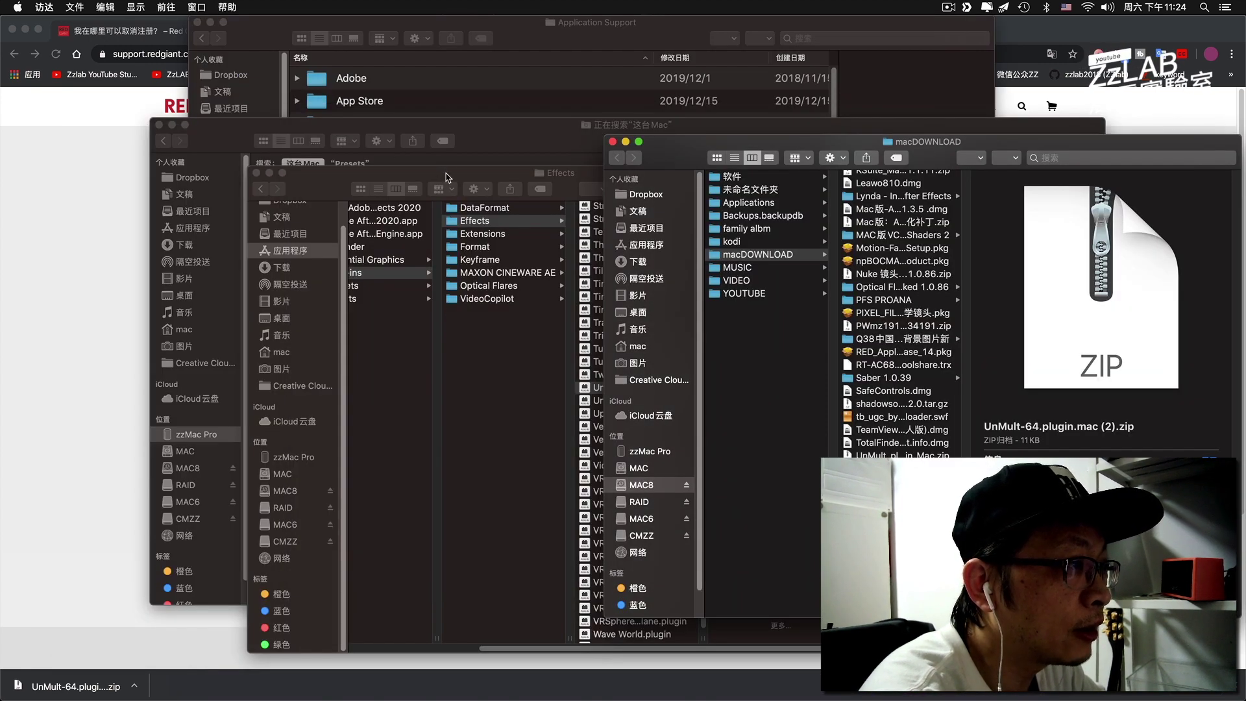
{"action": "key", "text": "super+w"}
{"action": "key", "text": "super+w"}
{"action": "mouse_move", "coordinate": [438, 32]}
{"action": "left_mouse_down"}
{"action": "mouse_move", "coordinate": [634, 244]}
{"action": "mouse_move", "coordinate": [413, 392]}
{"action": "left_mouse_up"}
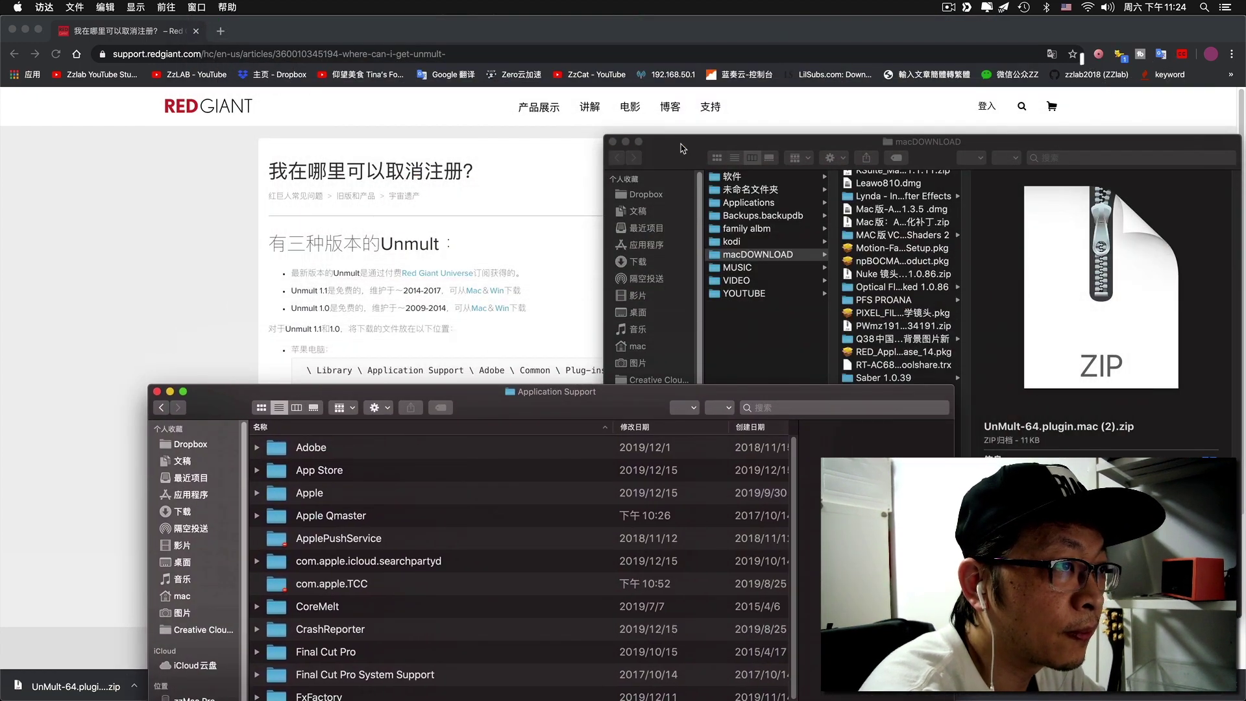
{"action": "left_click_drag", "start_coordinate": [683, 148], "coordinate": [995, 412]}
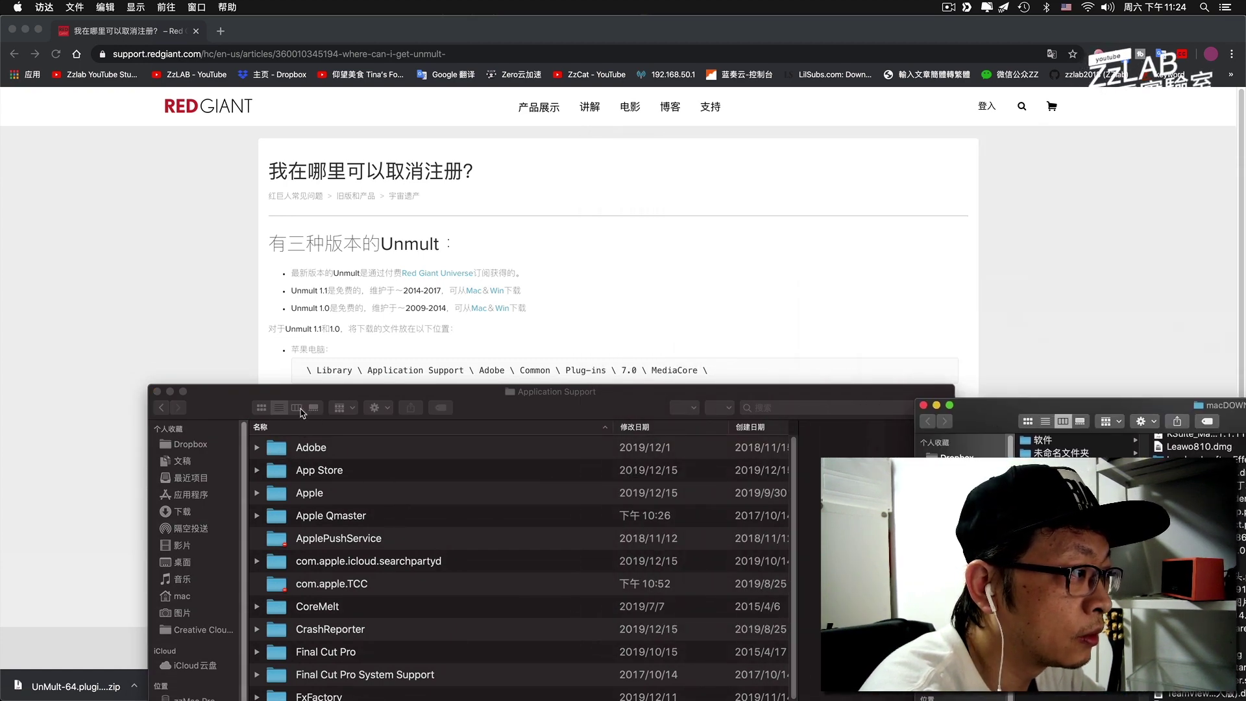
{"action": "left_click", "coordinate": [300, 410]}
{"action": "left_click", "coordinate": [301, 411]}
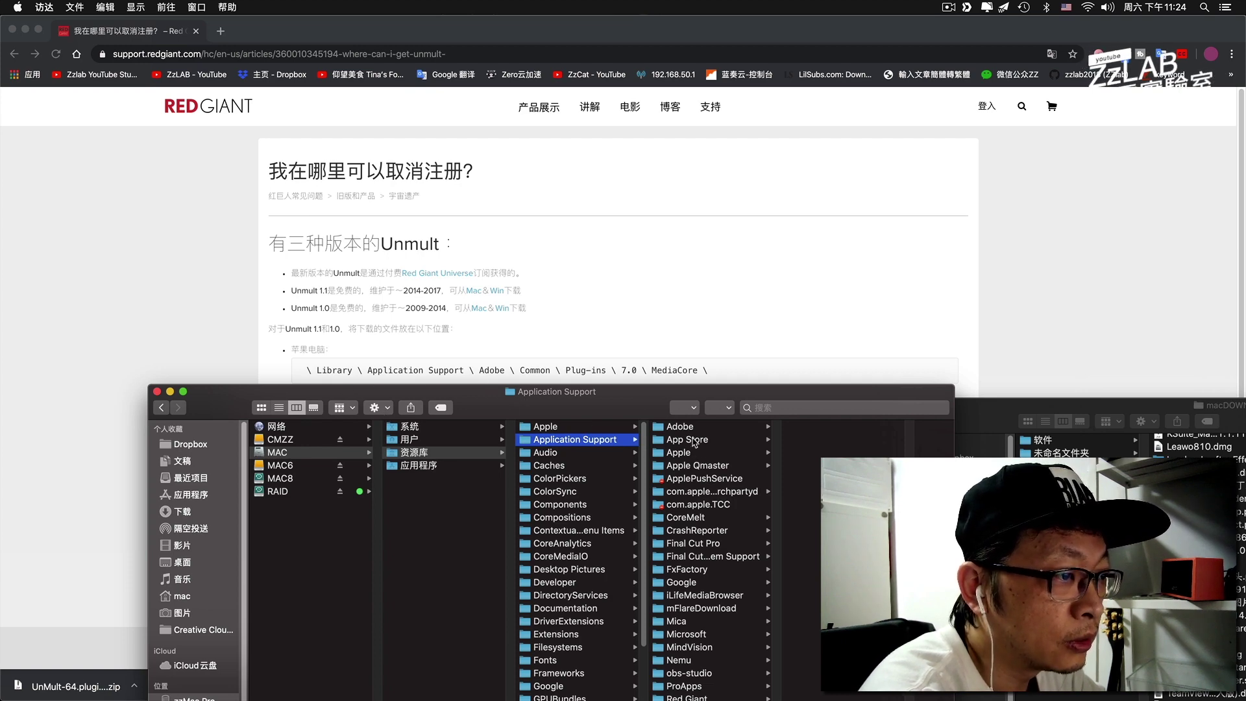
- Navigate to Adobe › Common › Plug-ins › 7.0 › MediaCore and place macDOWNLOAD beside it
{"action": "left_click", "coordinate": [680, 426]}
{"action": "scroll", "coordinate": [844, 558], "scroll_direction": "down", "scroll_amount": 2}
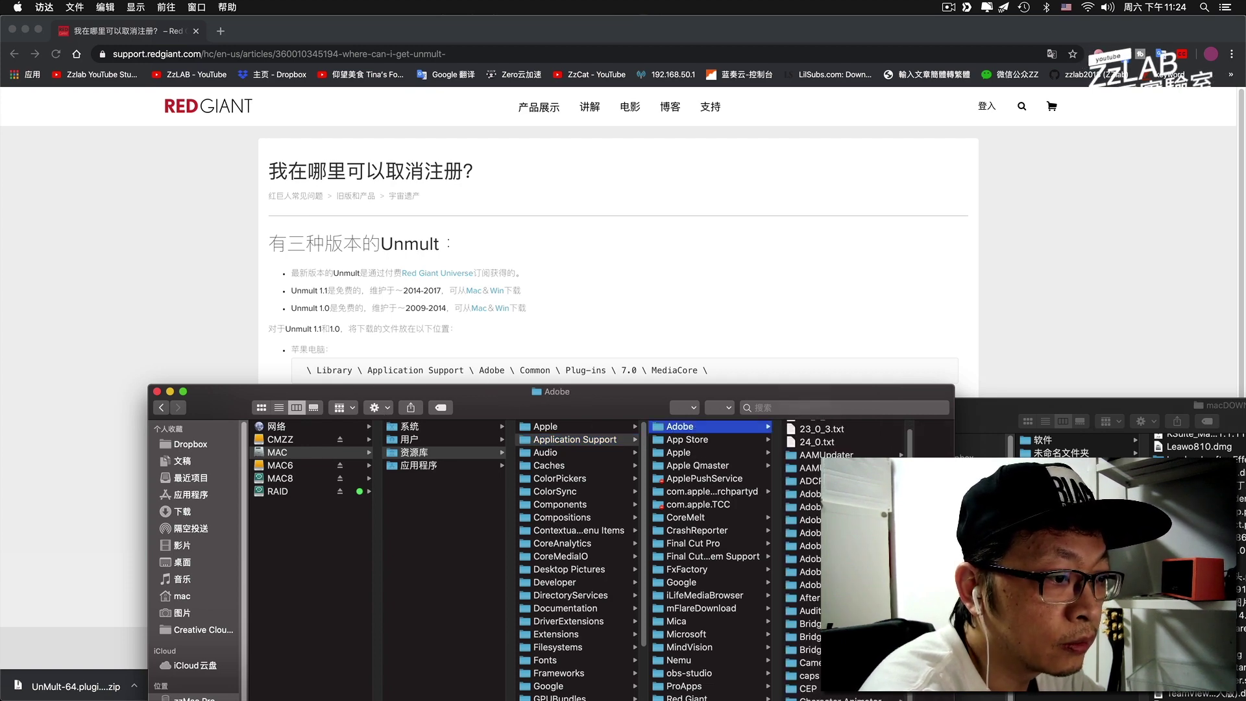
{"action": "scroll", "coordinate": [844, 561], "scroll_direction": "down", "scroll_amount": 3}
{"action": "scroll", "coordinate": [844, 561], "scroll_direction": "down", "scroll_amount": 2}
{"action": "scroll", "coordinate": [844, 561], "scroll_direction": "down", "scroll_amount": 2}
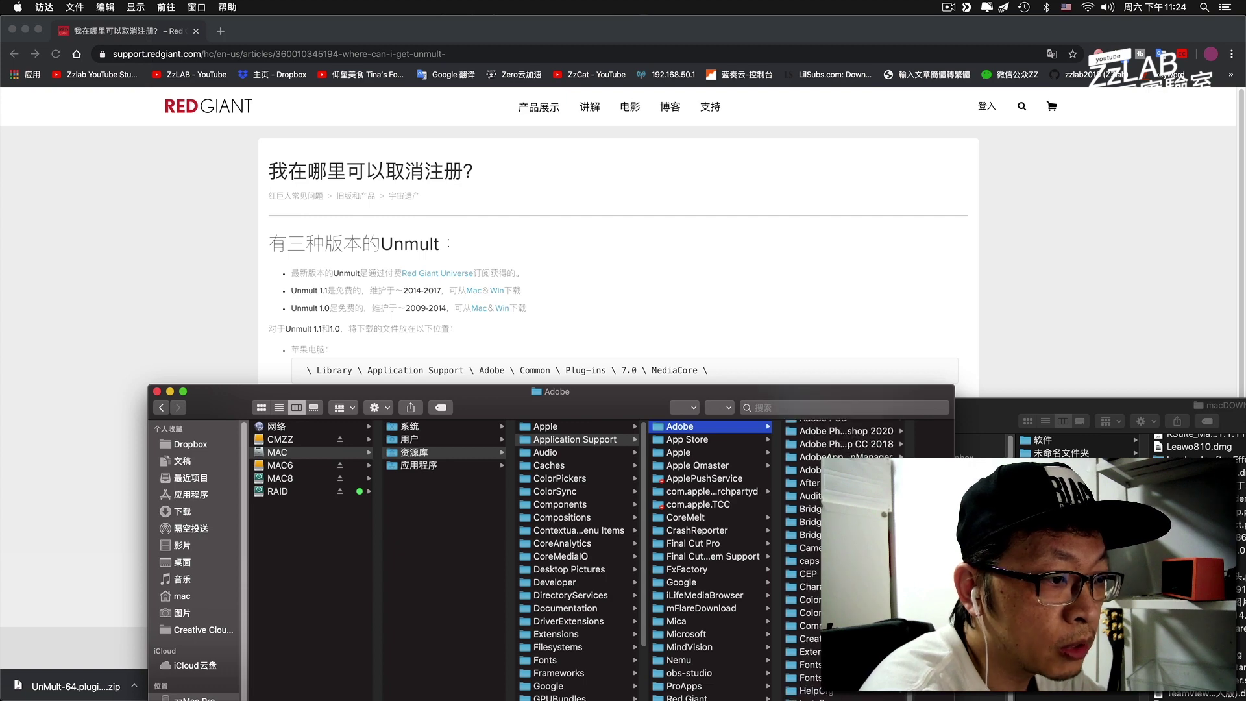
{"action": "scroll", "coordinate": [843, 562], "scroll_direction": "down", "scroll_amount": 2}
{"action": "scroll", "coordinate": [805, 558], "scroll_direction": "down", "scroll_amount": 1}
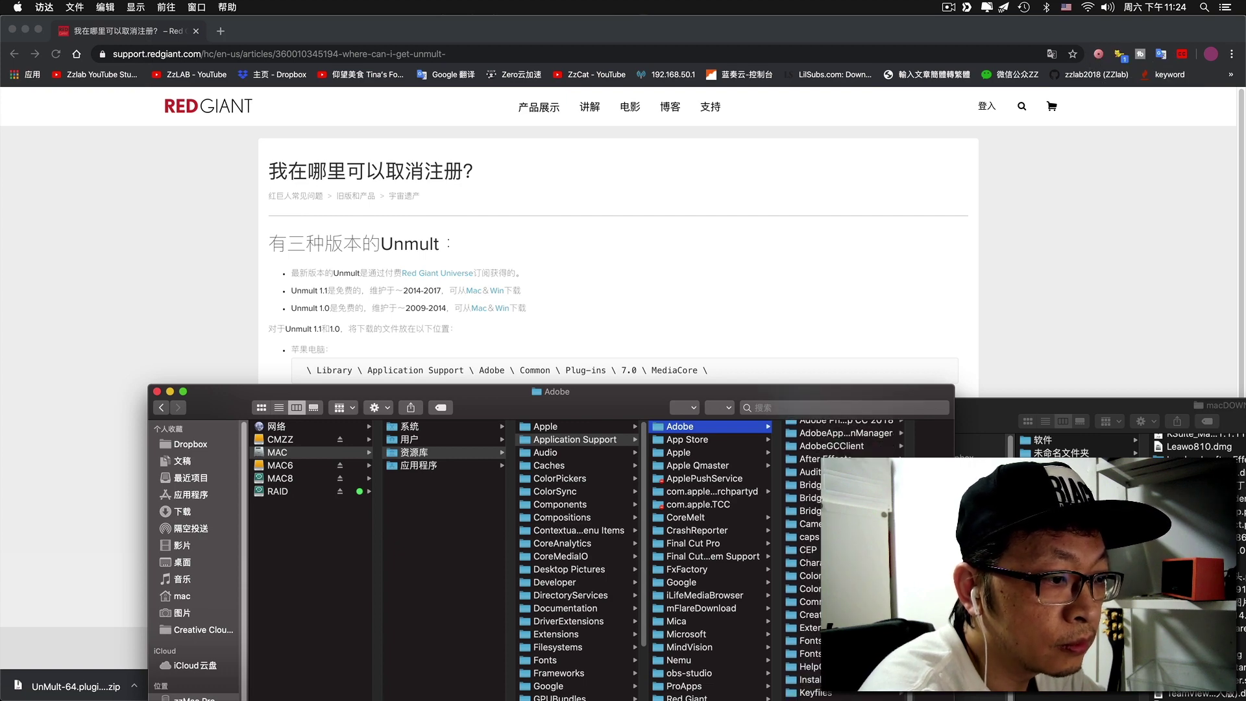
{"action": "left_click", "coordinate": [809, 603]}
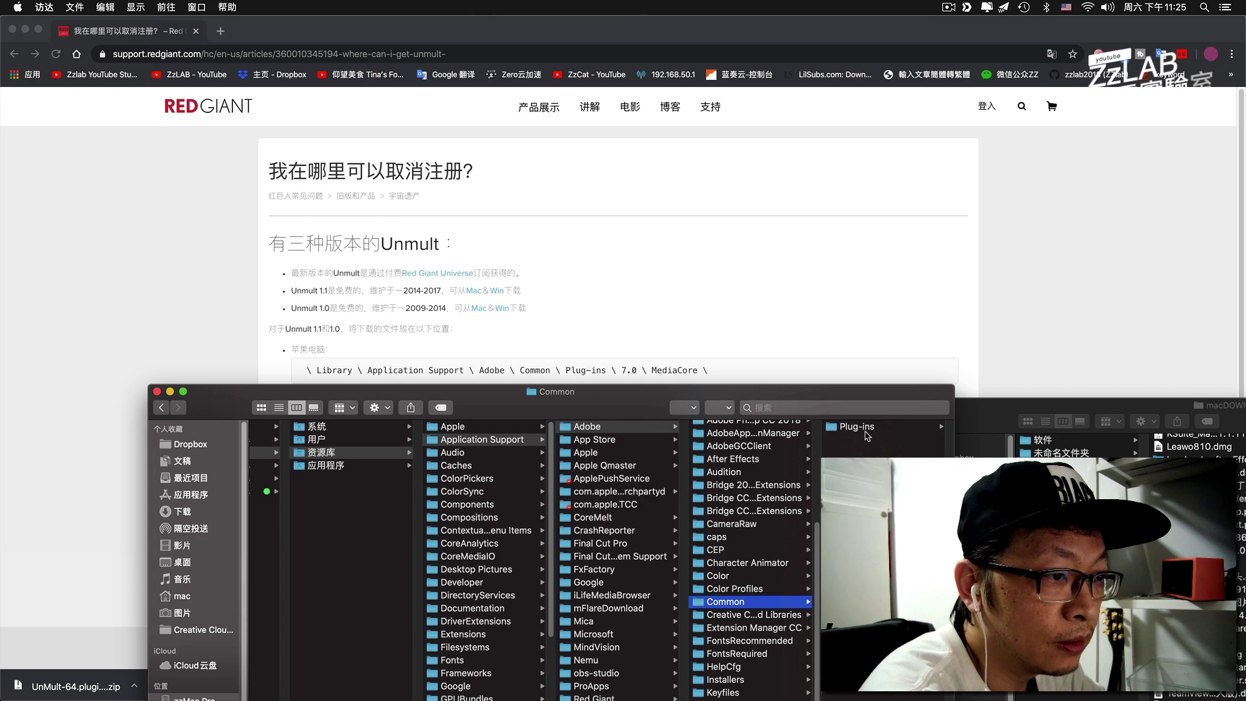
{"action": "left_click", "coordinate": [866, 431]}
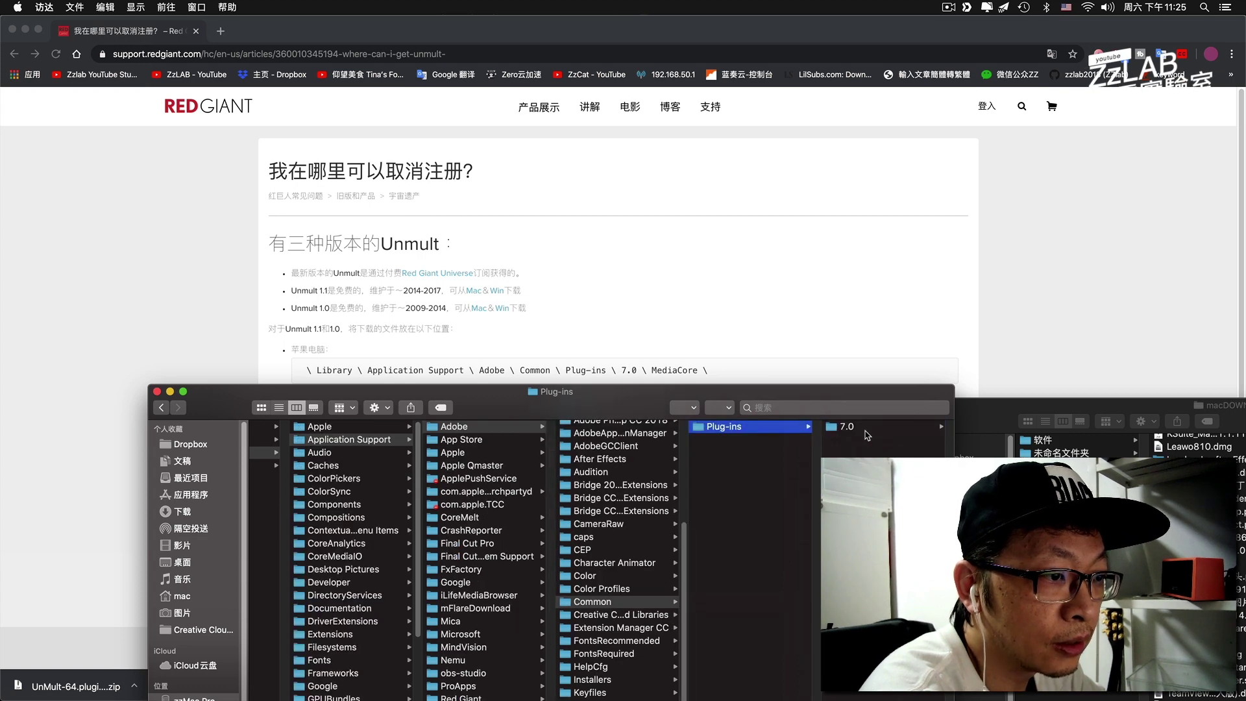
{"action": "left_click", "coordinate": [865, 431]}
{"action": "left_click", "coordinate": [866, 431]}
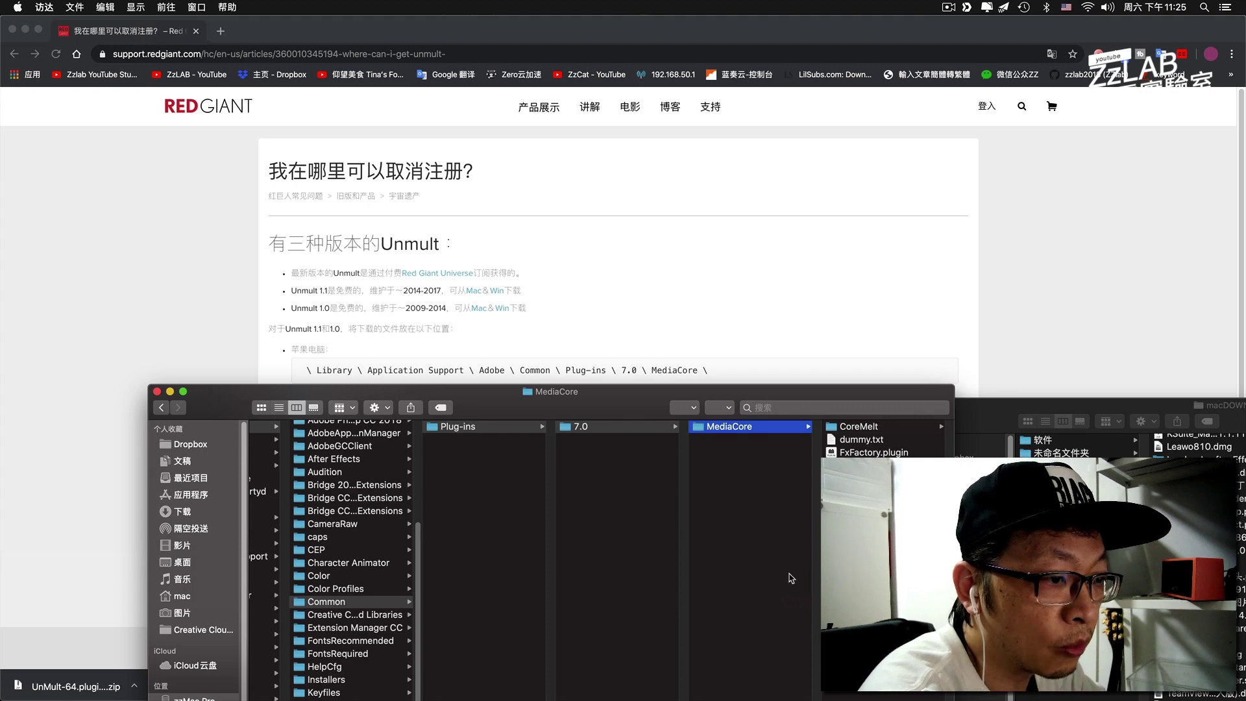
{"action": "mouse_move", "coordinate": [253, 696]}
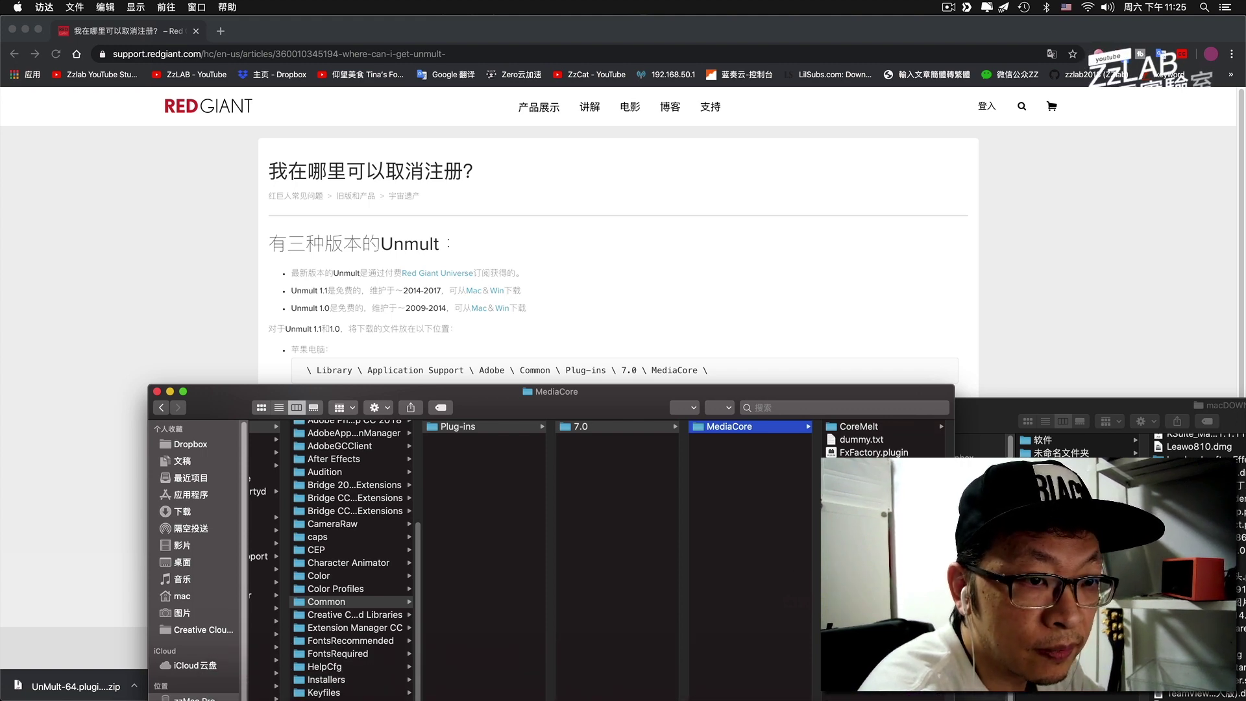
{"action": "left_click_drag", "start_coordinate": [1119, 409], "coordinate": [229, 359]}
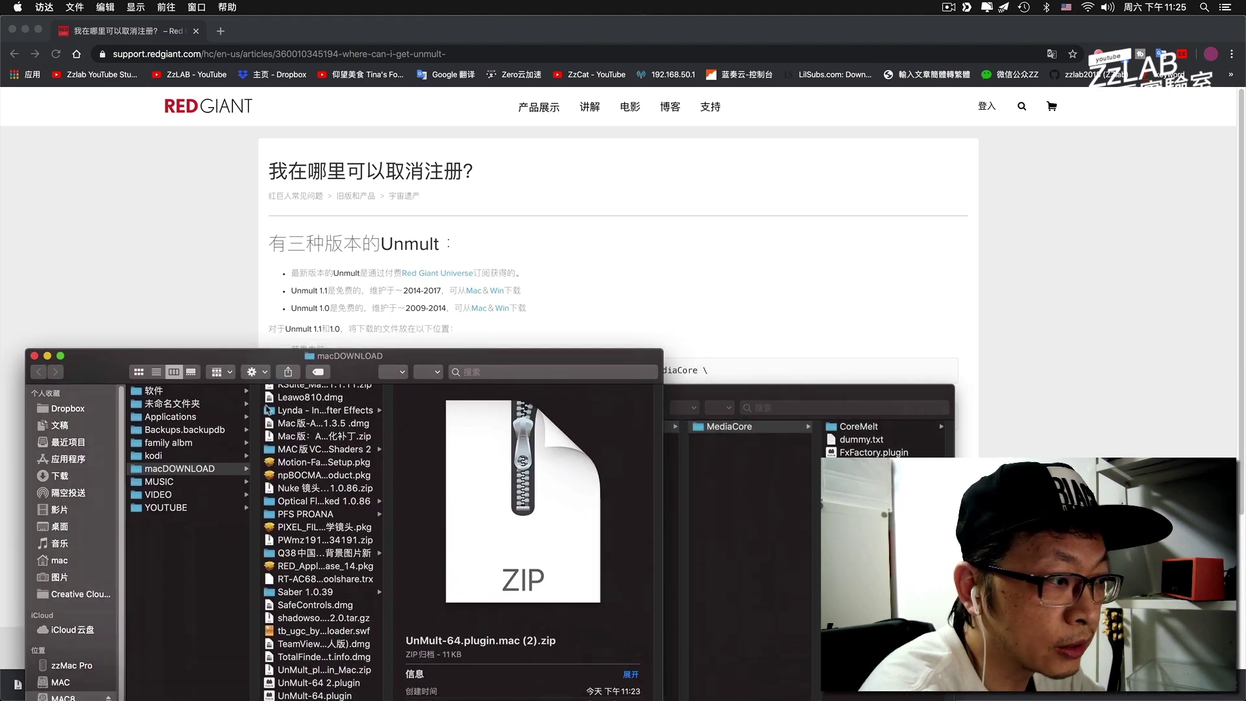
- Copy UnMult-64.plugin from macDOWNLOAD into MediaCore, then return to the Red Giant article
{"action": "scroll", "coordinate": [318, 520], "scroll_direction": "up", "scroll_amount": 10}
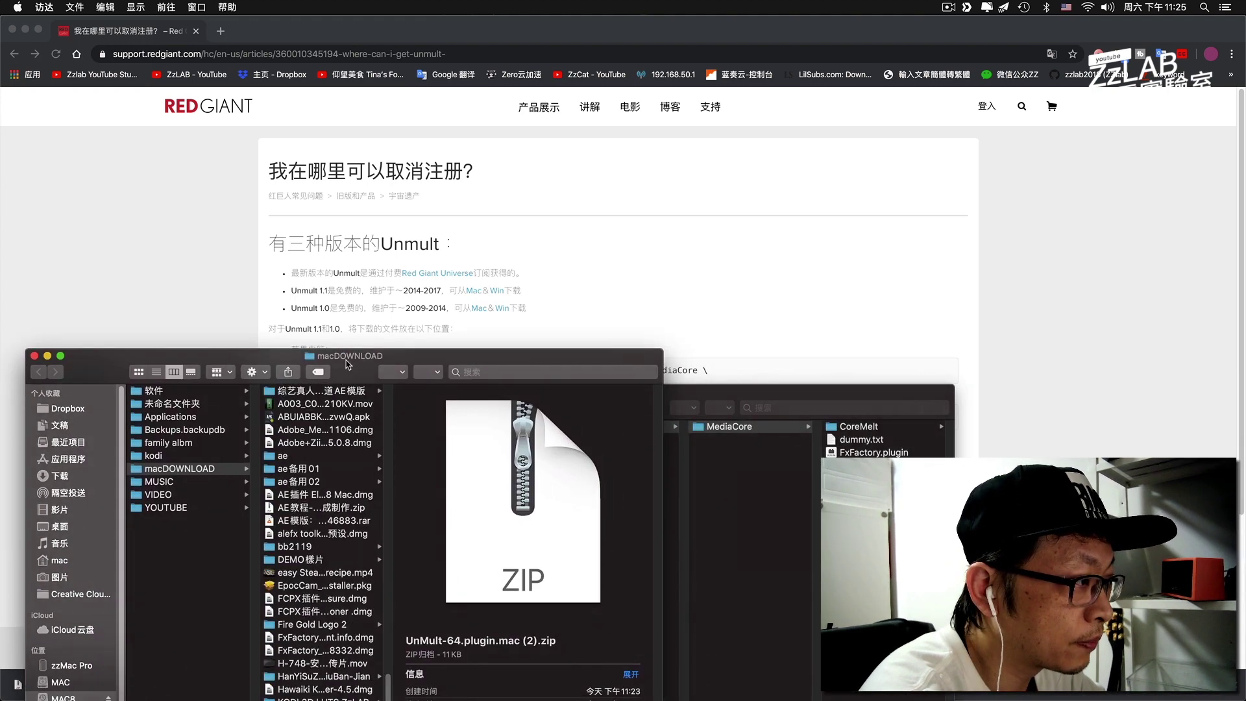
{"action": "left_click_drag", "start_coordinate": [363, 355], "coordinate": [326, 183]}
{"action": "scroll", "coordinate": [317, 470], "scroll_direction": "down", "scroll_amount": 10}
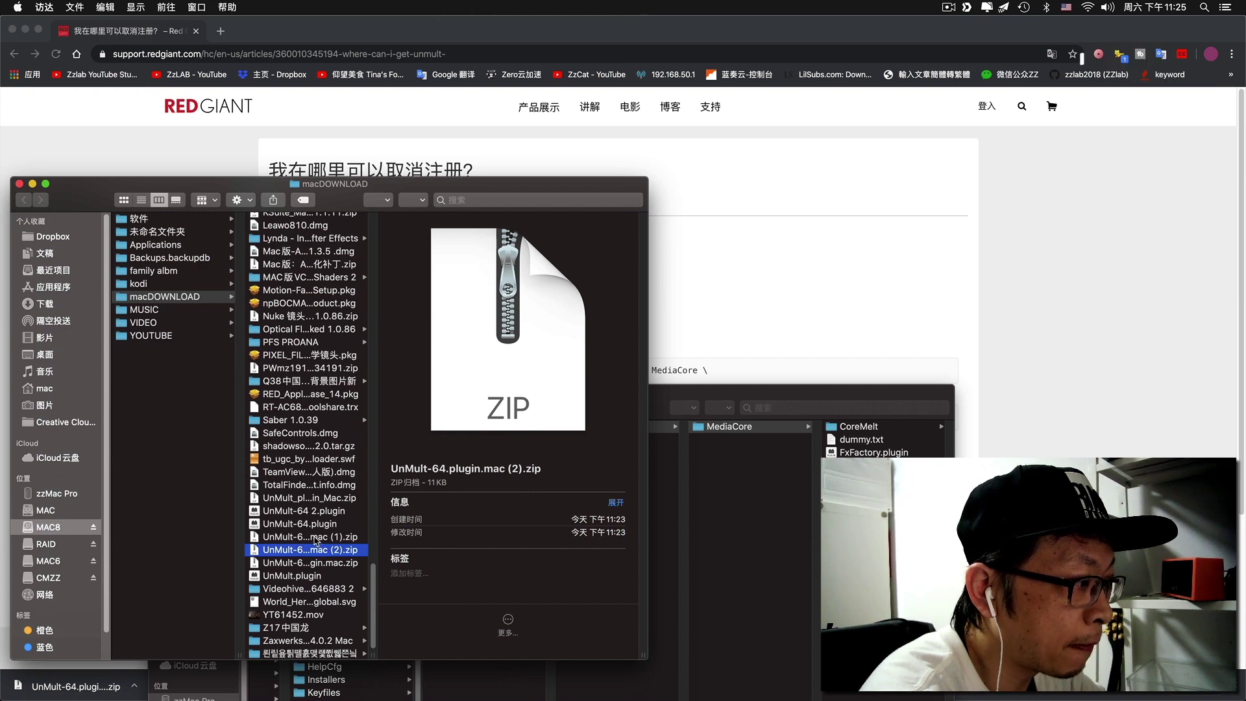
{"action": "left_click", "coordinate": [316, 537]}
{"action": "left_click", "coordinate": [318, 524]}
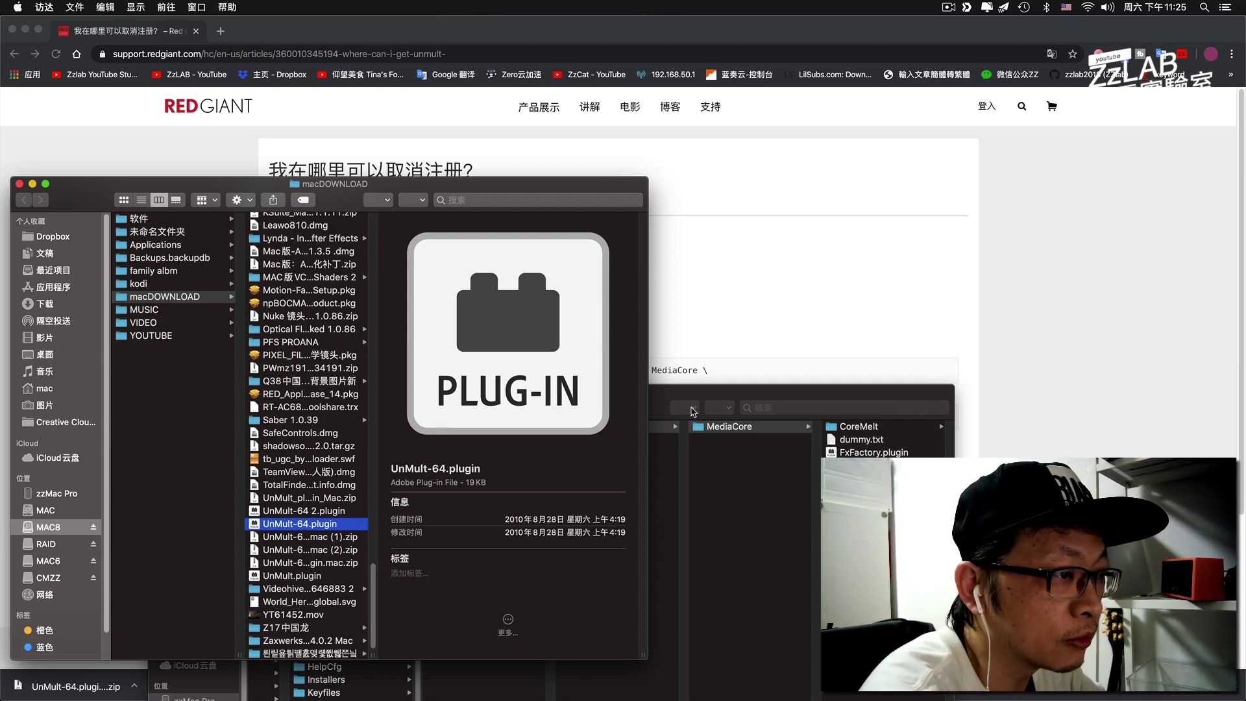
{"action": "left_click", "coordinate": [693, 404]}
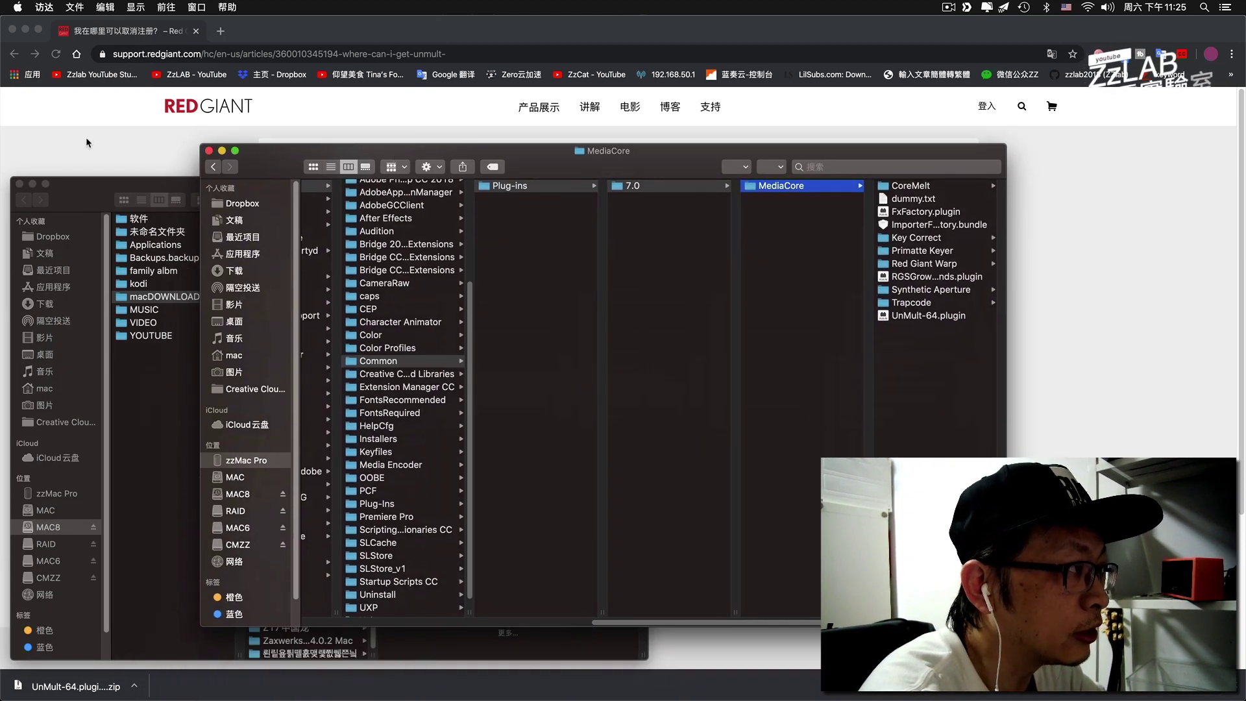
{"action": "left_click", "coordinate": [87, 142]}
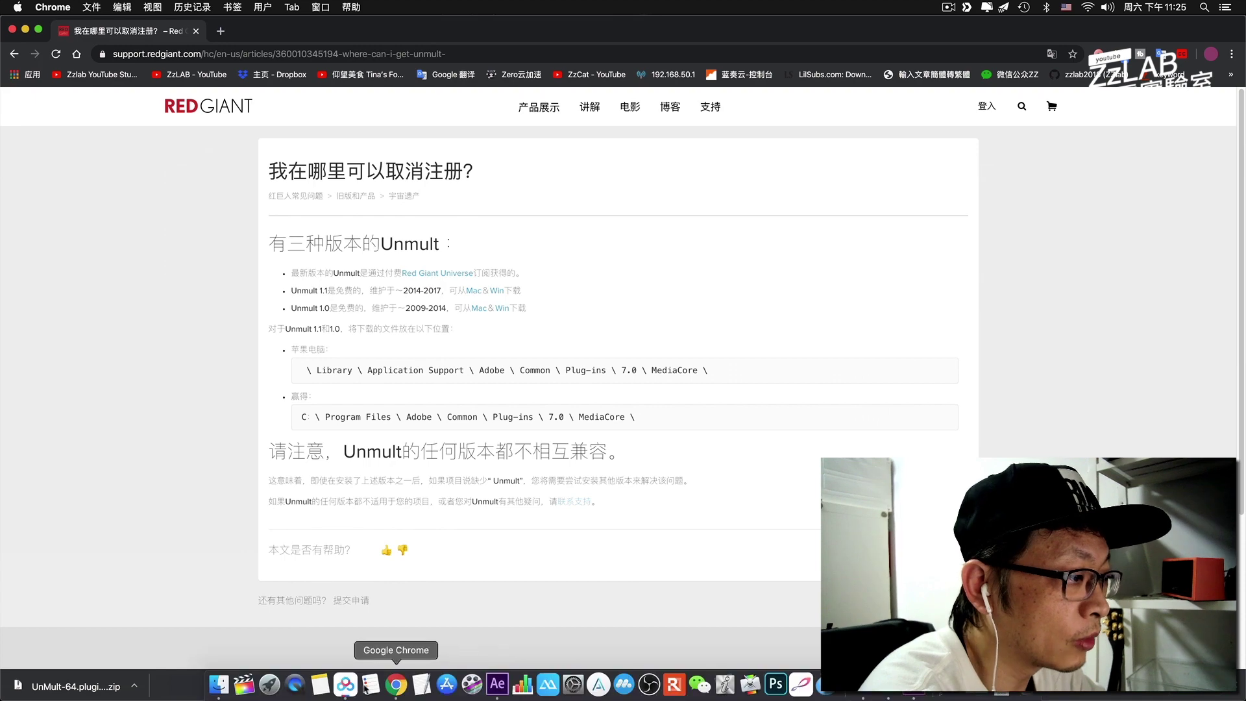
- Apply Effect > Knoll > UnMult to the 宝相花.mp4 layer and delete the duplicate UnMult 2
{"action": "left_click", "coordinate": [497, 685]}
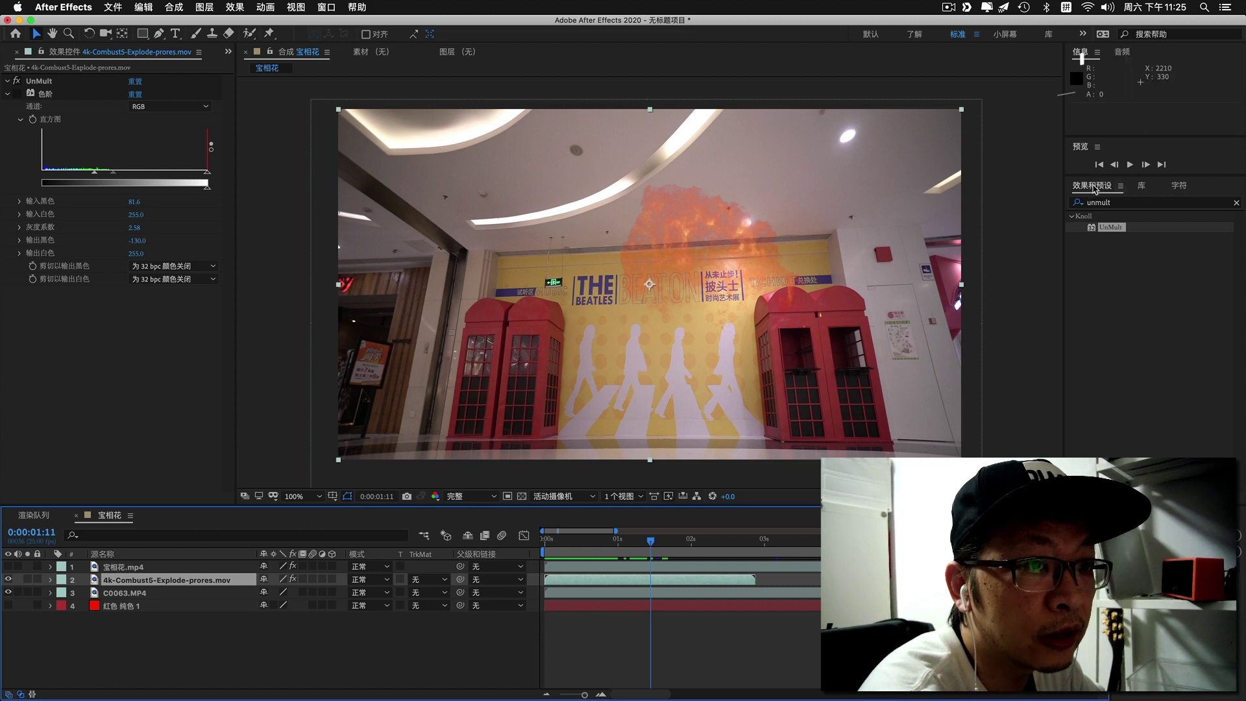
{"action": "left_click", "coordinate": [1155, 209]}
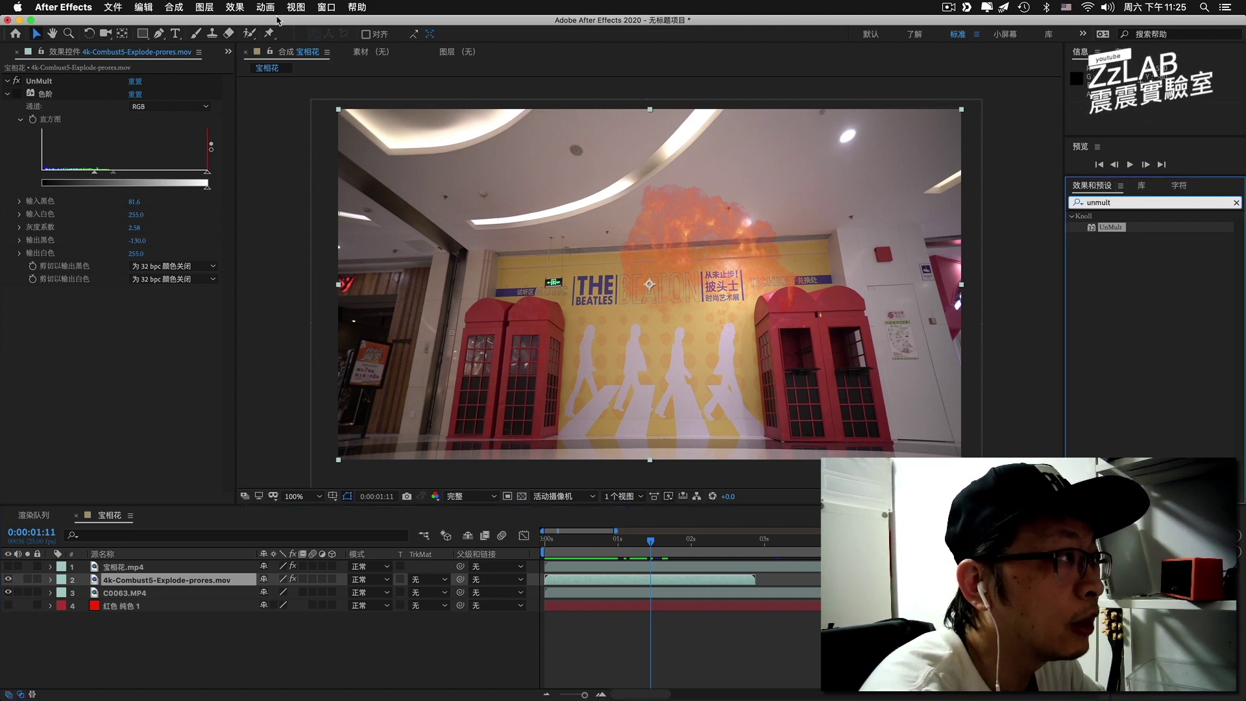
{"action": "left_click", "coordinate": [235, 7]}
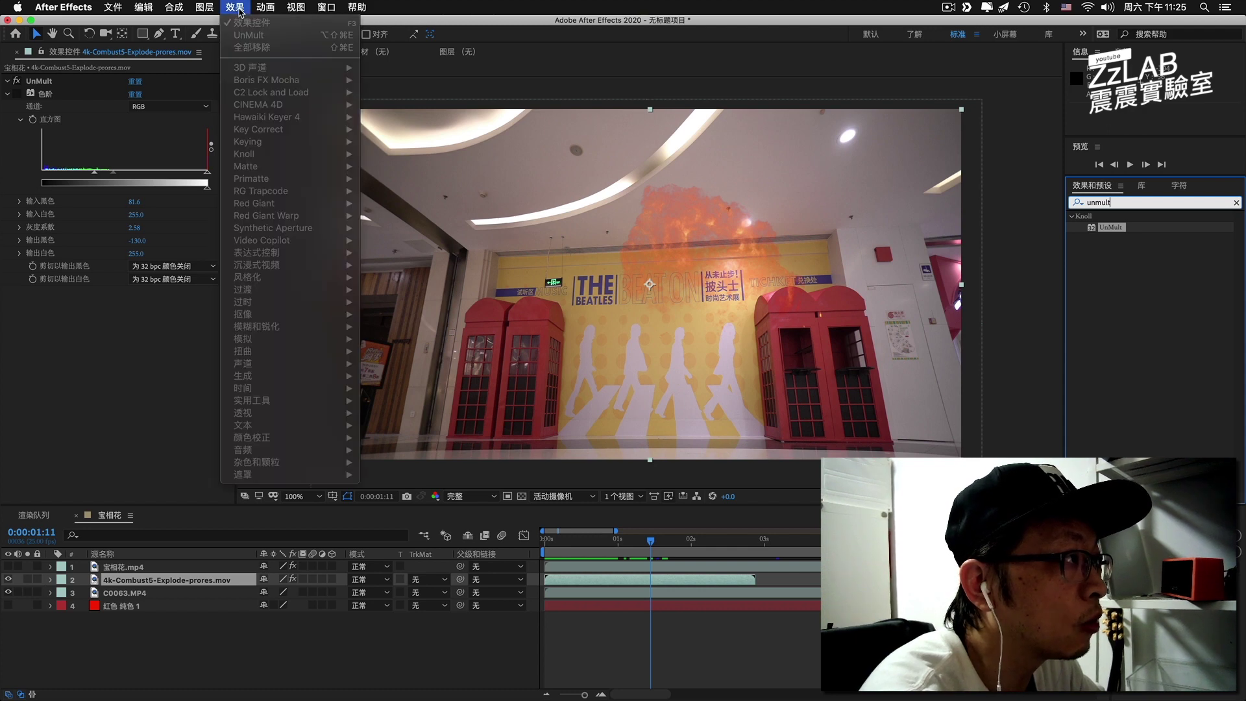
{"action": "left_click", "coordinate": [173, 677]}
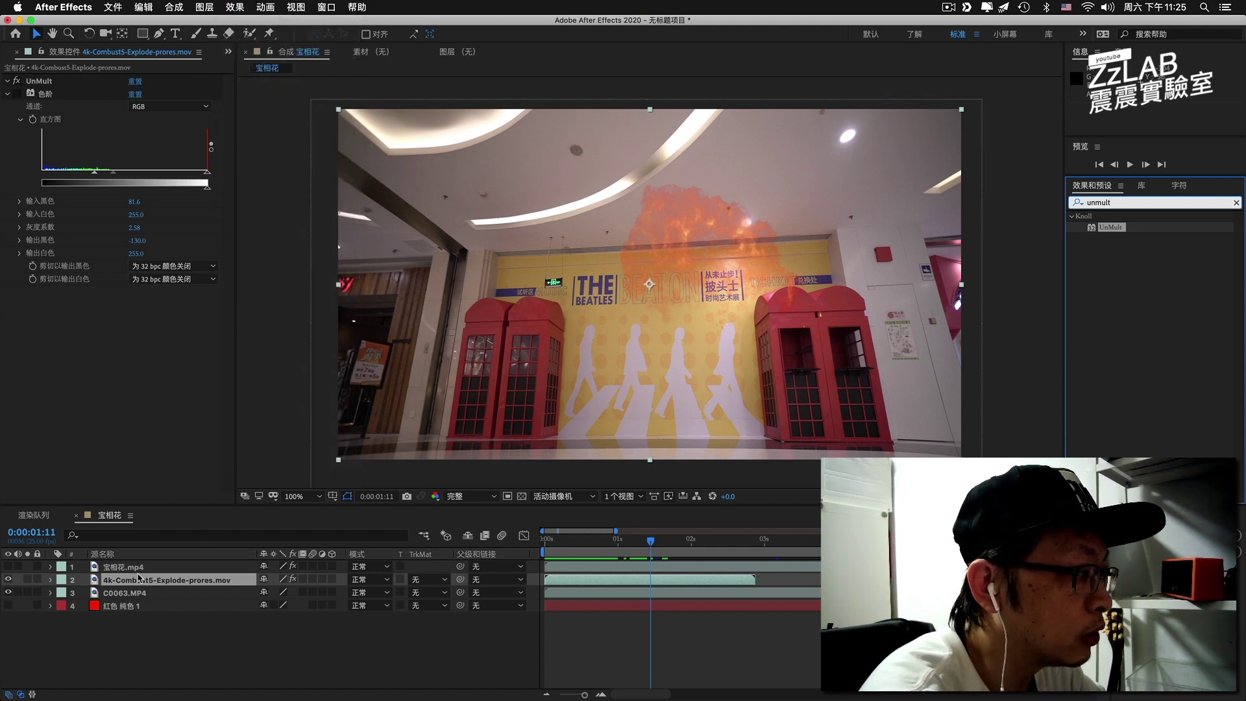
{"action": "left_click", "coordinate": [138, 568]}
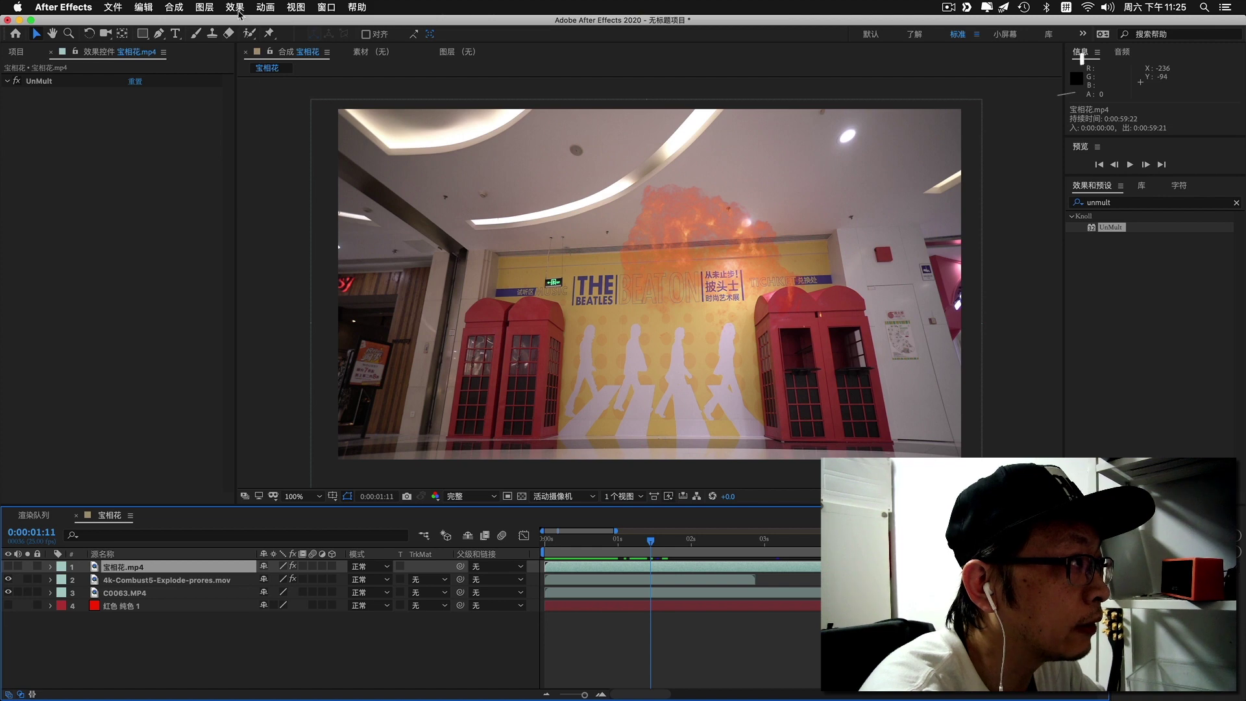
{"action": "left_click", "coordinate": [236, 8]}
{"action": "mouse_move", "coordinate": [273, 163]}
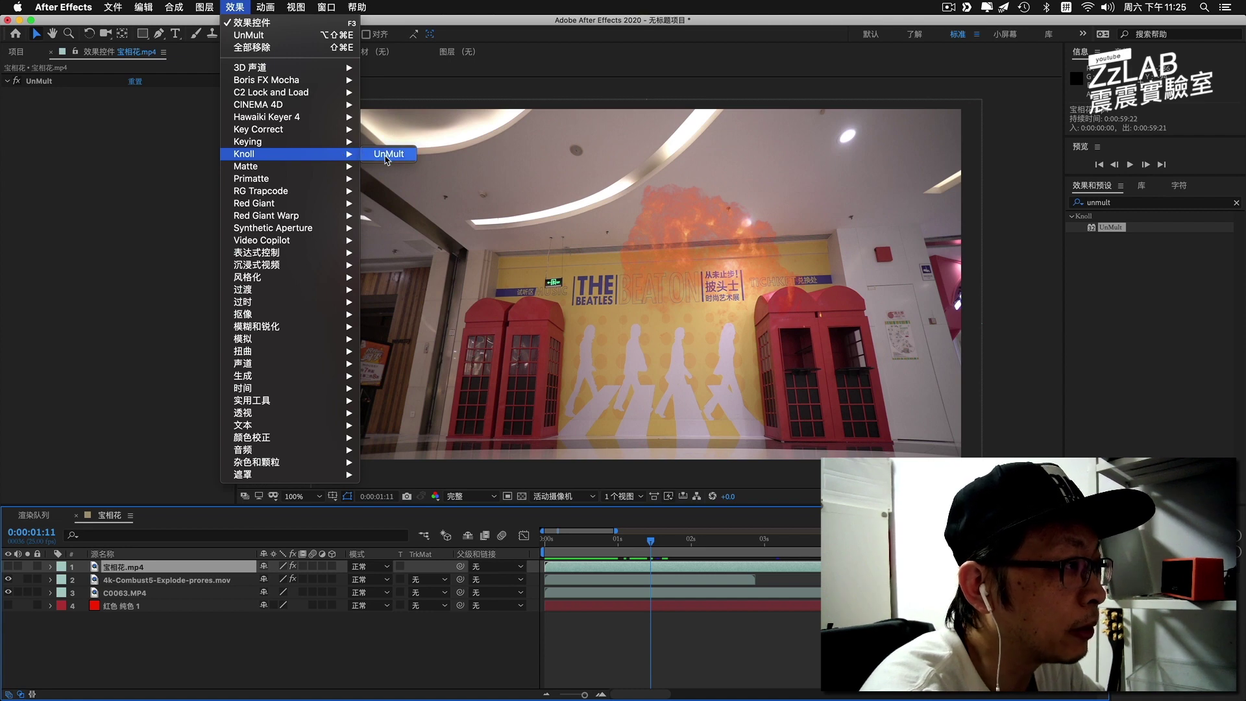
{"action": "left_click", "coordinate": [387, 156]}
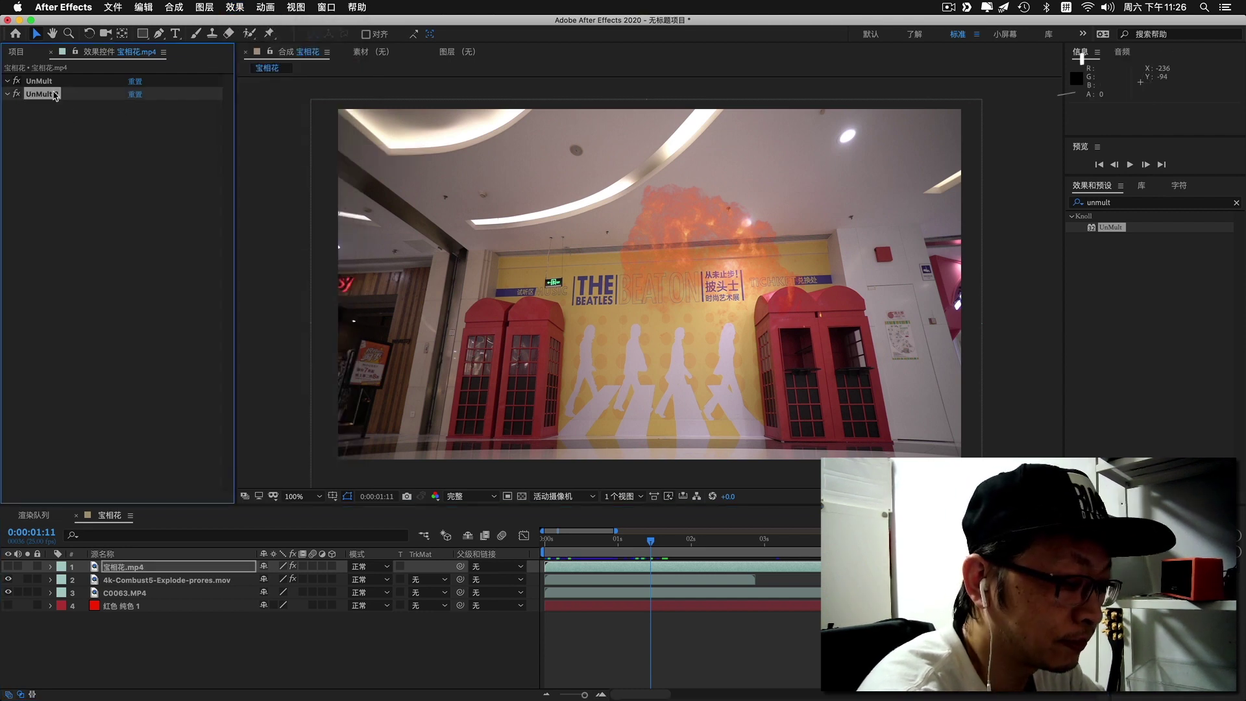
{"action": "key", "text": "Delete"}
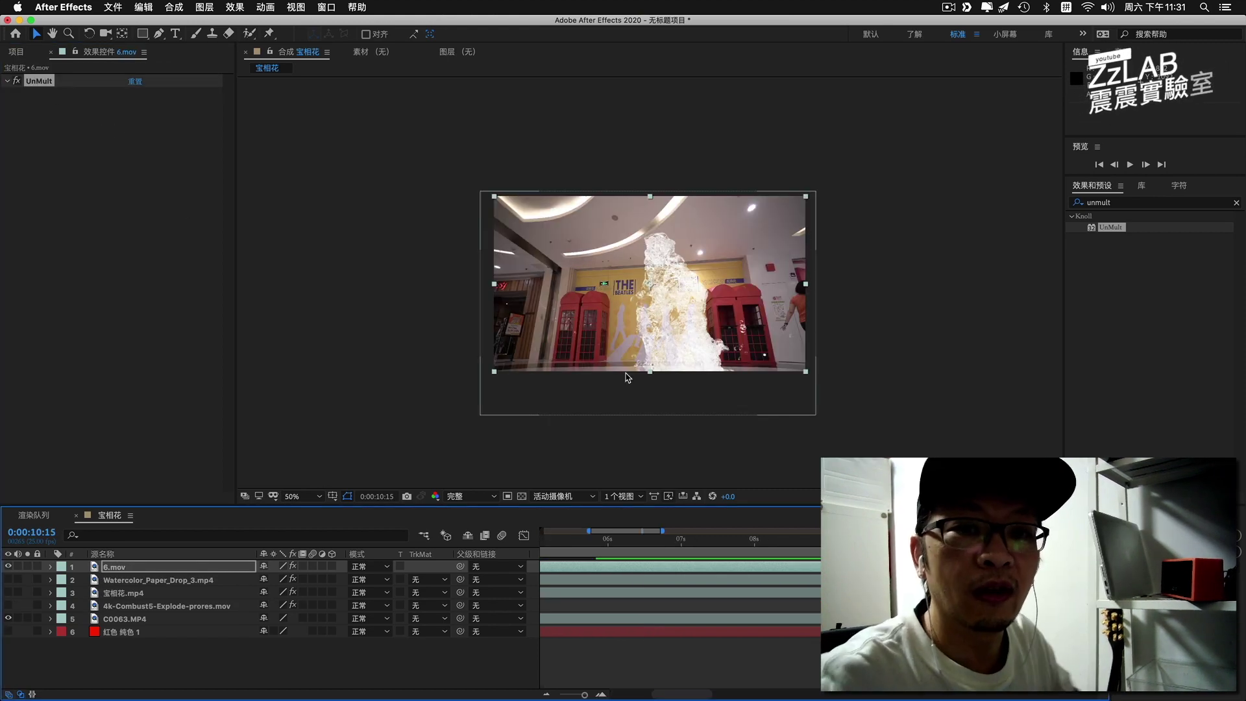